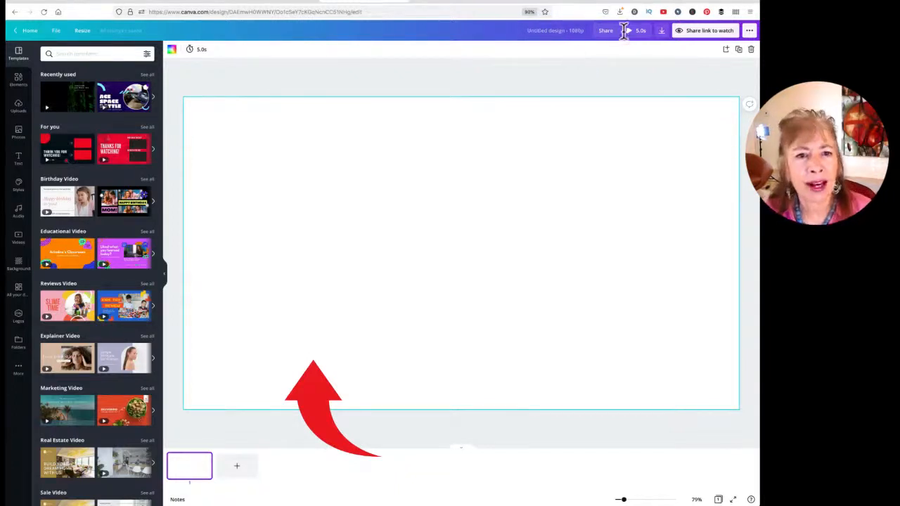
# Set the blank page's timing to 0.1 s
pyautogui.click(200, 50)
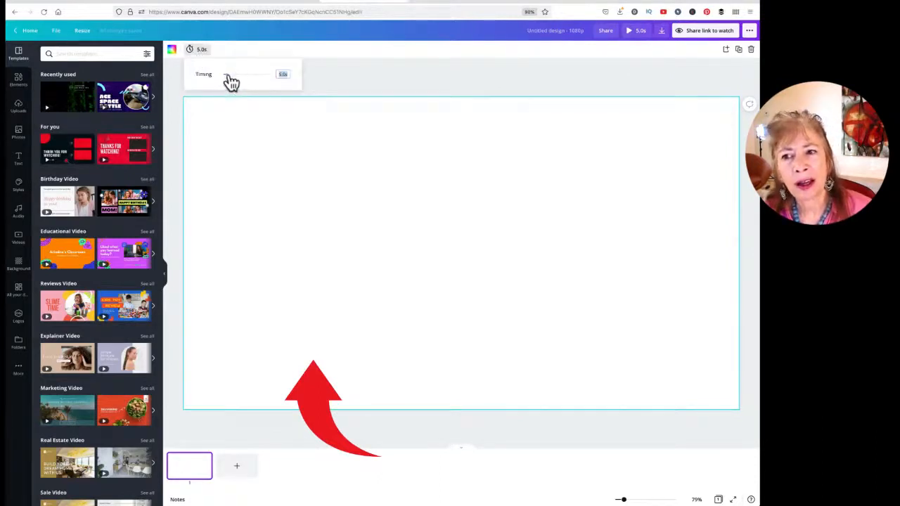
pyautogui.click(193, 51)
pyautogui.click(197, 51)
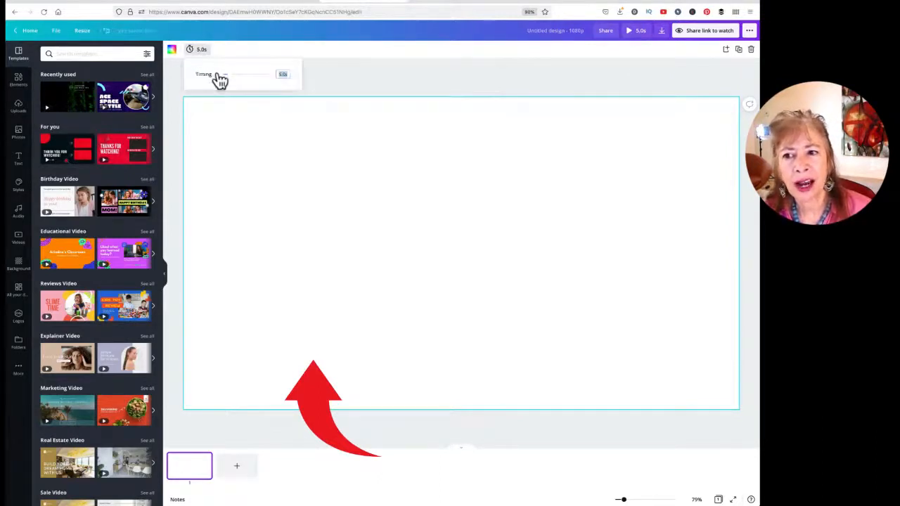
pyautogui.moveTo(228, 76)
pyautogui.mouseDown()
pyautogui.moveTo(277, 79)
pyautogui.moveTo(202, 79)
pyautogui.moveTo(259, 80)
pyautogui.moveTo(213, 78)
pyautogui.mouseUp()
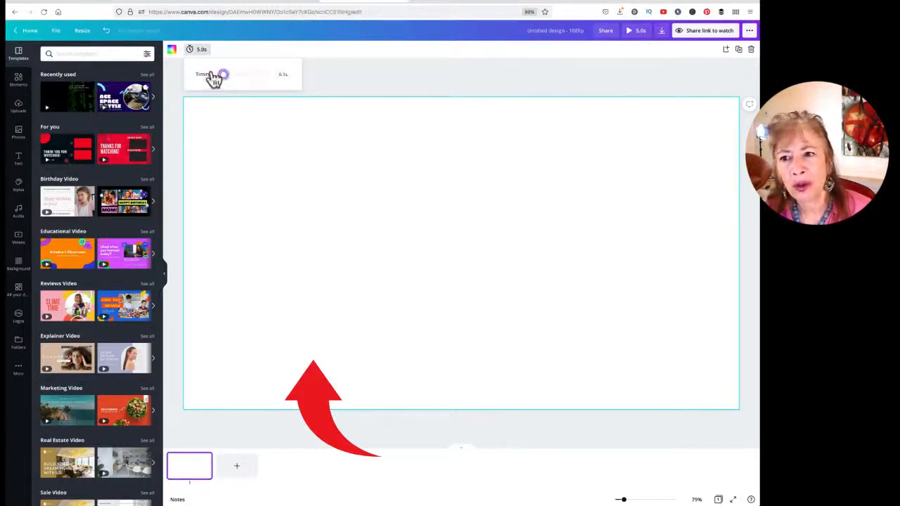
pyautogui.click(371, 81)
# Fill the page background with the brand palette's yellow
pyautogui.click(170, 50)
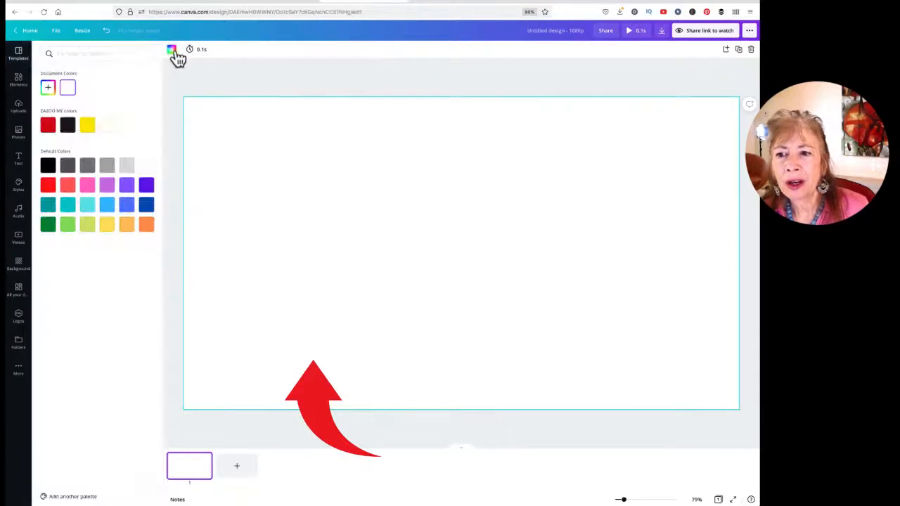
pyautogui.click(87, 125)
pyautogui.click(277, 76)
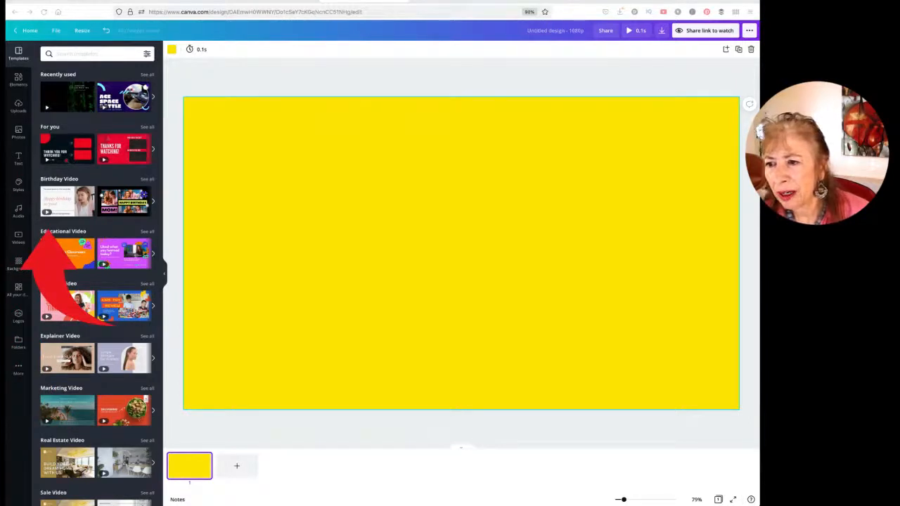
# Search the photo library for "people hiking"
pyautogui.click(18, 132)
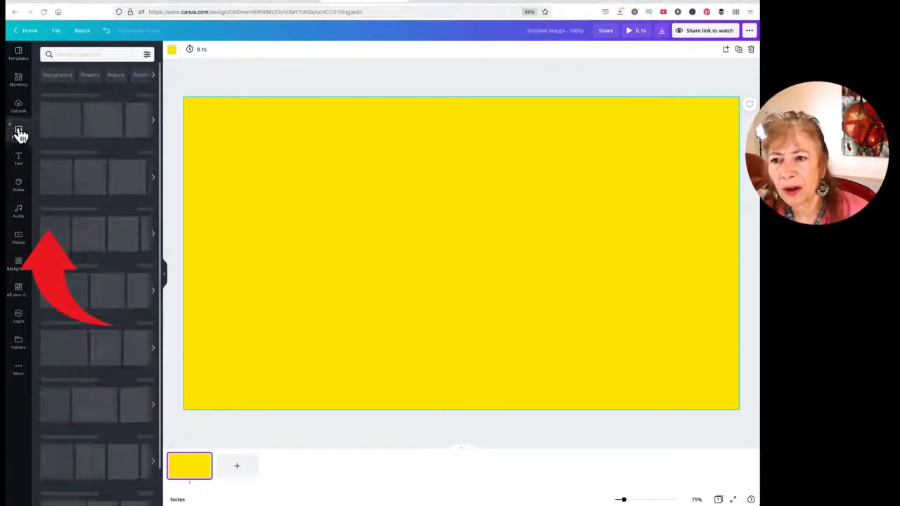
pyautogui.click(76, 55)
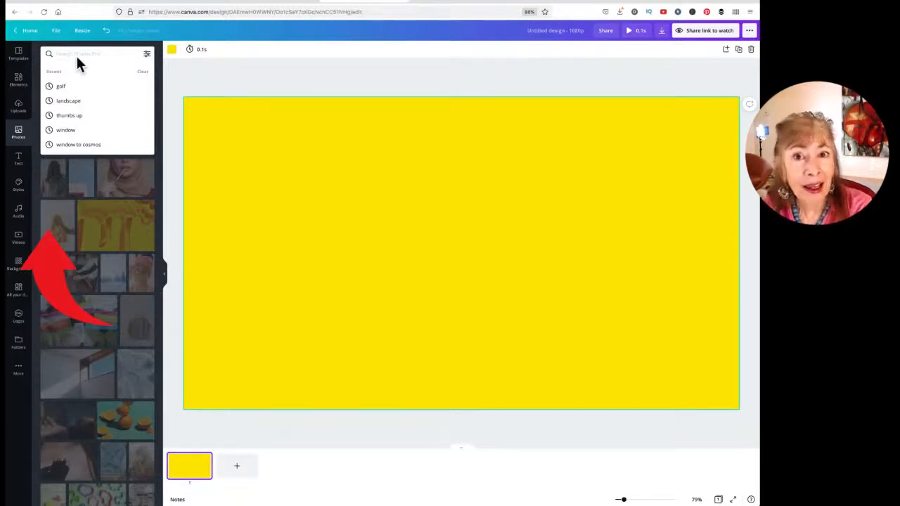
pyautogui.write('people')
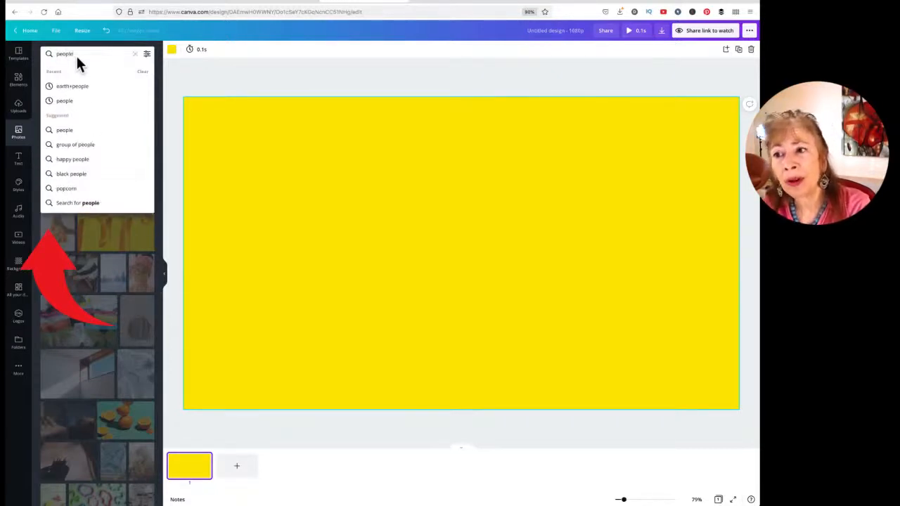
pyautogui.write(' hiking')
pyautogui.press('Return')
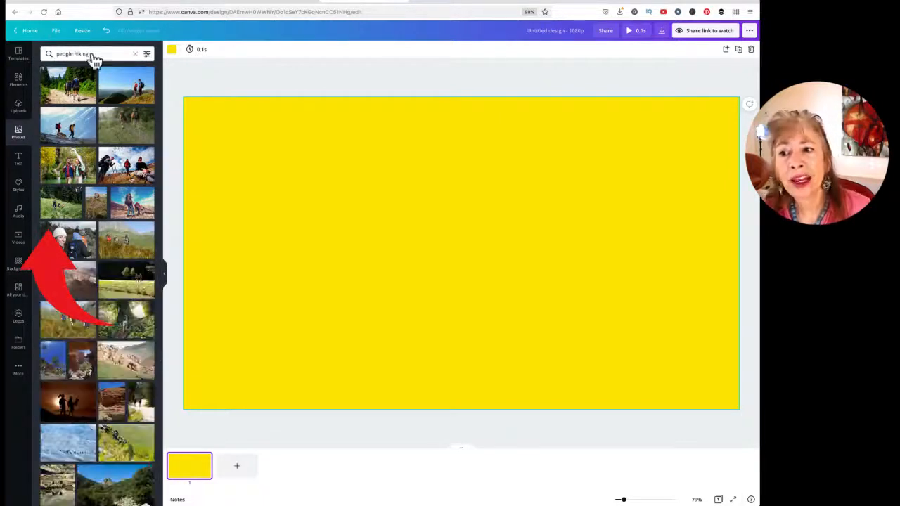
pyautogui.click(100, 55)
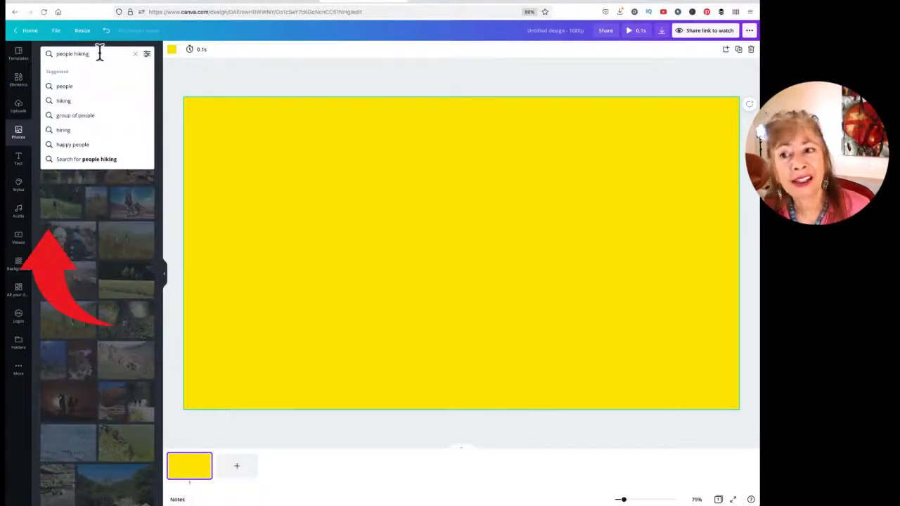
pyautogui.click(161, 62)
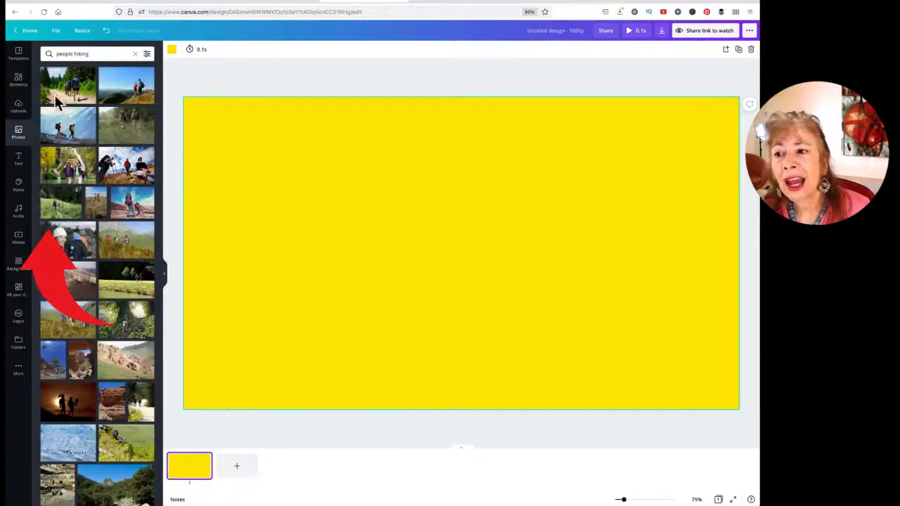
# Try out three overlapping hiking photos on the yellow page and delete them all
pyautogui.click(78, 133)
pyautogui.moveTo(395, 223); pyautogui.dragTo(313, 188)
pyautogui.moveTo(74, 84); pyautogui.dragTo(349, 190)
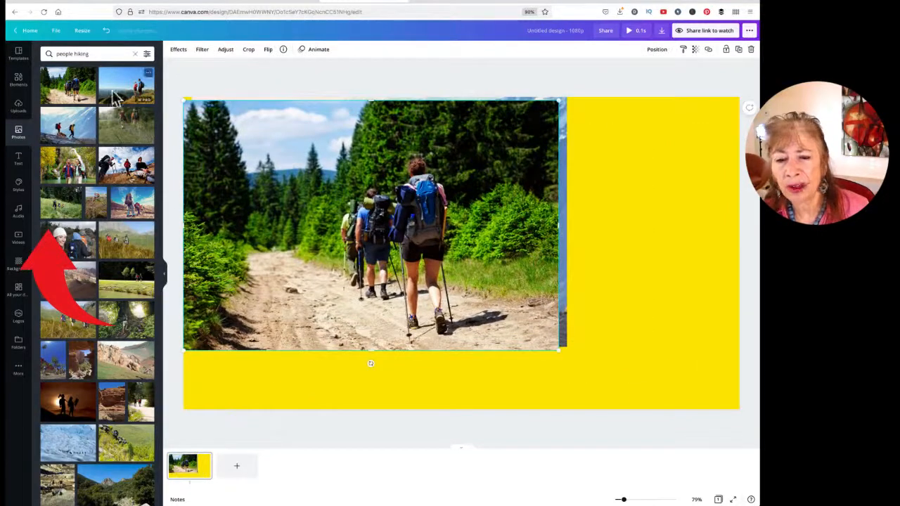
pyautogui.click(111, 97)
pyautogui.moveTo(432, 224); pyautogui.dragTo(458, 199)
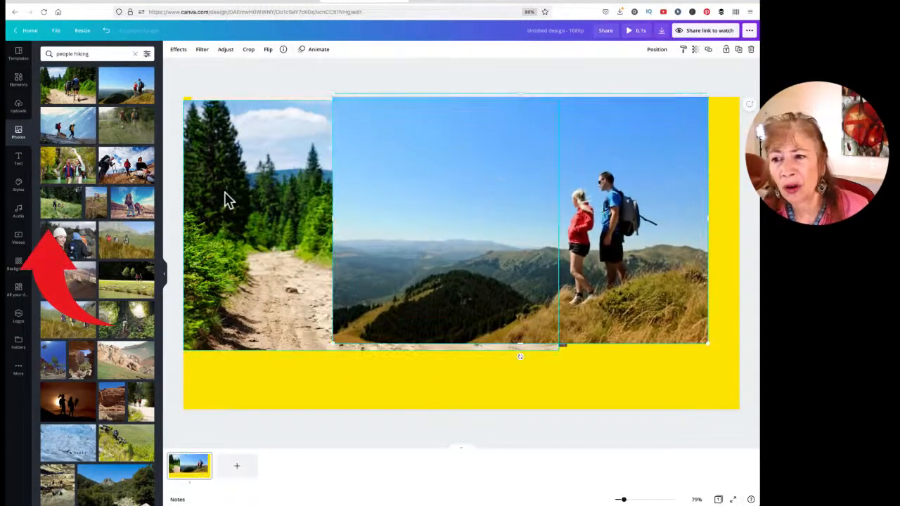
pyautogui.moveTo(460, 382); pyautogui.dragTo(246, 119)
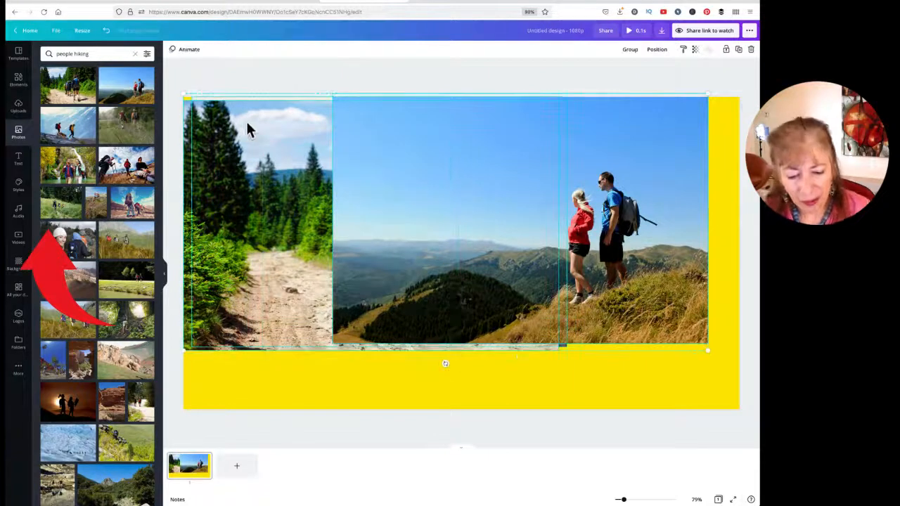
pyautogui.press('Delete')
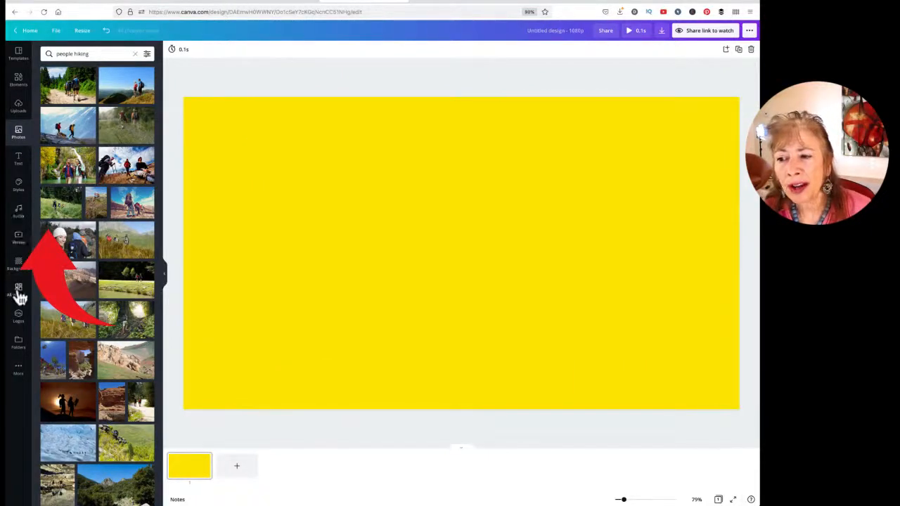
# Search the video library for "people hiking"
pyautogui.click(18, 242)
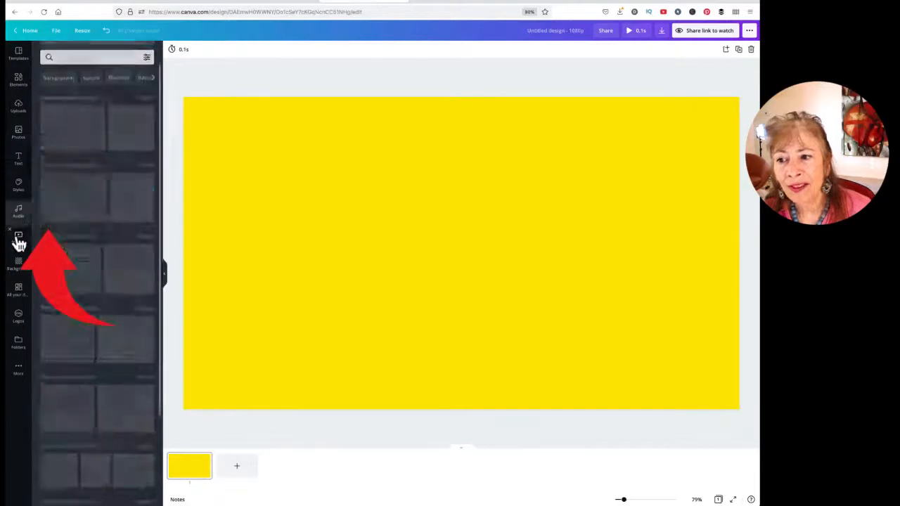
pyautogui.click(92, 54)
pyautogui.write('epople')
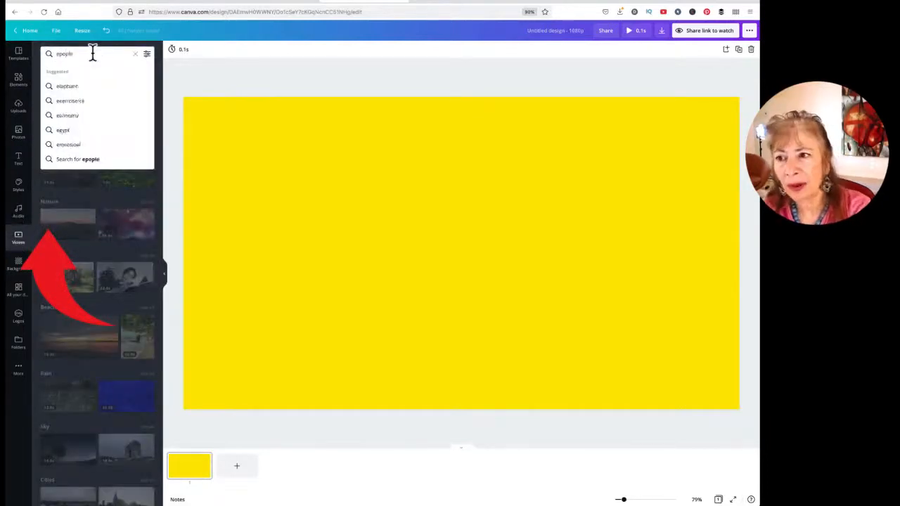
pyautogui.press('BackSpace')
pyautogui.press('BackSpace')
pyautogui.press('BackSpace')
pyautogui.write('peo')
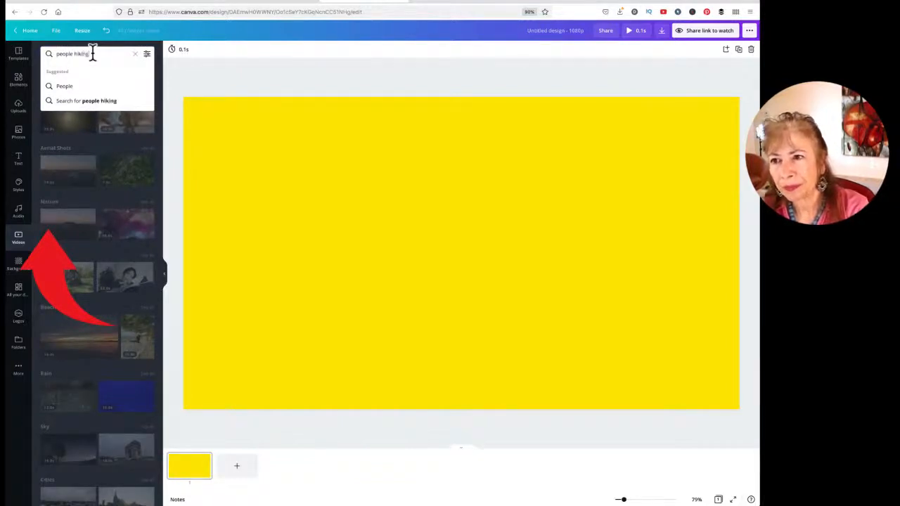
pyautogui.press('Return')
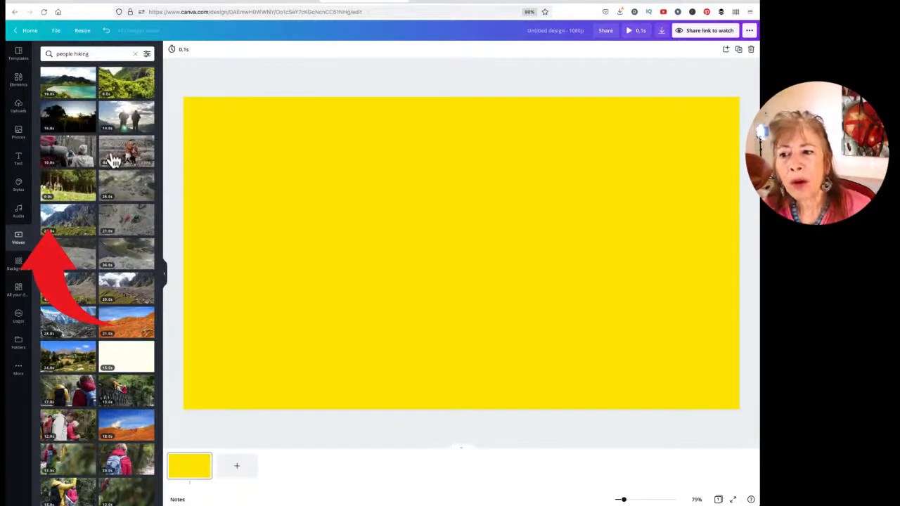
# Place the clip of two hikers silhouetted against the sun on the page and enlarge it to fill the page
pyautogui.click(122, 120)
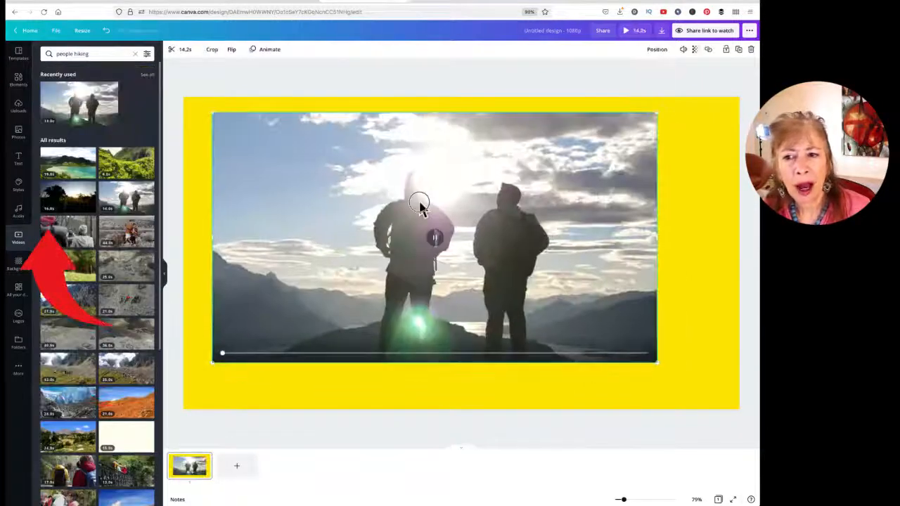
pyautogui.moveTo(420, 204); pyautogui.dragTo(394, 192)
pyautogui.moveTo(626, 345); pyautogui.dragTo(744, 430)
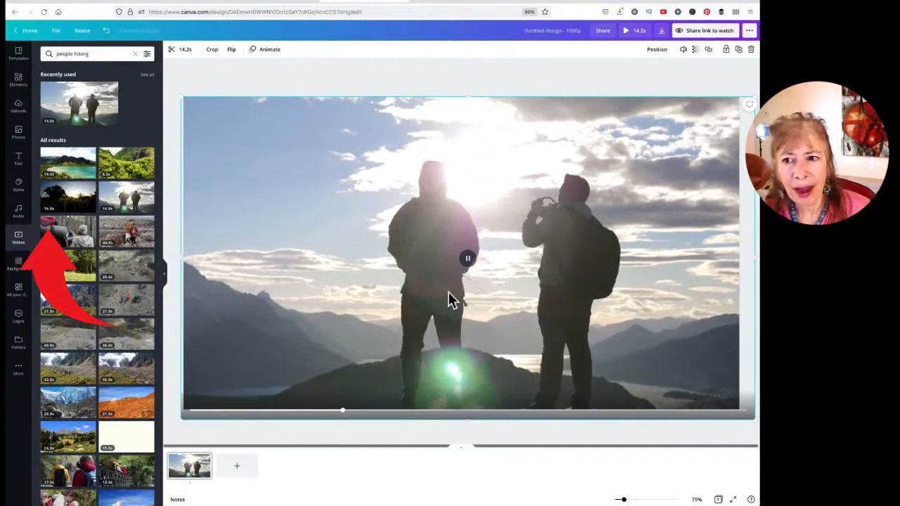
# Trim the start and end of the silhouetted hikers clip to a length of 4.4 s
pyautogui.click(185, 52)
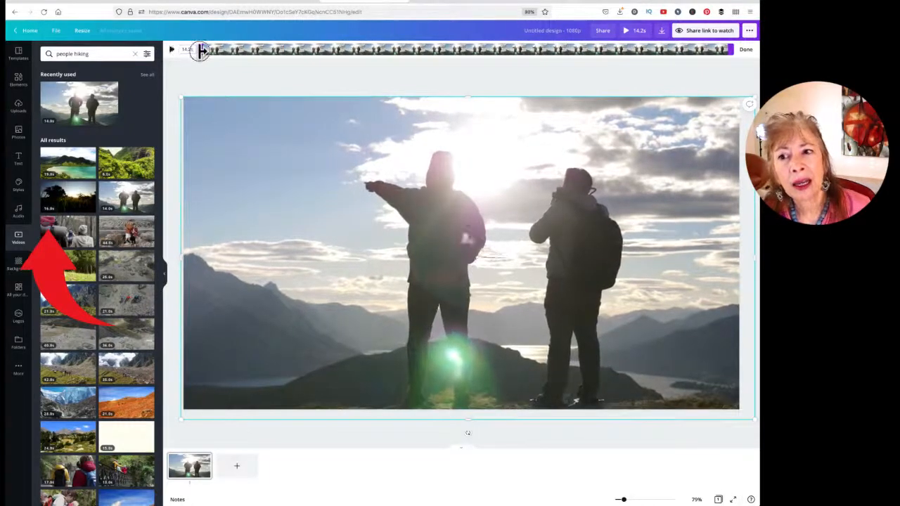
pyautogui.moveTo(202, 50)
pyautogui.mouseDown()
pyautogui.moveTo(643, 64)
pyautogui.moveTo(181, 51)
pyautogui.moveTo(542, 57)
pyautogui.moveTo(211, 49)
pyautogui.mouseUp()
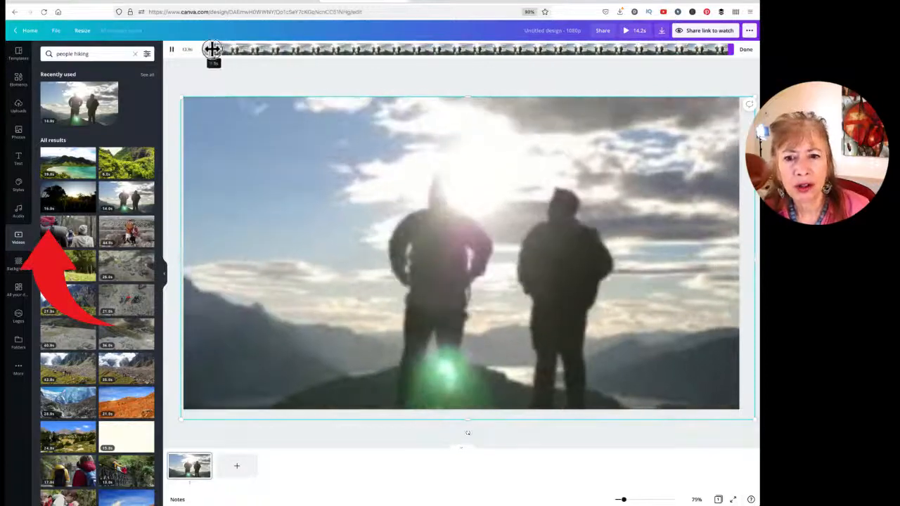
pyautogui.moveTo(727, 49); pyautogui.dragTo(373, 62)
pyautogui.click(239, 86)
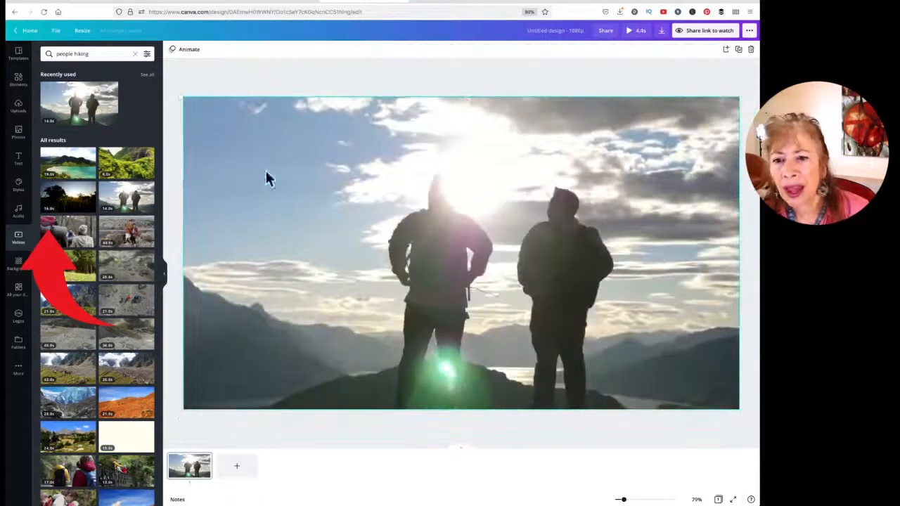
# Delete the silhouetted hikers clip from the page
pyautogui.click(236, 120)
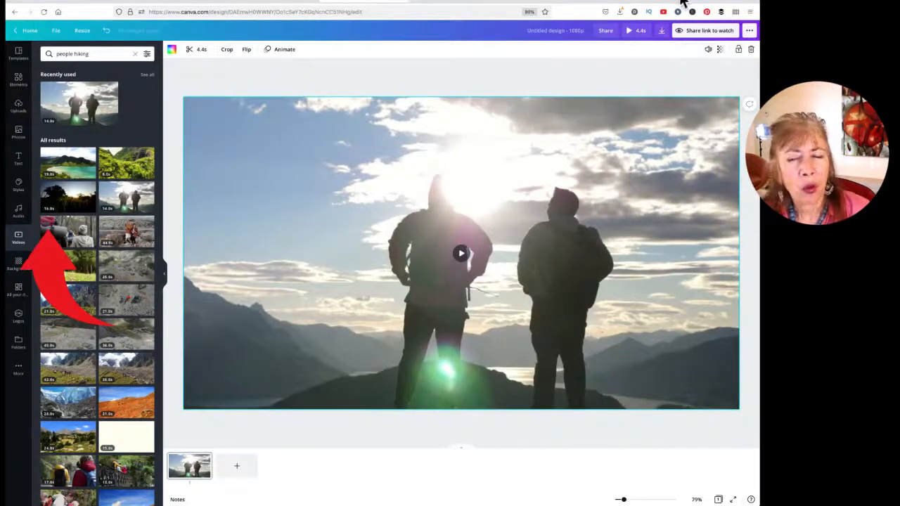
pyautogui.click(750, 50)
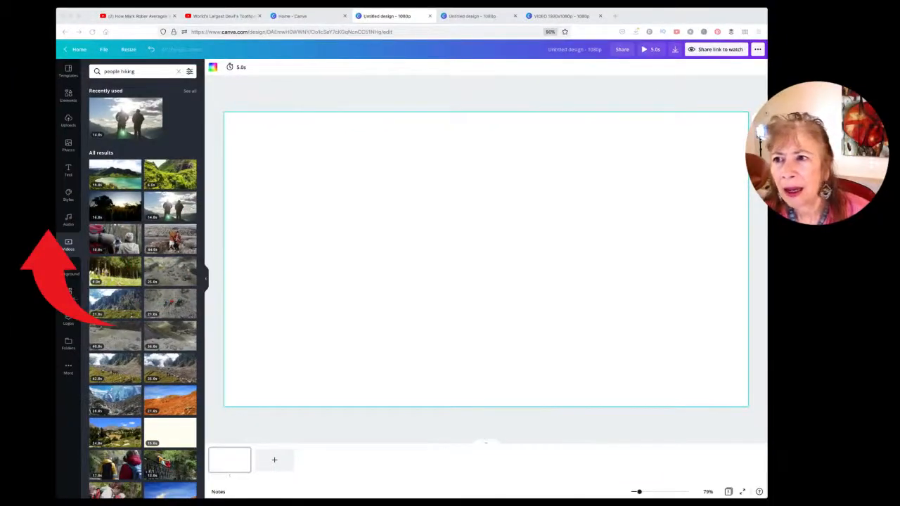
pyautogui.click(703, 3)
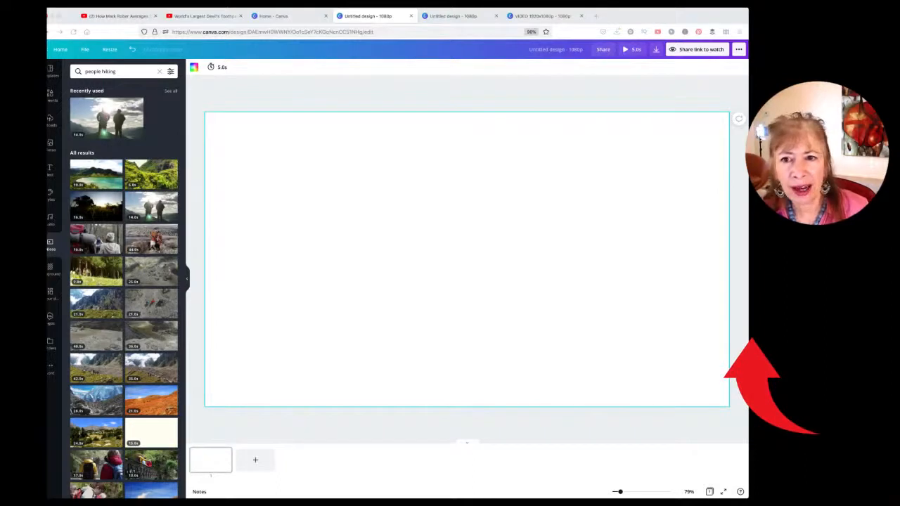
pyautogui.click(631, 84)
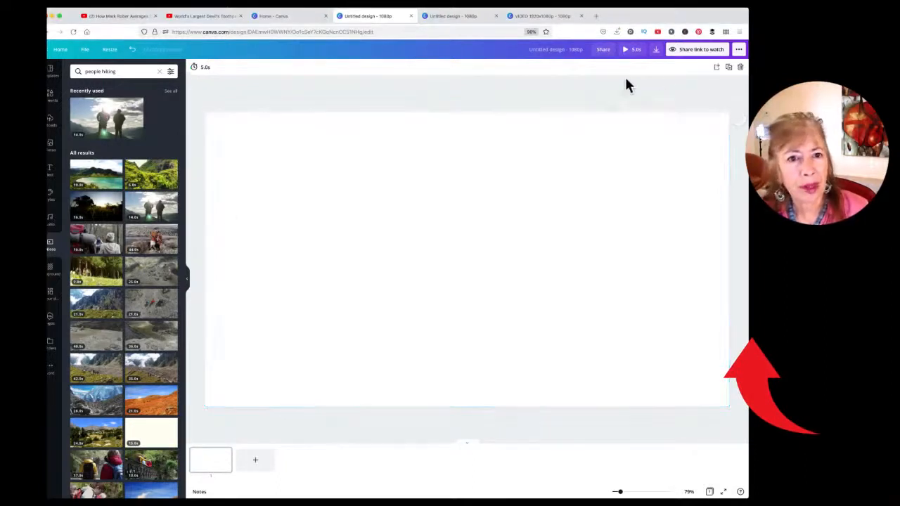
pyautogui.click(687, 3)
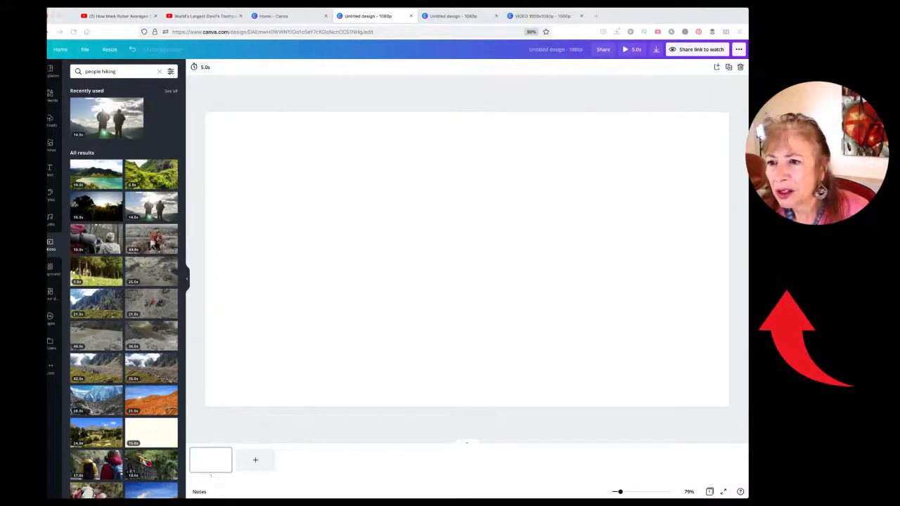
# Try the rocky-ridge hikers clip and the clip of backpackers in the forest on the page, deleting each one
pyautogui.click(152, 242)
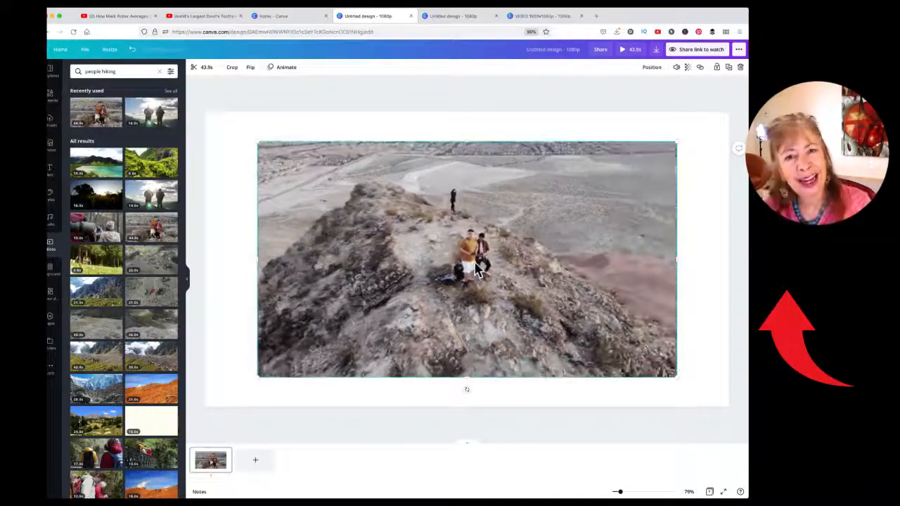
pyautogui.click(740, 67)
pyautogui.scroll(-5, 147, 298)
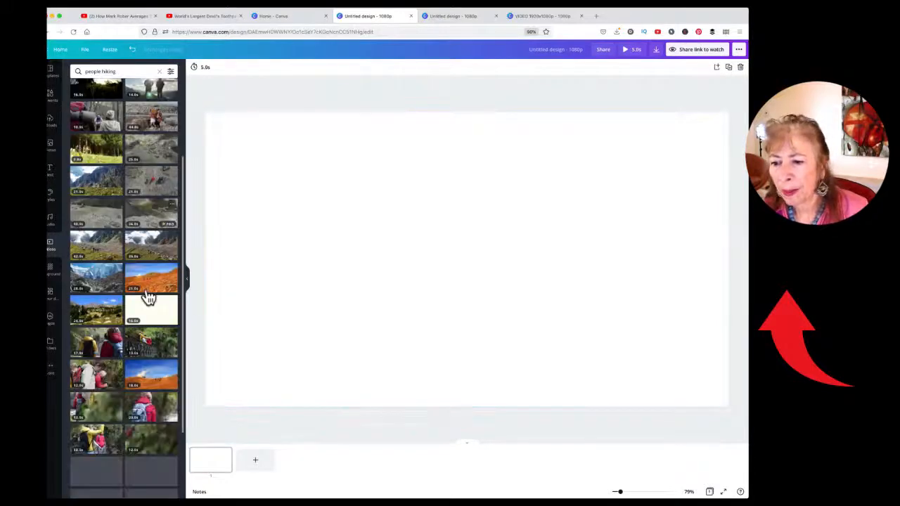
pyautogui.click(89, 186)
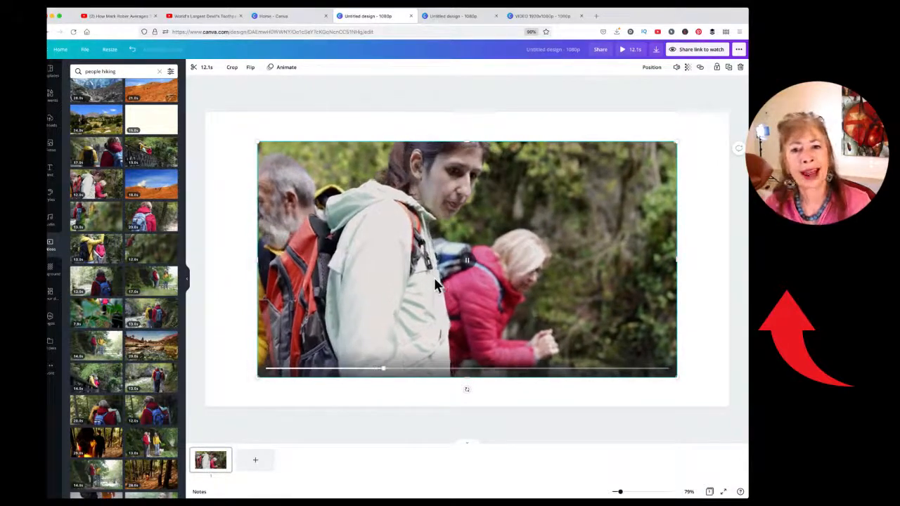
pyautogui.click(738, 67)
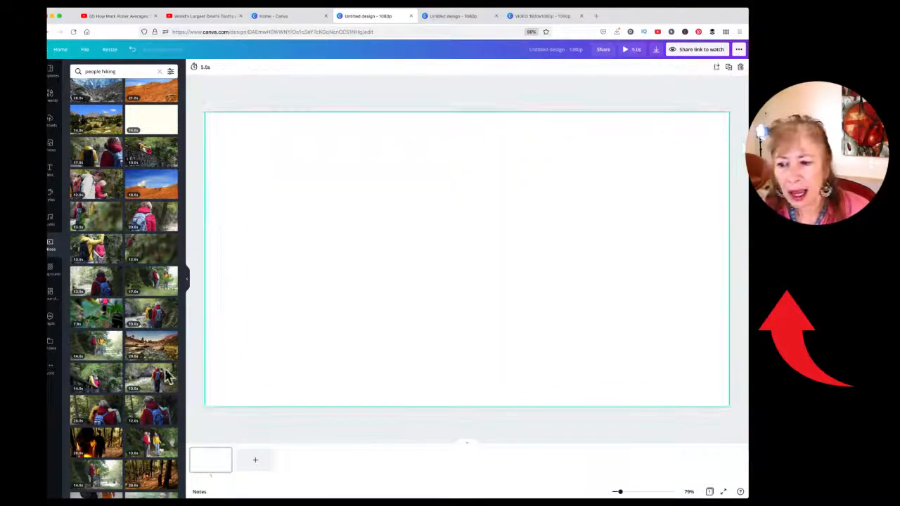
# Add the 19-second clip of two hikers outdoors from the "people hiking" results to the blank page
pyautogui.scroll(-3, 131, 358)
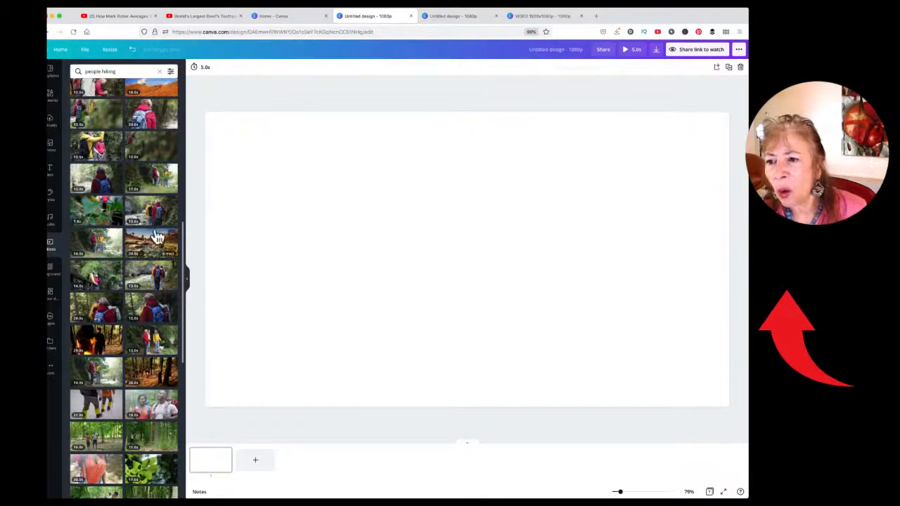
pyautogui.scroll(-3, 141, 253)
pyautogui.click(153, 301)
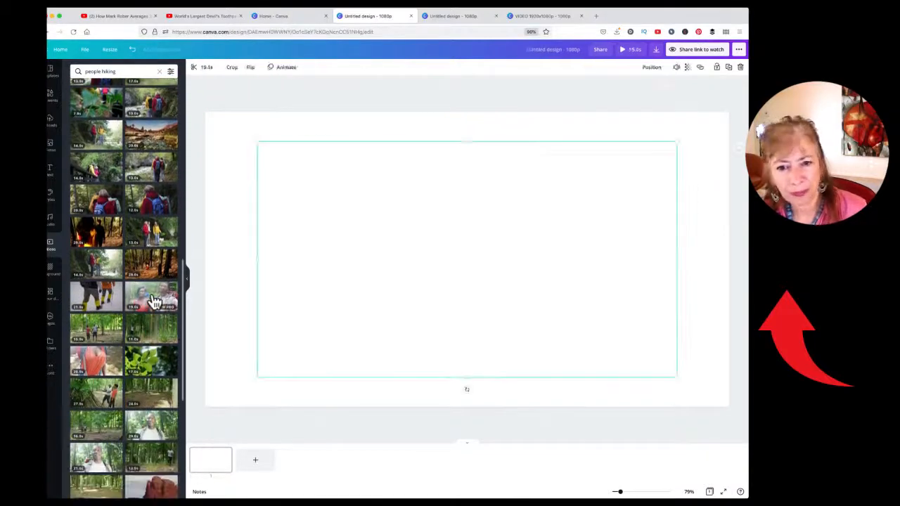
# Align the two-hikers clip with the page's upper-left corner and enlarge it to cover the whole page
pyautogui.moveTo(486, 249); pyautogui.dragTo(432, 214)
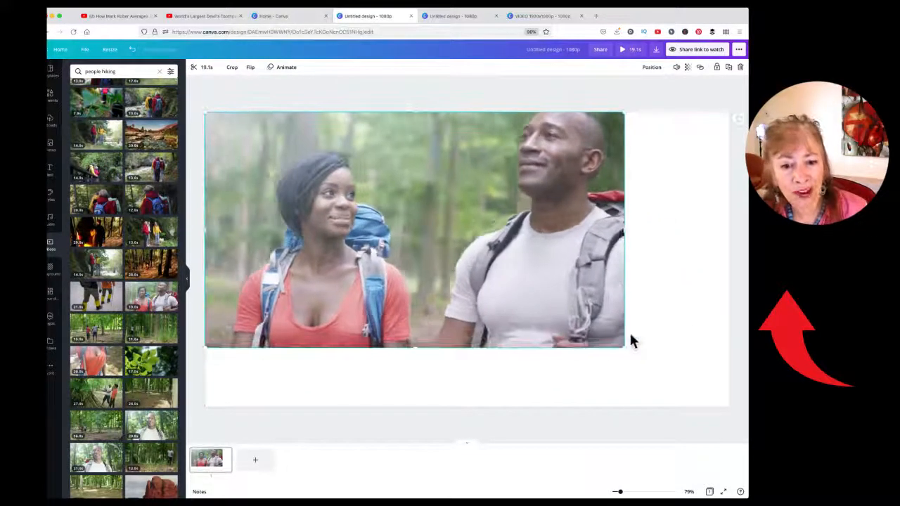
pyautogui.moveTo(621, 344); pyautogui.dragTo(711, 398)
pyautogui.moveTo(629, 351); pyautogui.dragTo(744, 420)
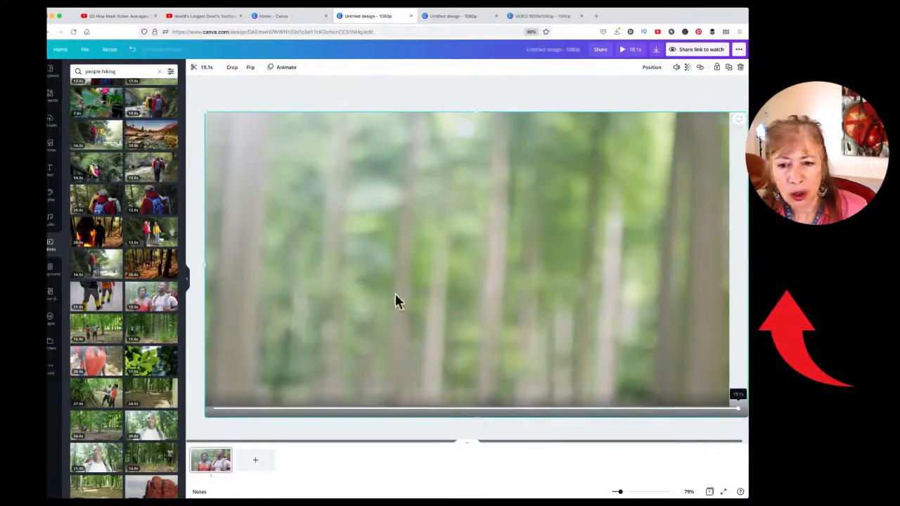
# Trim the start and end of the two-hikers clip to a length of 5.4 s
pyautogui.click(206, 69)
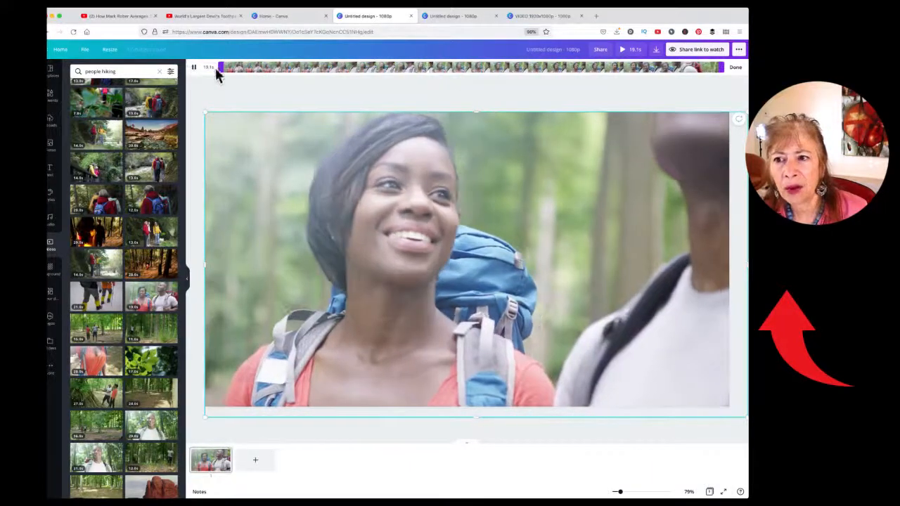
pyautogui.moveTo(220, 67); pyautogui.dragTo(508, 68)
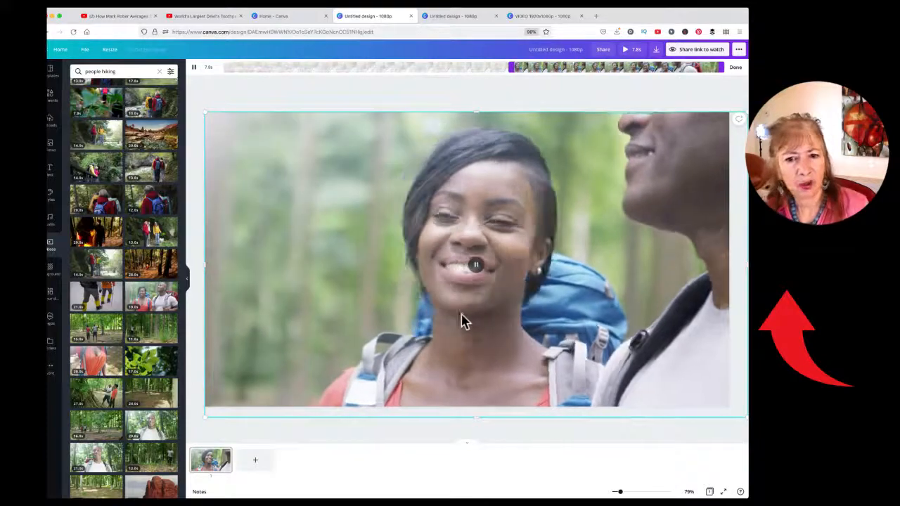
pyautogui.moveTo(722, 67); pyautogui.dragTo(658, 67)
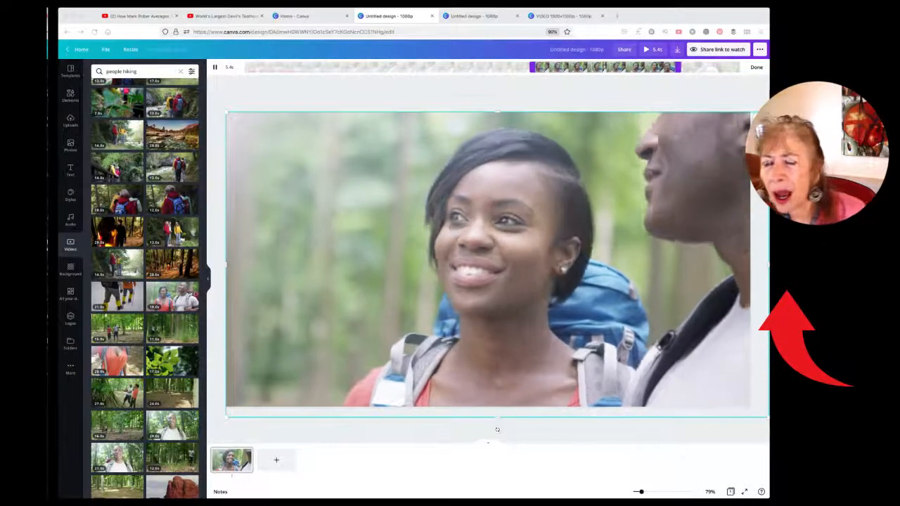
# Add the recently used PRESS START text style and place it in the upper-left area of the page
pyautogui.click(69, 174)
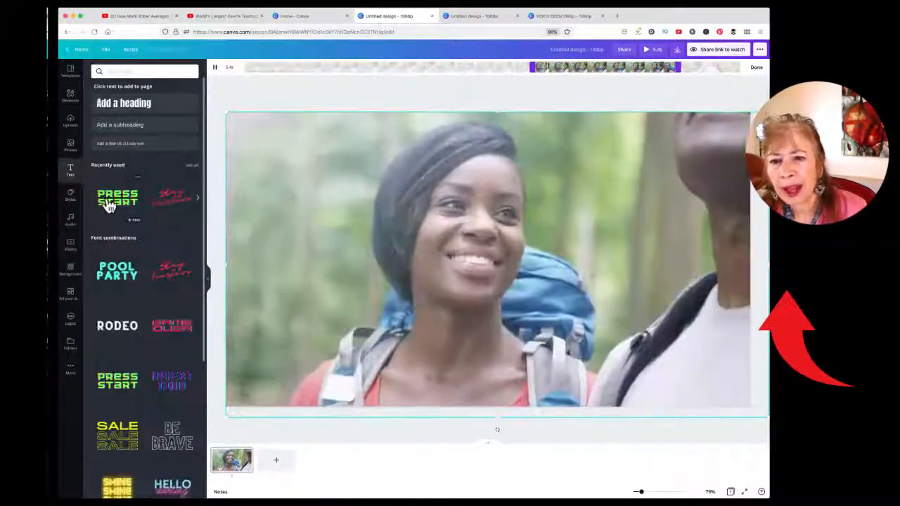
pyautogui.click(117, 197)
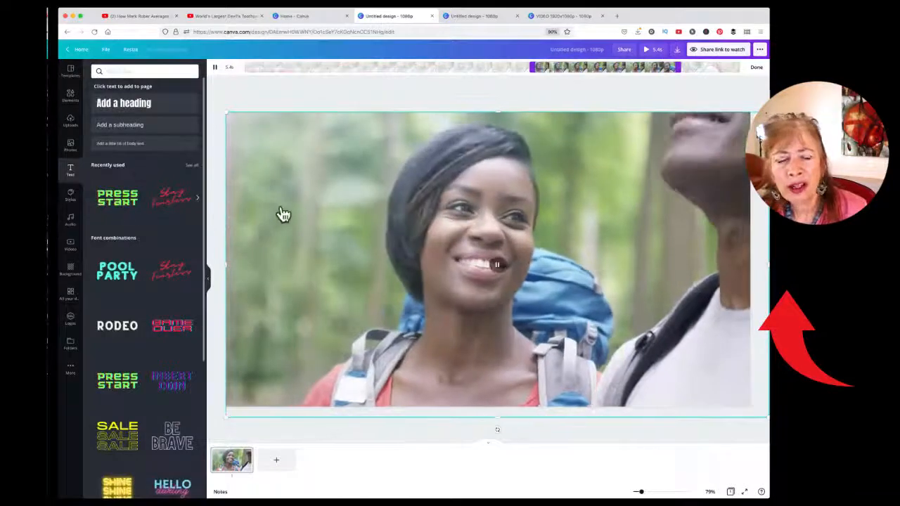
pyautogui.moveTo(522, 260); pyautogui.dragTo(397, 167)
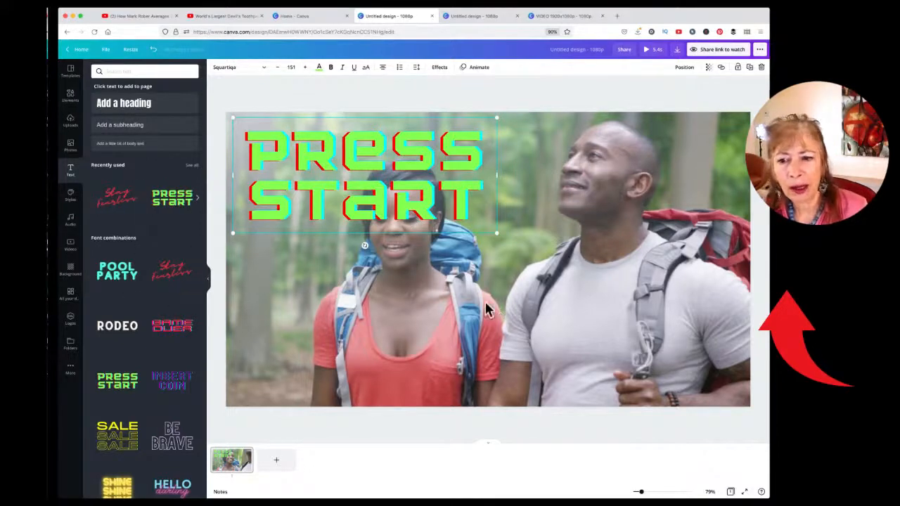
# Add two overlapping copies of the "Stay Fearless" font combination near the centre of the page
pyautogui.click(168, 275)
pyautogui.moveTo(512, 268); pyautogui.dragTo(575, 337)
pyautogui.moveTo(502, 389); pyautogui.dragTo(502, 313)
# Delete the duplicate "Stay" word and the two-hikers clip from the page
pyautogui.click(760, 68)
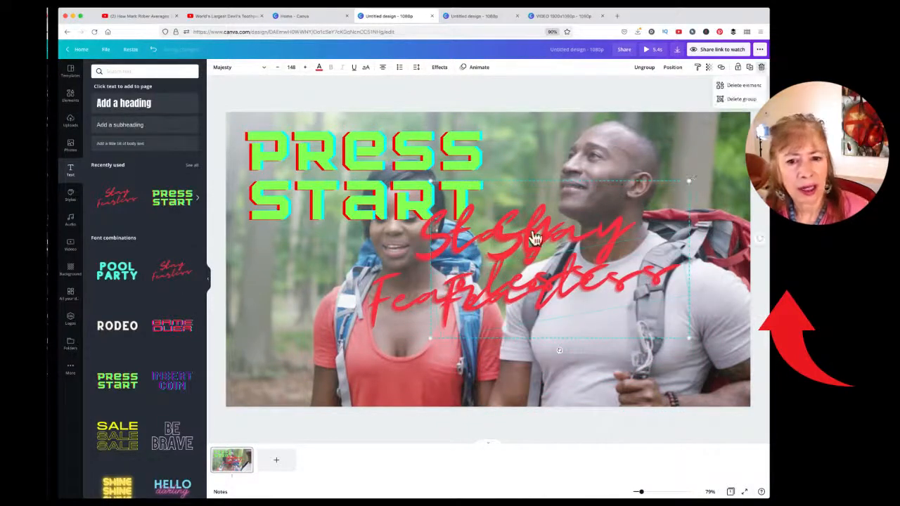
pyautogui.click(596, 238)
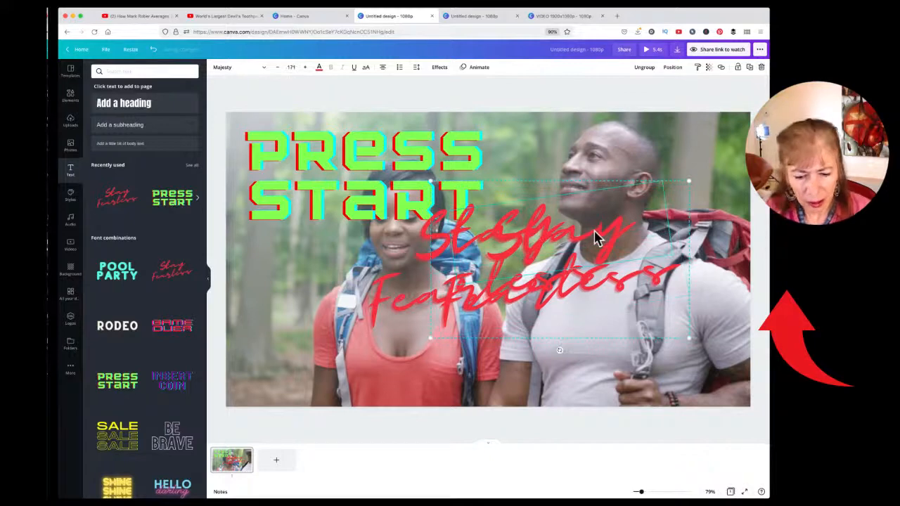
pyautogui.click(560, 297)
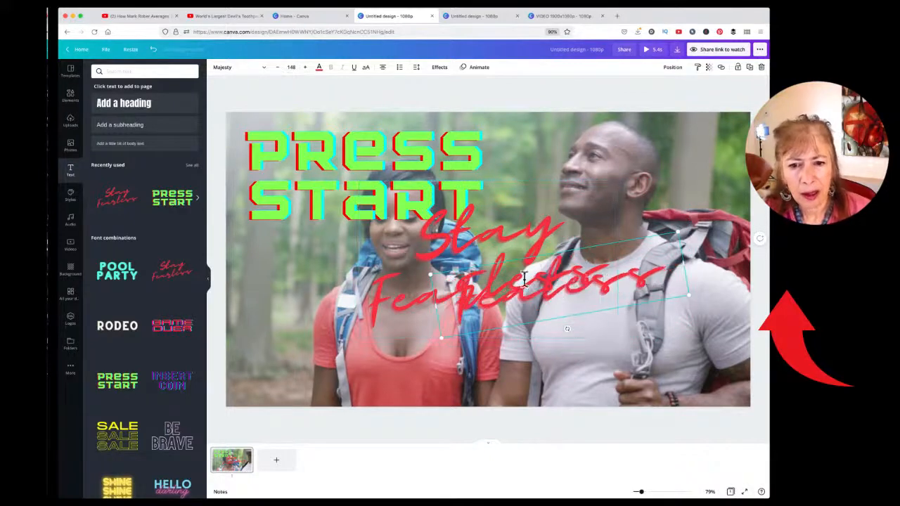
pyautogui.click(554, 283)
pyautogui.press('Delete')
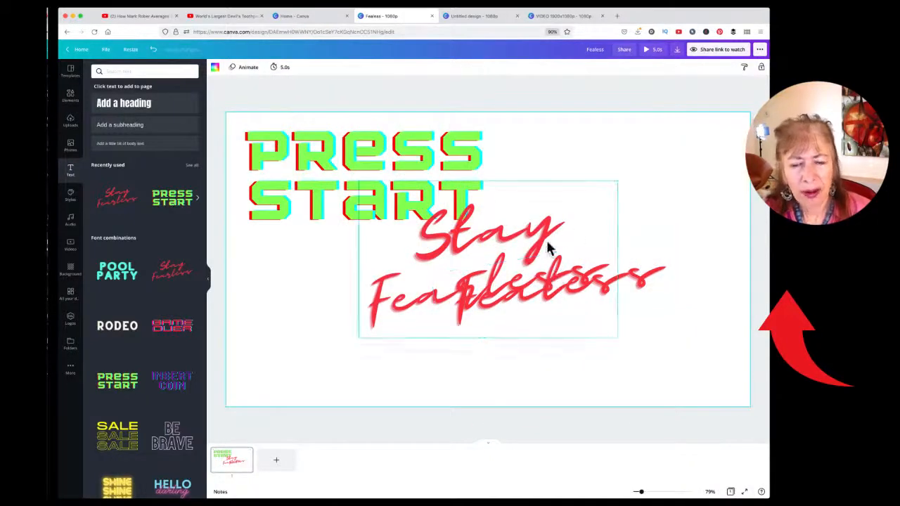
# Delete the remaining "Stay" word and the misspelled "Fealess" text, keeping only "Fearless"
pyautogui.click(434, 254)
pyautogui.press('Delete')
pyautogui.click(437, 289)
pyautogui.press('Delete')
# Move the "Fearless" text underneath the PRESS START text and deselect it
pyautogui.click(510, 289)
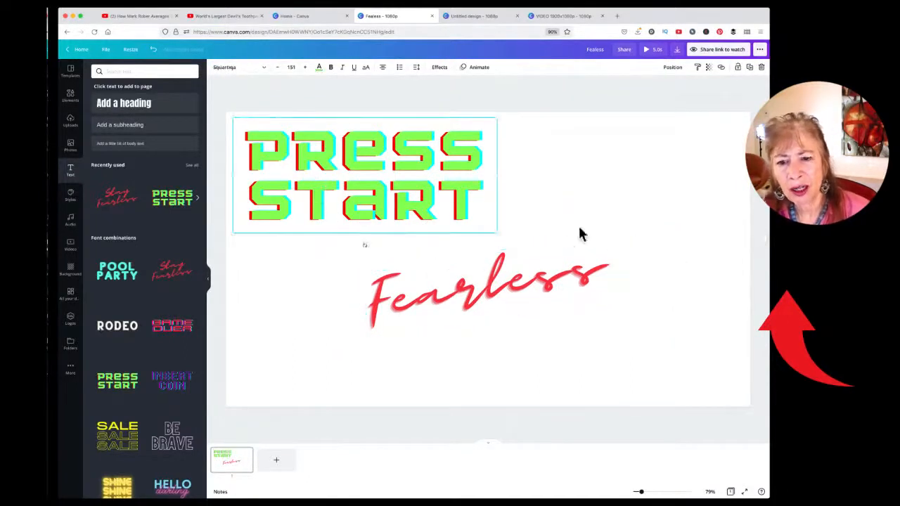
pyautogui.moveTo(569, 287); pyautogui.dragTo(471, 288)
pyautogui.click(703, 114)
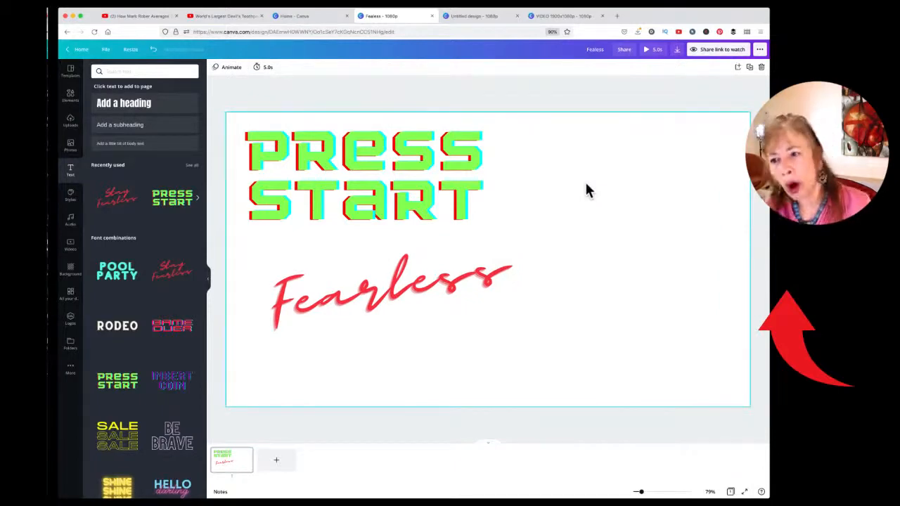
# Recolour the PRESS START text with the dark red brand colour
pyautogui.click(438, 146)
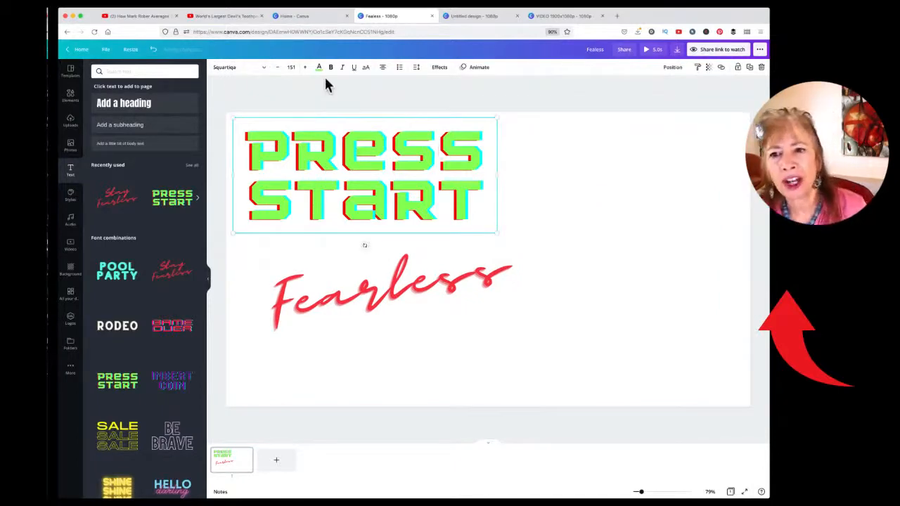
pyautogui.click(318, 67)
pyautogui.click(99, 139)
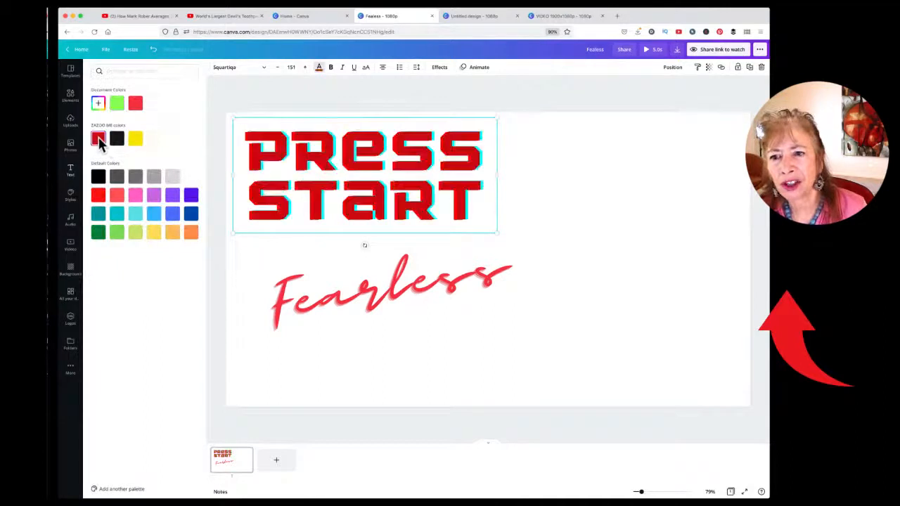
# Try the Neon effect on PRESS START, replace it with Shadow, and colour the shadow with the brand black
pyautogui.click(439, 68)
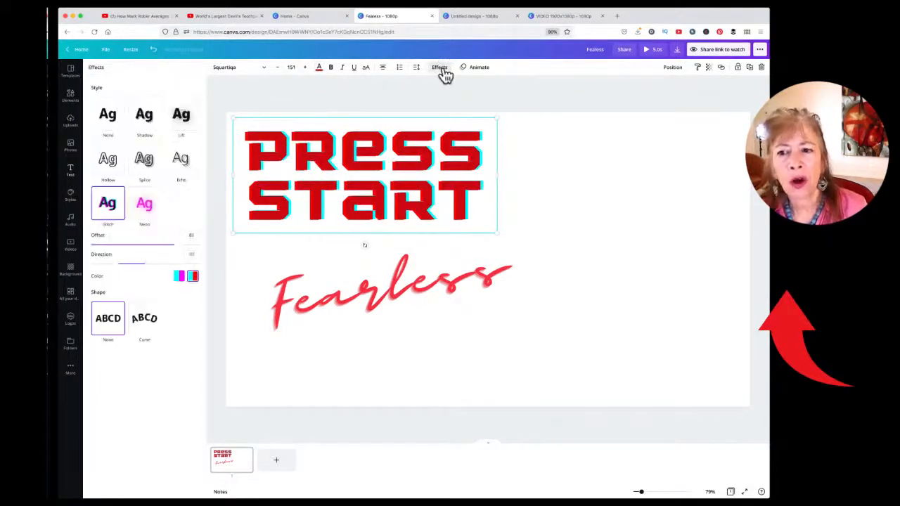
pyautogui.click(144, 202)
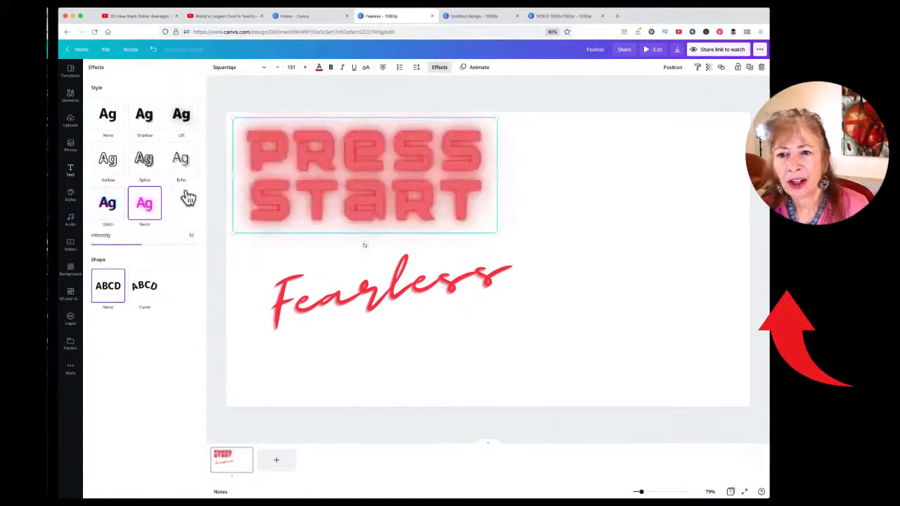
pyautogui.click(151, 121)
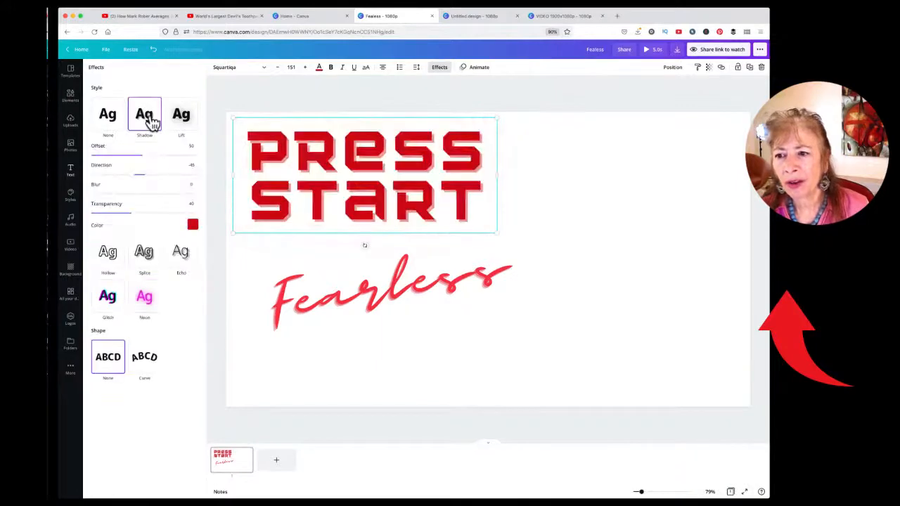
pyautogui.click(192, 226)
pyautogui.click(119, 283)
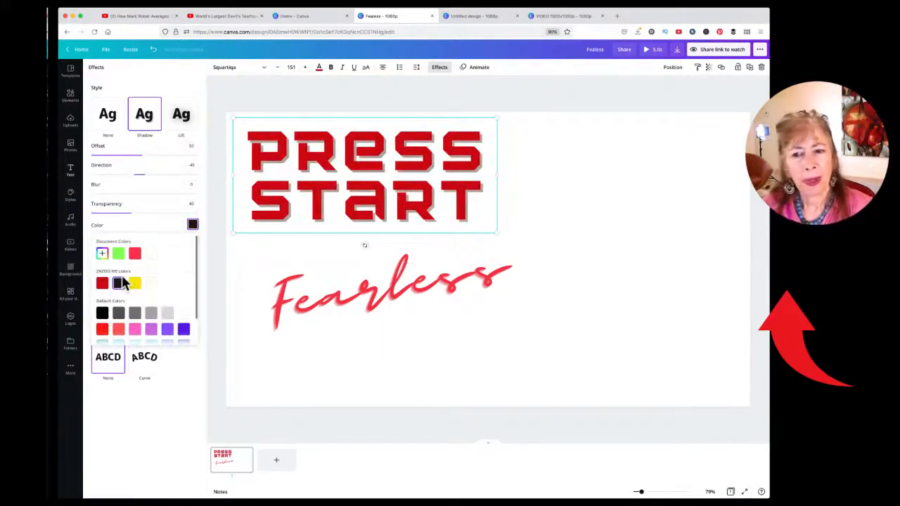
pyautogui.click(247, 255)
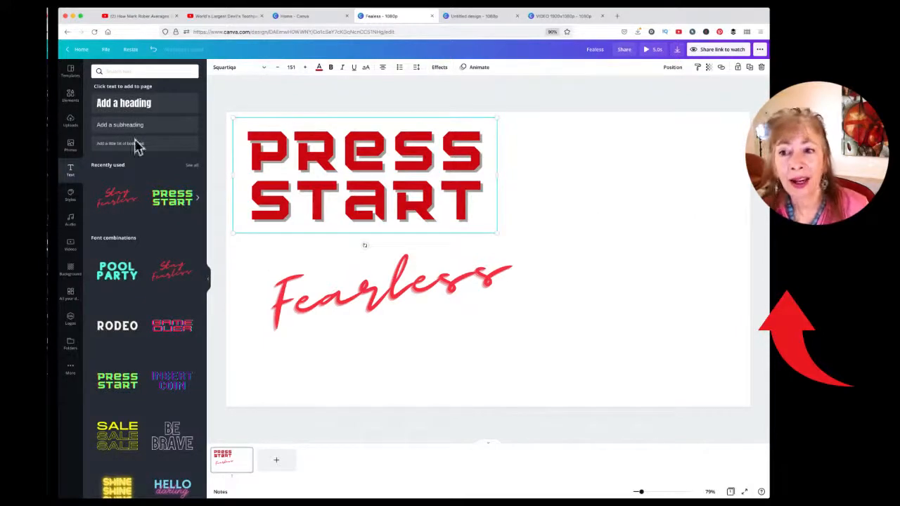
# Switch to the VIDEO 1920x1080p design and open the Lavender Classy Neutral Skincare template from the Makeup & Beauty Video category
pyautogui.click(471, 15)
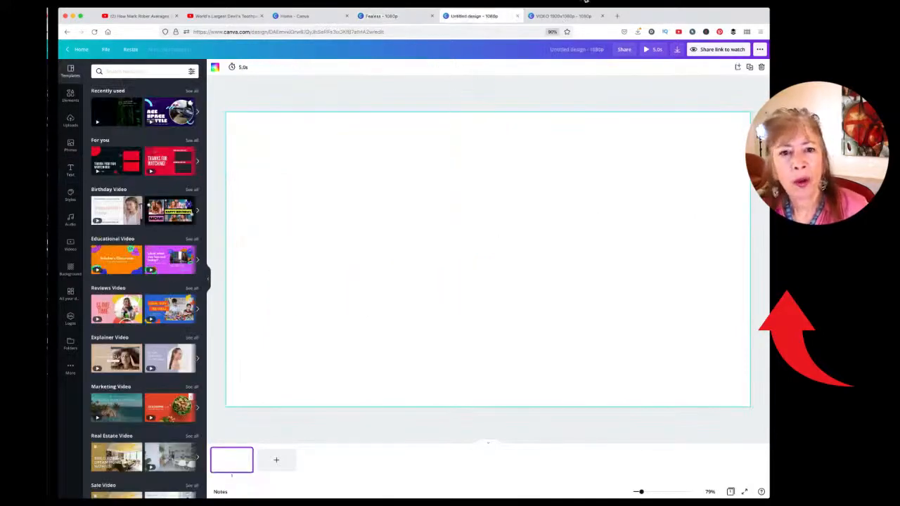
pyautogui.click(557, 17)
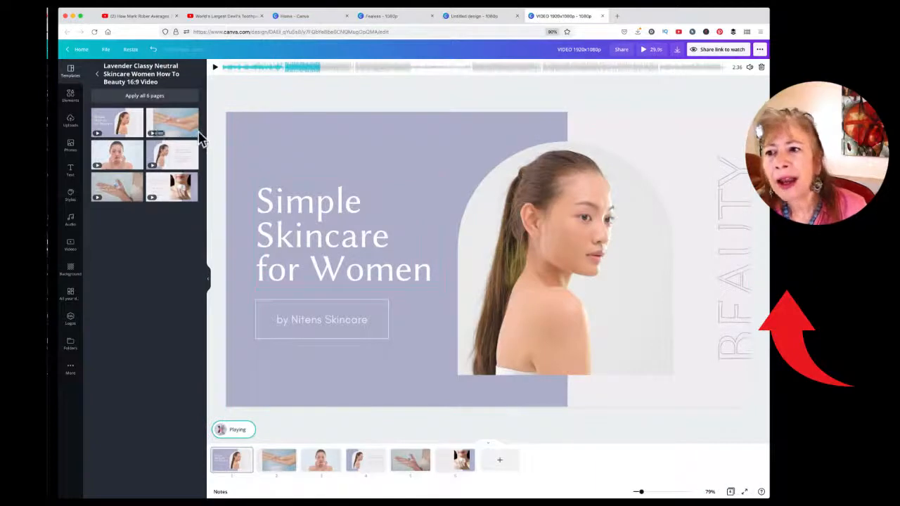
pyautogui.click(97, 75)
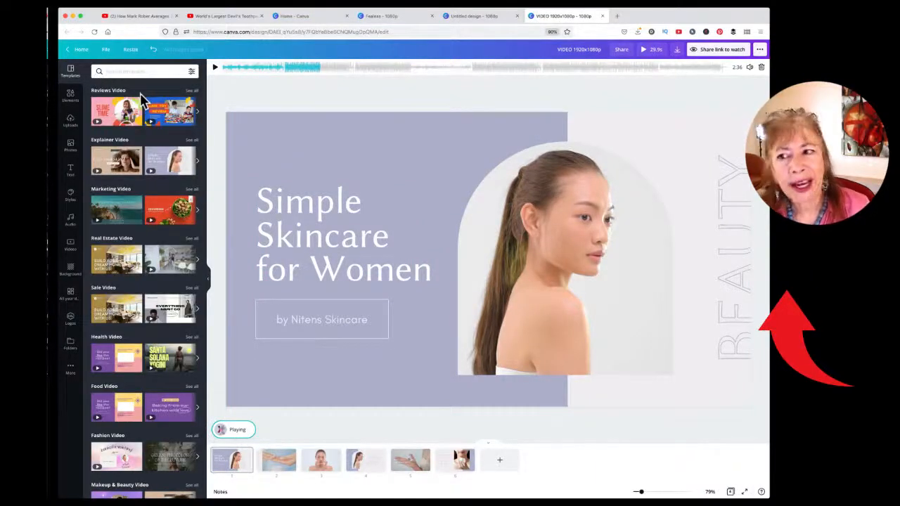
pyautogui.scroll(-6, 138, 183)
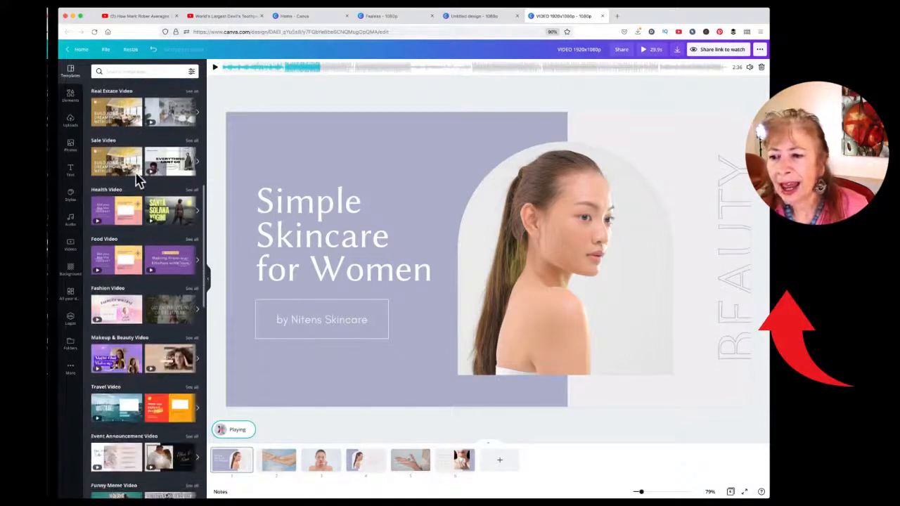
pyautogui.scroll(-2, 138, 179)
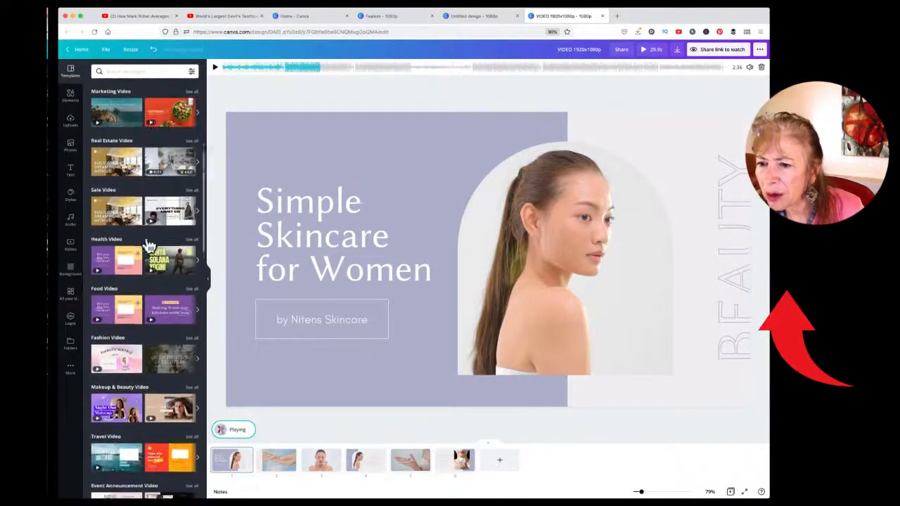
pyautogui.scroll(-2, 118, 225)
pyautogui.click(192, 282)
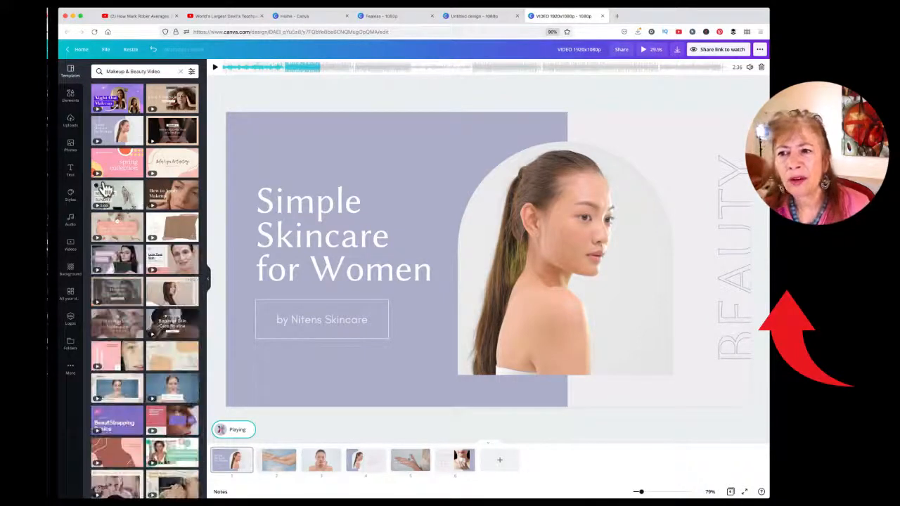
pyautogui.click(116, 133)
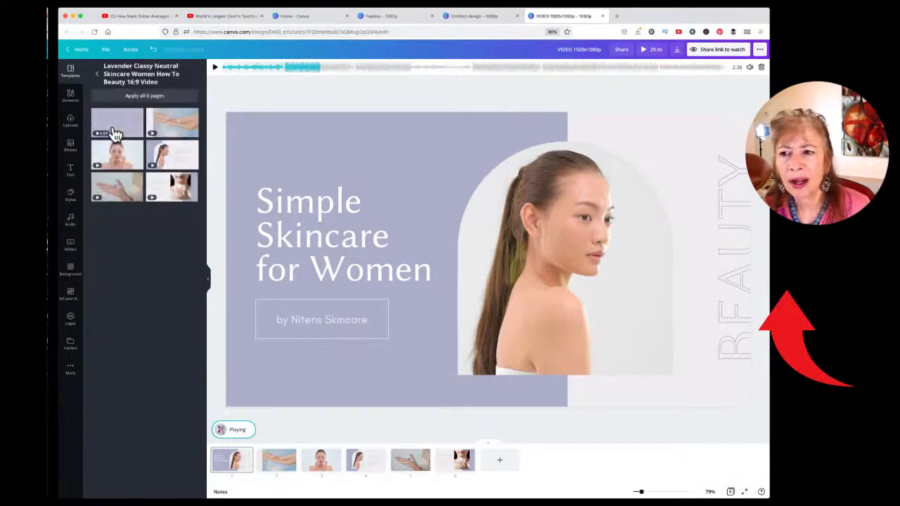
# Review all six pages of the skincare video in turn and return to the first page
pyautogui.click(155, 102)
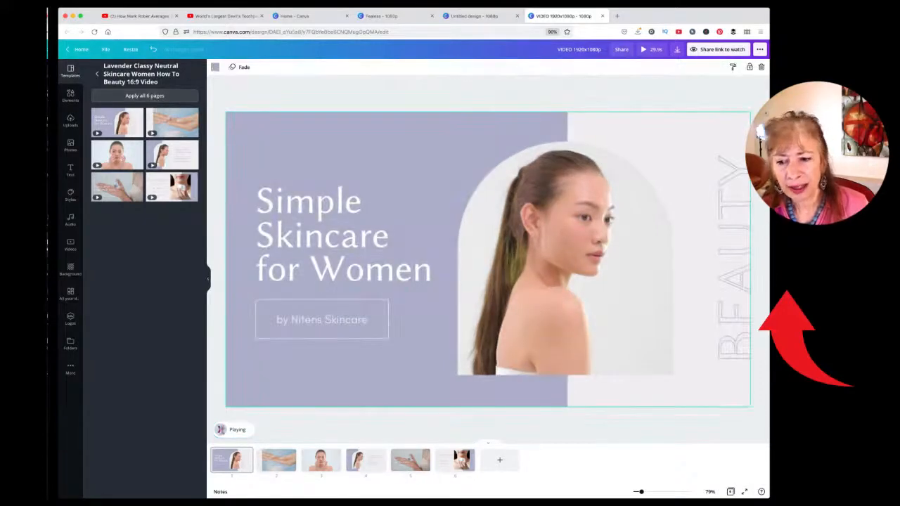
pyautogui.click(288, 461)
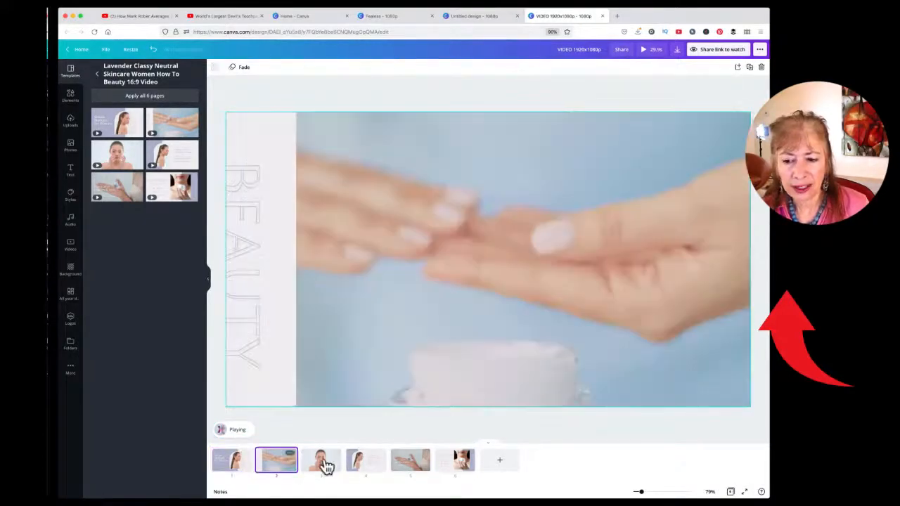
pyautogui.click(323, 462)
pyautogui.click(366, 464)
pyautogui.click(414, 464)
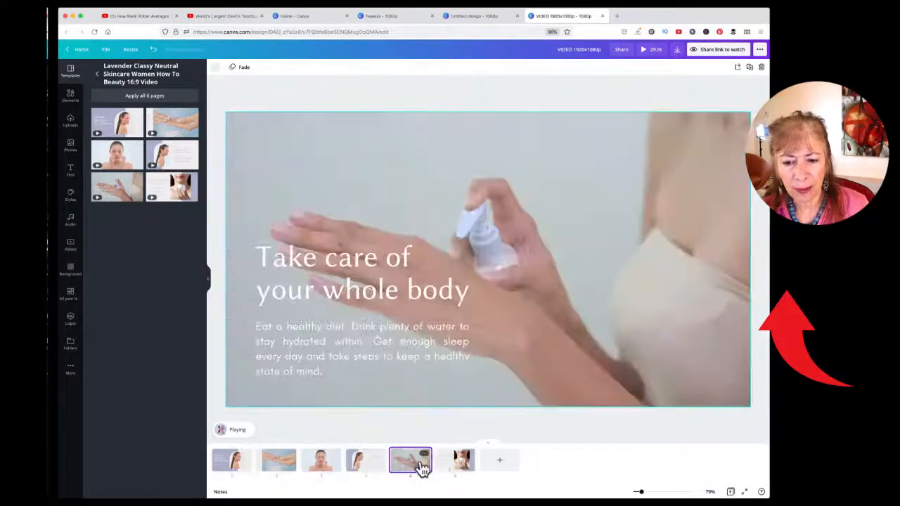
pyautogui.click(464, 465)
pyautogui.click(232, 461)
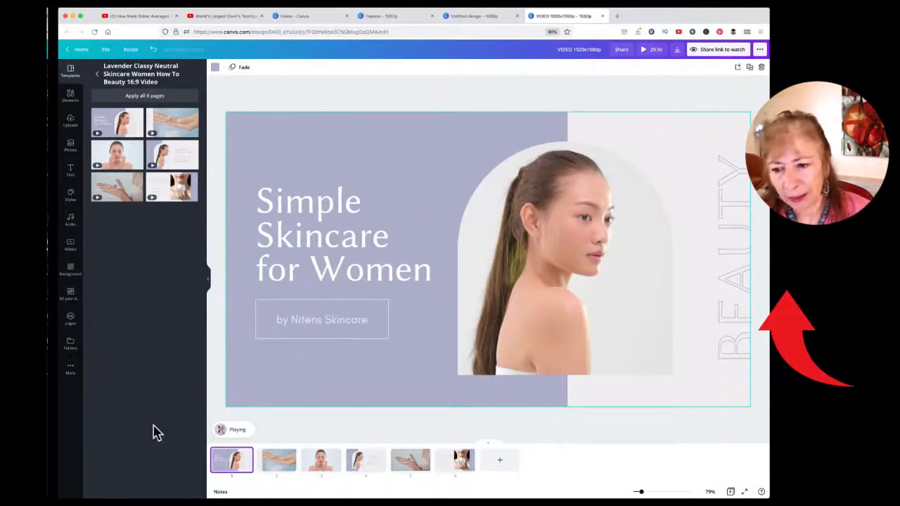
# Select the skincare video's audio track, mute it, and raise its volume to 25
pyautogui.click(226, 432)
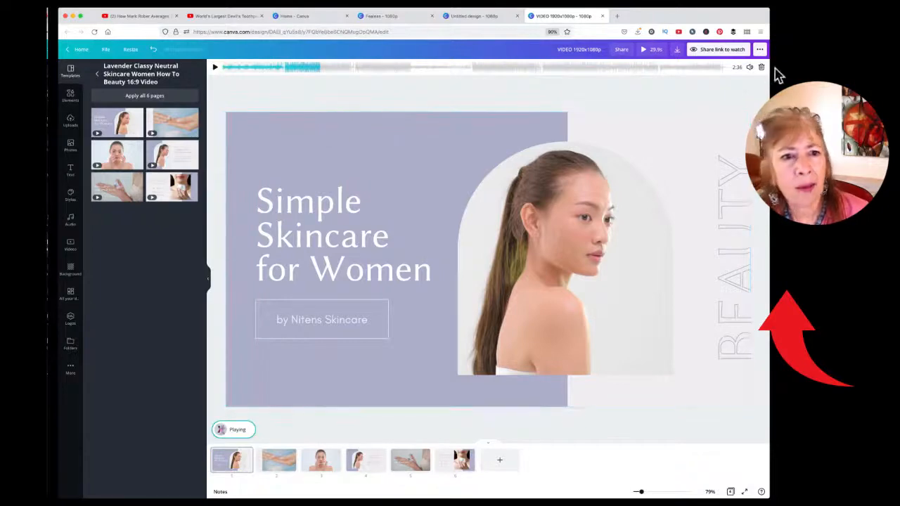
pyautogui.click(749, 68)
pyautogui.moveTo(728, 85)
pyautogui.mouseDown()
pyautogui.moveTo(673, 86)
pyautogui.moveTo(729, 88)
pyautogui.mouseUp()
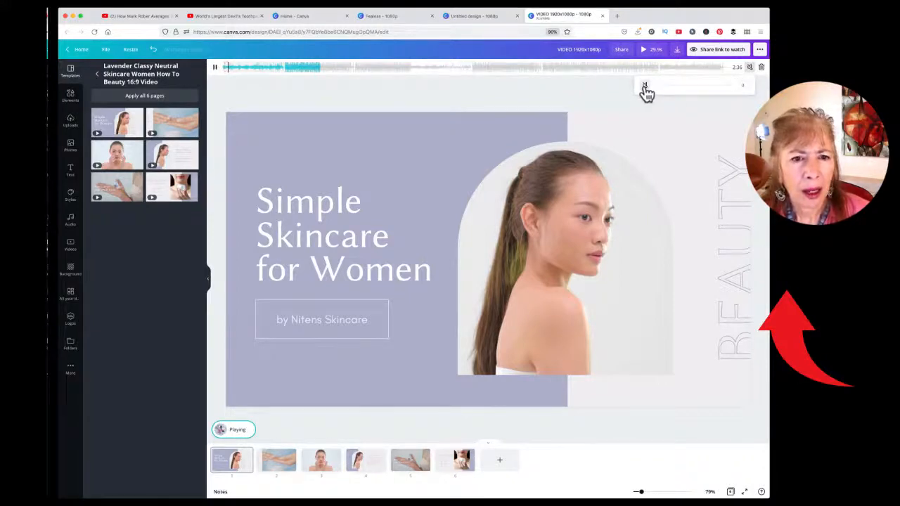
pyautogui.moveTo(660, 92); pyautogui.dragTo(679, 93)
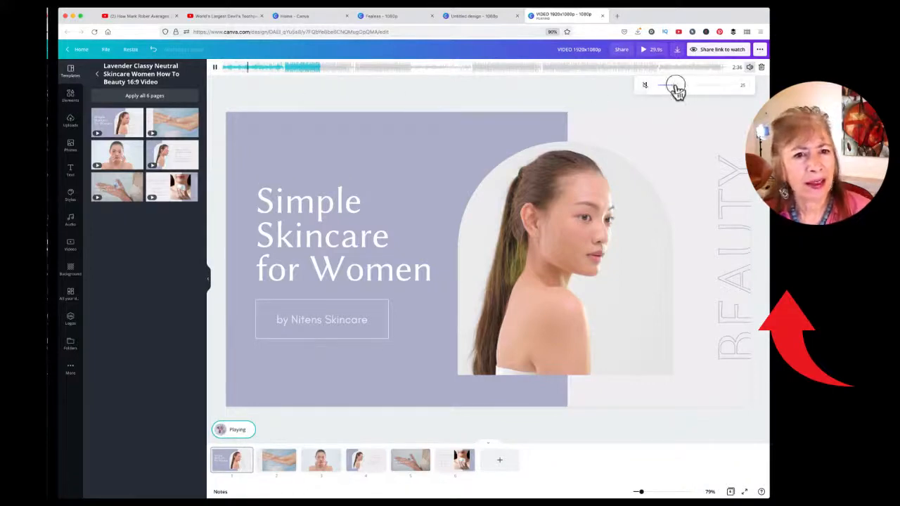
# Raise the audio track's volume to 77, lower it to 15, and deselect the track
pyautogui.click(750, 68)
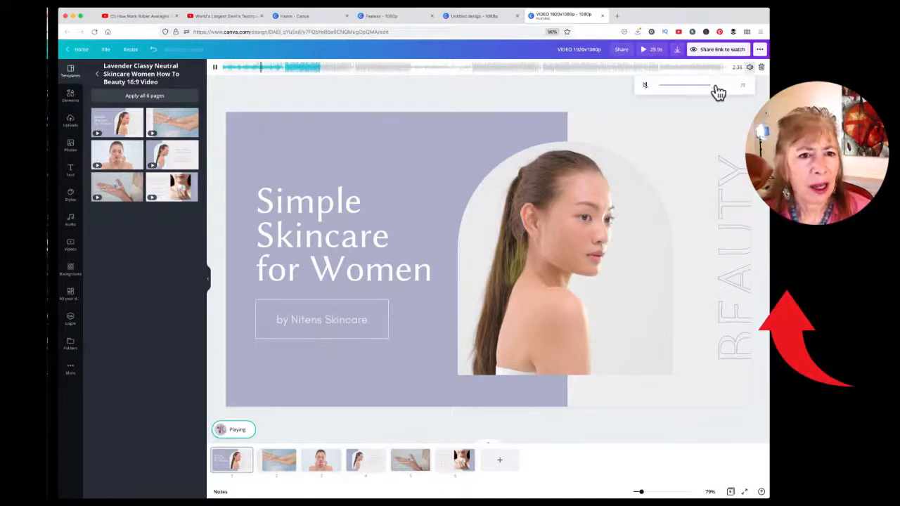
pyautogui.moveTo(679, 91); pyautogui.dragTo(669, 94)
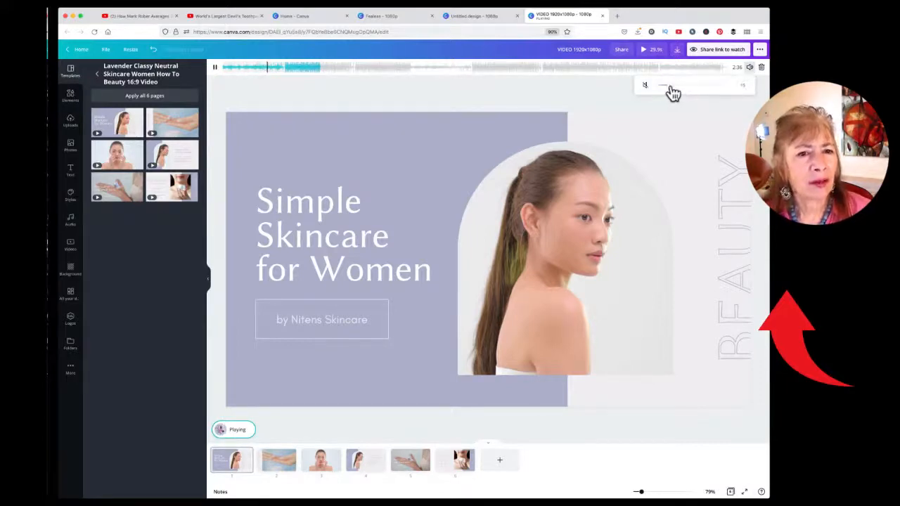
pyautogui.click(537, 109)
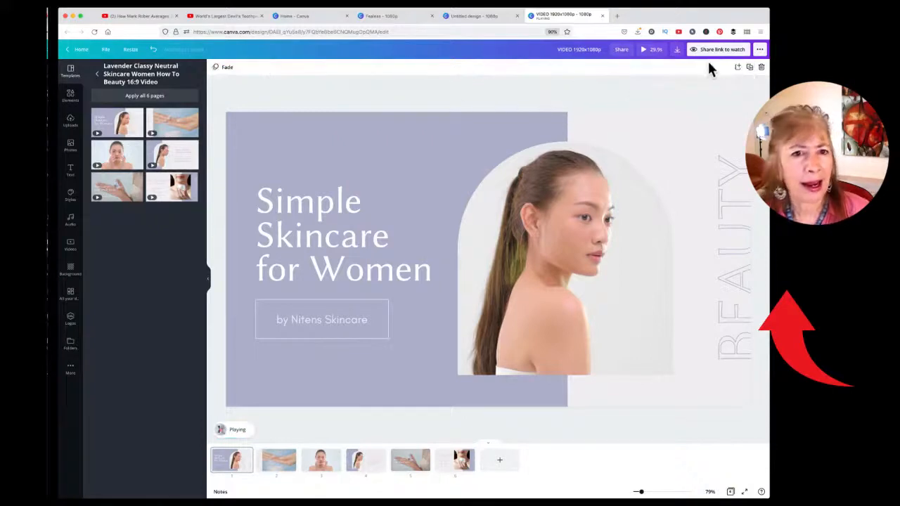
# Preview the whole skincare video through to its closing page and return to the editor
pyautogui.click(643, 51)
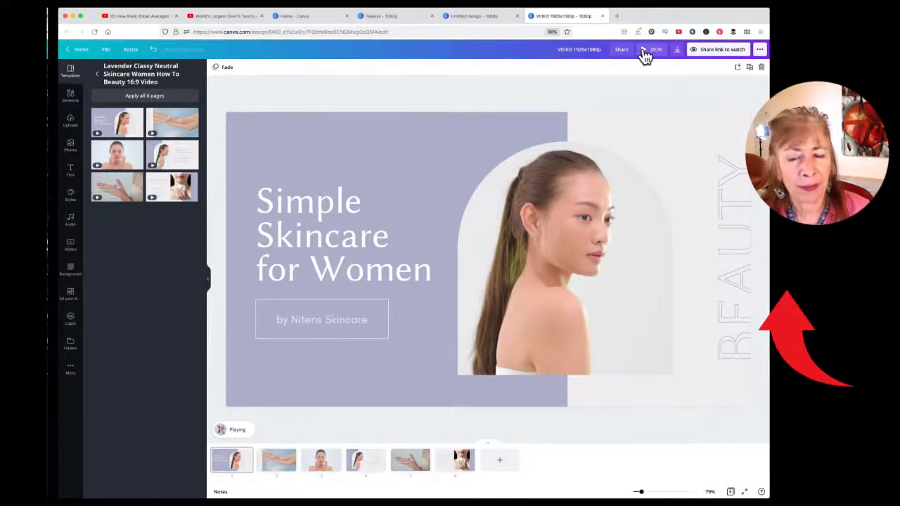
pyautogui.click(645, 54)
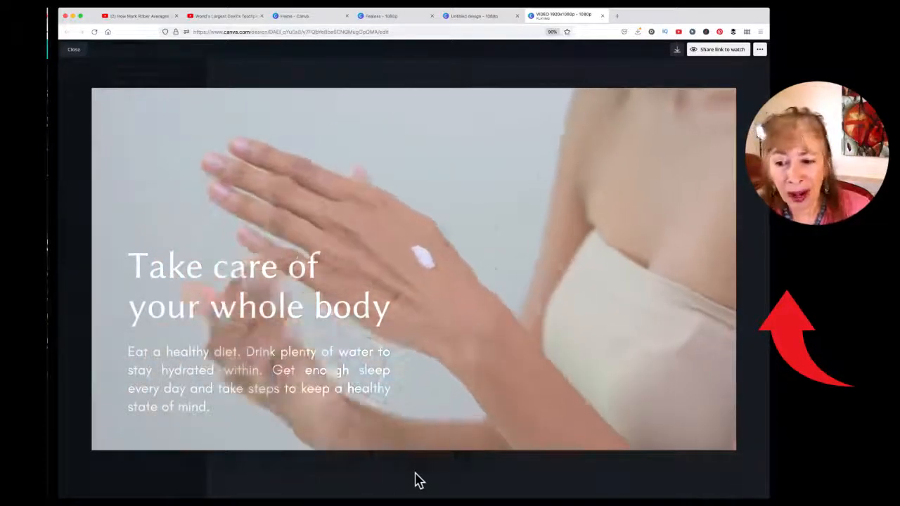
pyautogui.moveTo(385, 436)
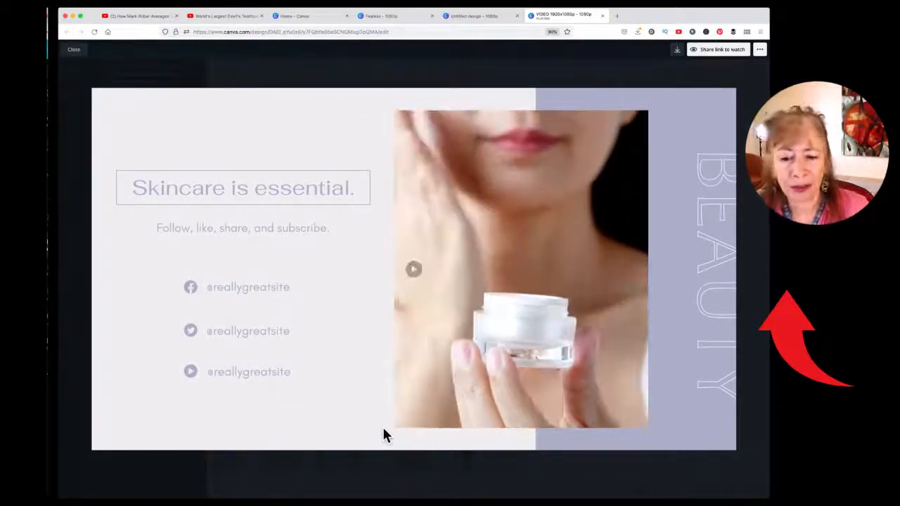
pyautogui.click(72, 50)
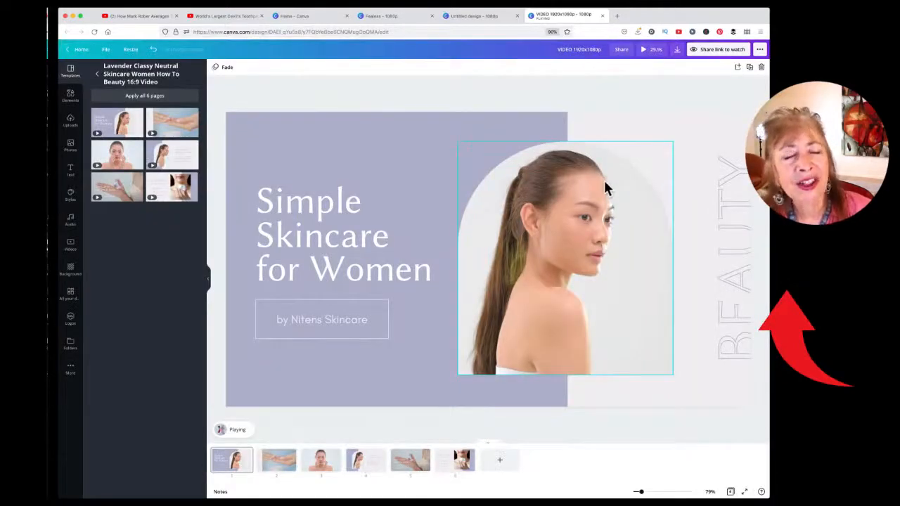
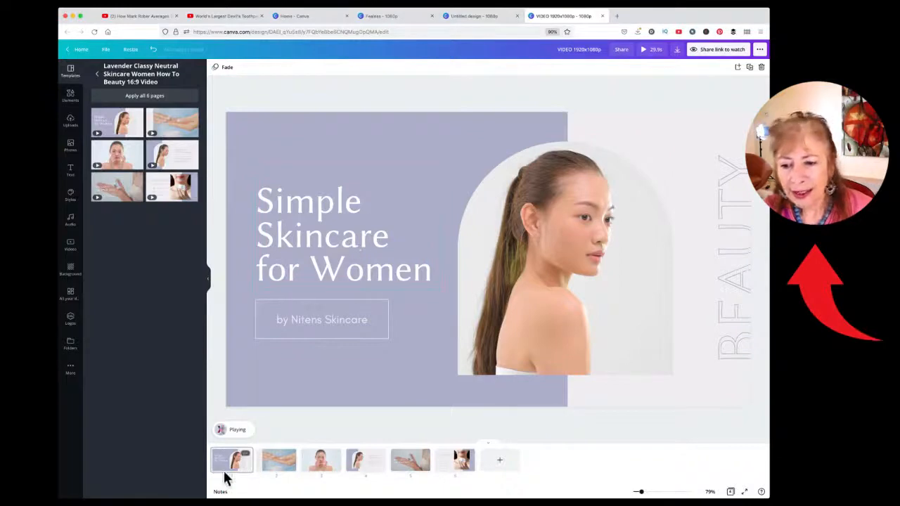
# Stretch the outline box around "by Nitens Skincare" slightly upward and move the "Simple Skincare for Women" title higher above it
pyautogui.click(316, 233)
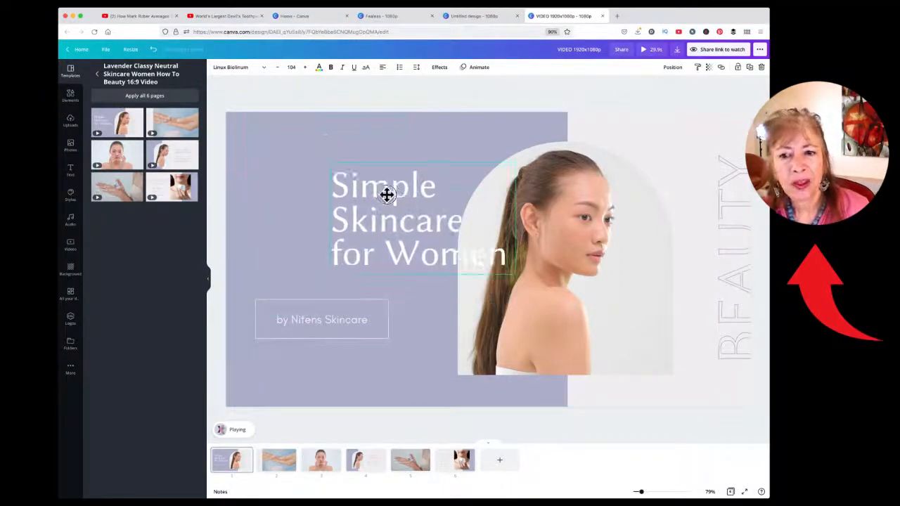
pyautogui.click(316, 314)
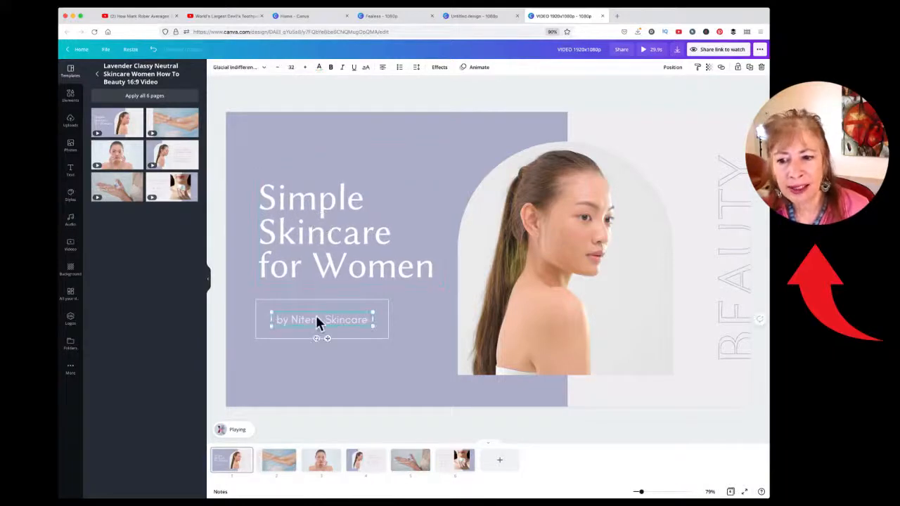
pyautogui.click(319, 300)
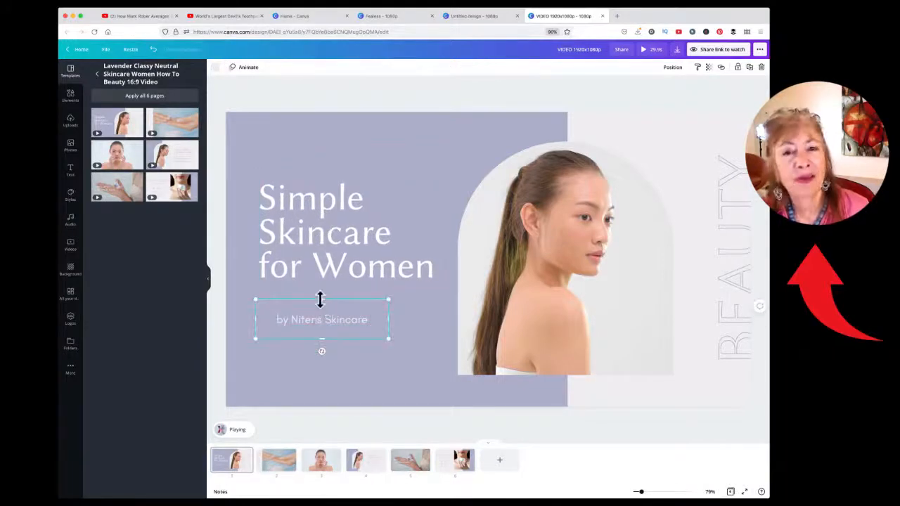
pyautogui.moveTo(320, 300)
pyautogui.mouseDown()
pyautogui.moveTo(317, 317)
pyautogui.moveTo(316, 291)
pyautogui.moveTo(317, 313)
pyautogui.moveTo(318, 299)
pyautogui.mouseUp()
pyautogui.click(418, 318)
pyautogui.click(336, 303)
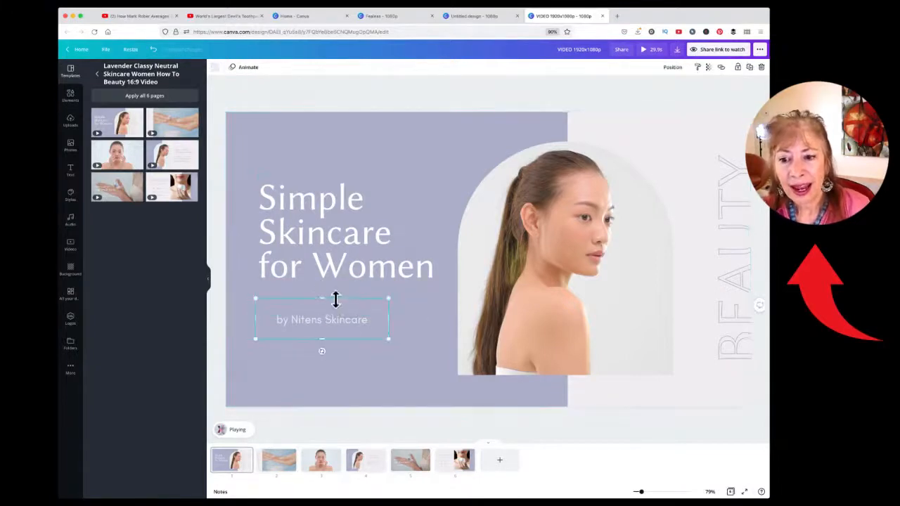
pyautogui.moveTo(315, 256)
pyautogui.mouseDown()
pyautogui.moveTo(346, 253)
pyautogui.moveTo(293, 251)
pyautogui.moveTo(327, 250)
pyautogui.moveTo(297, 251)
pyautogui.moveTo(313, 250)
pyautogui.moveTo(312, 219)
pyautogui.moveTo(394, 239)
pyautogui.moveTo(404, 215)
pyautogui.moveTo(311, 227)
pyautogui.moveTo(311, 239)
pyautogui.mouseUp()
# Play the woman's video clip inside the arched frame on page 1 and pause it partway
pyautogui.click(544, 257)
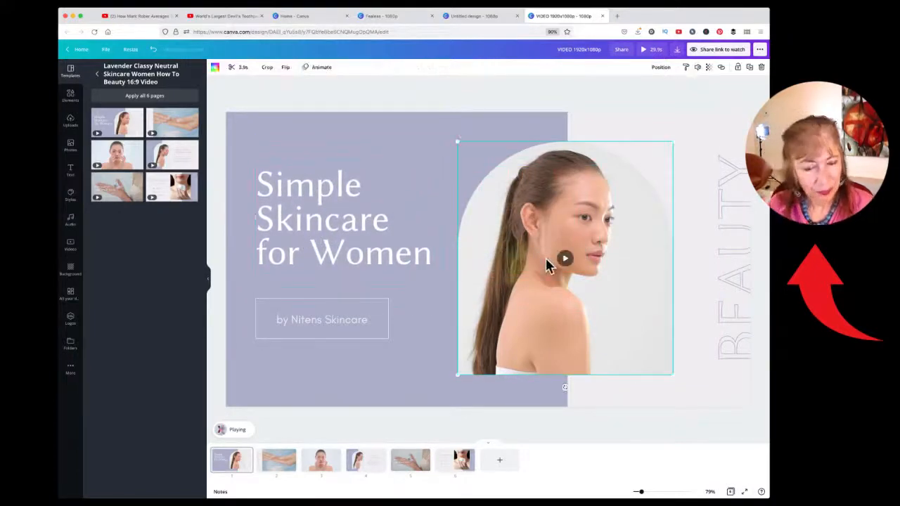
pyautogui.click(566, 260)
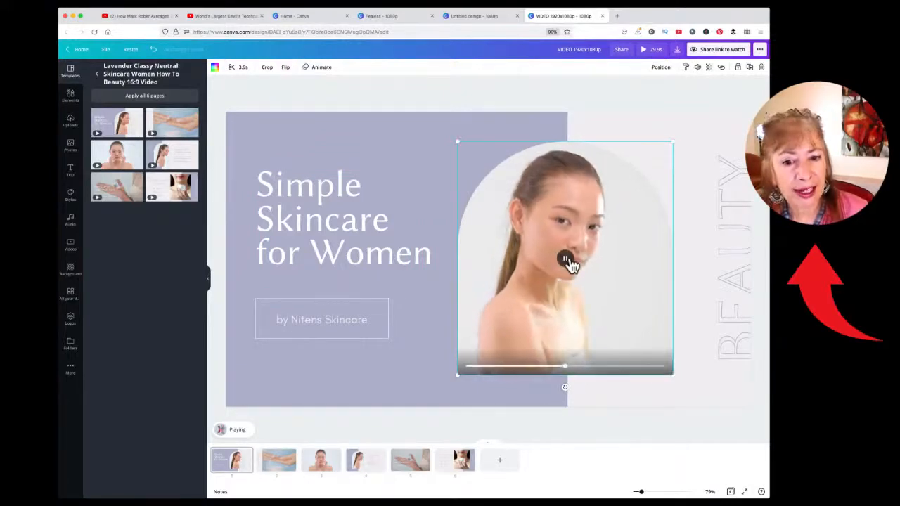
pyautogui.click(565, 259)
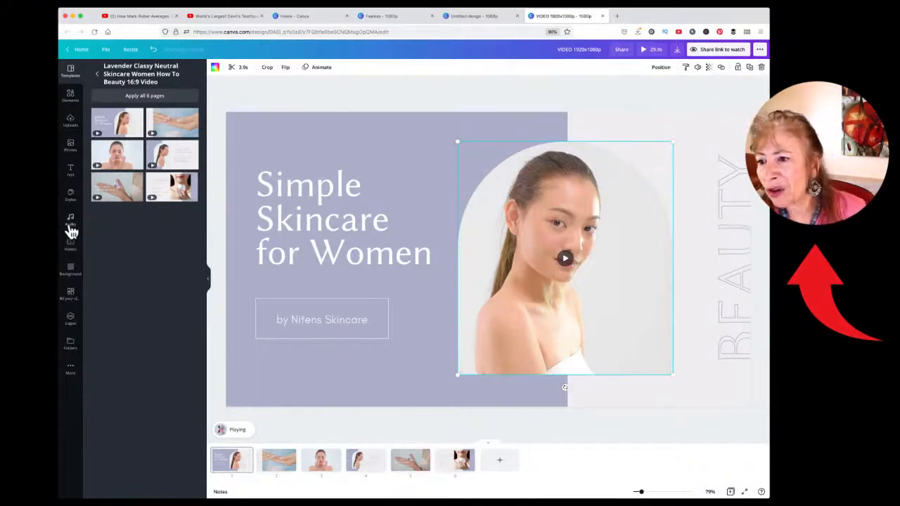
# Browse the full collection of Frames in the design elements for different shapes
pyautogui.click(70, 100)
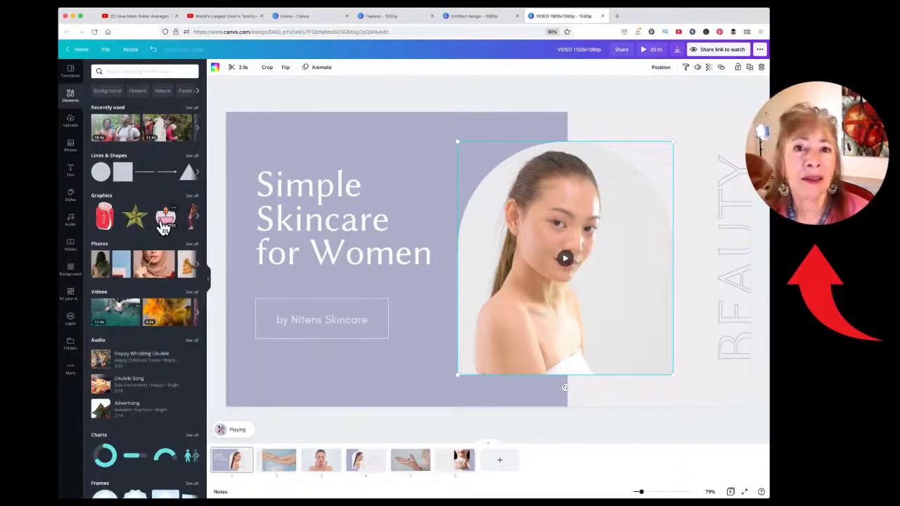
pyautogui.scroll(-2, 163, 224)
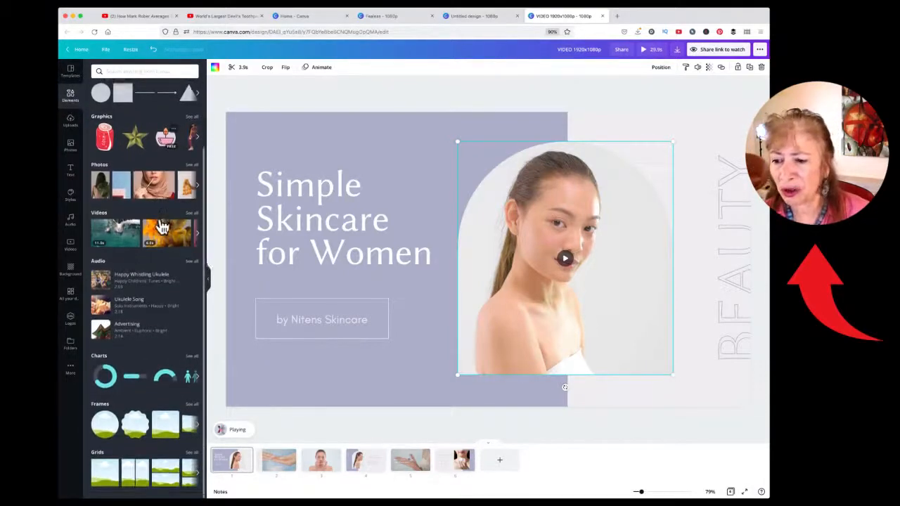
pyautogui.click(190, 410)
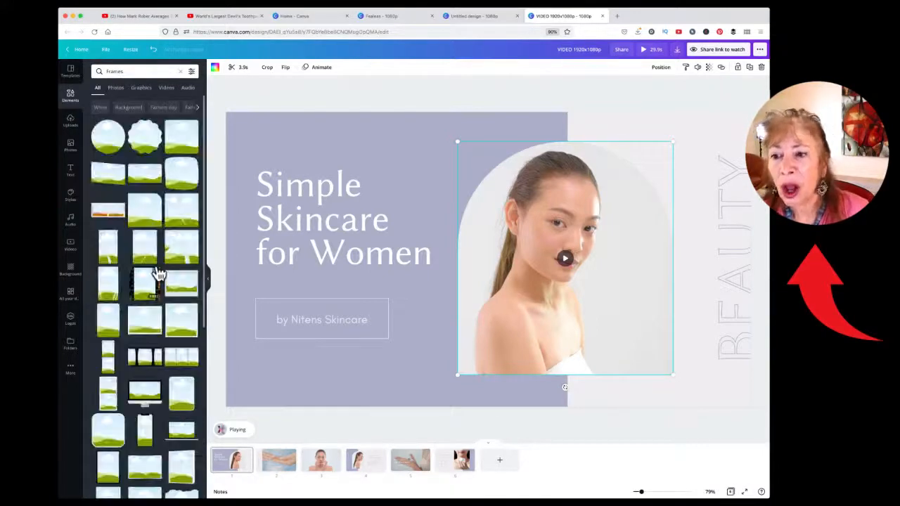
pyautogui.scroll(-5, 158, 273)
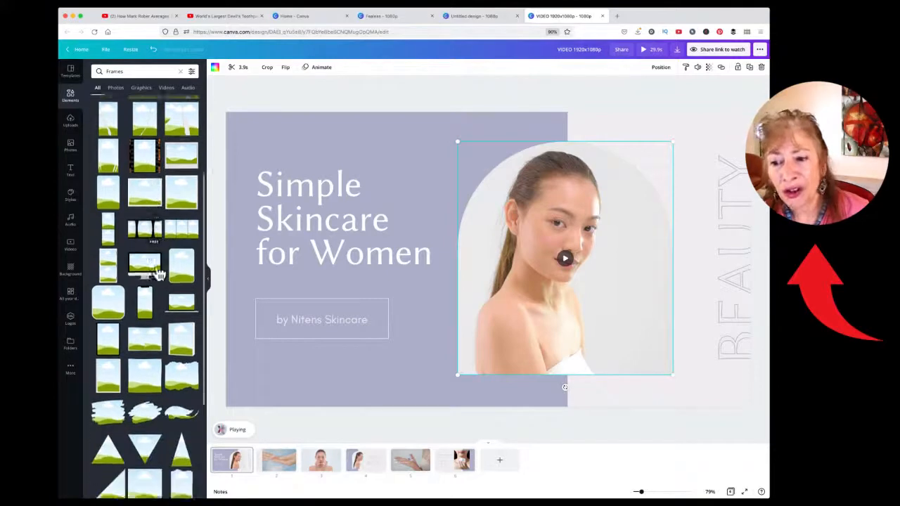
pyautogui.scroll(-6, 158, 273)
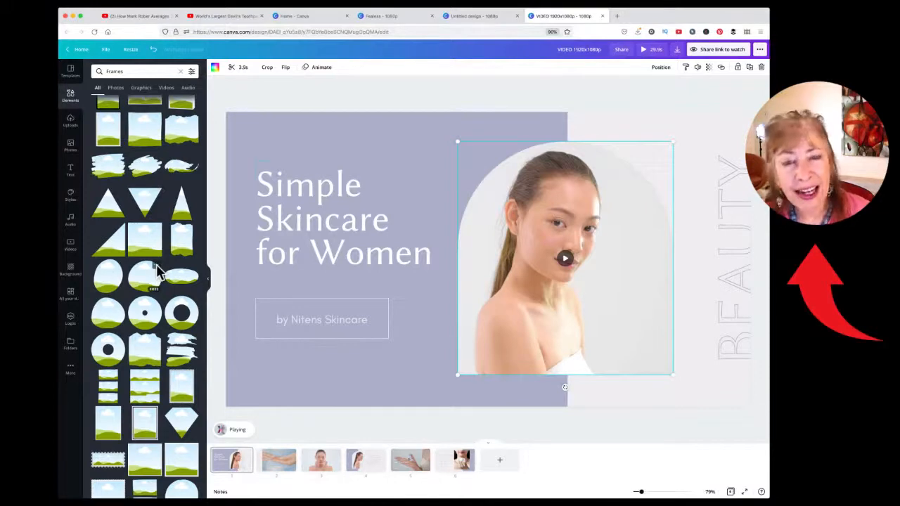
# Detach the woman's video from the arched frame and move it to the upper-left part of the page
pyautogui.rightClick(589, 243)
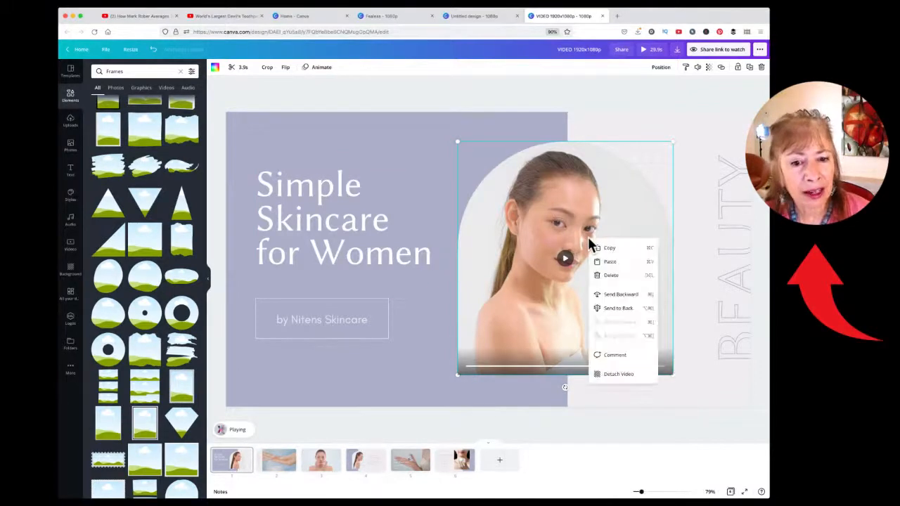
pyautogui.click(613, 374)
pyautogui.moveTo(573, 289); pyautogui.dragTo(535, 299)
pyautogui.rightClick(599, 198)
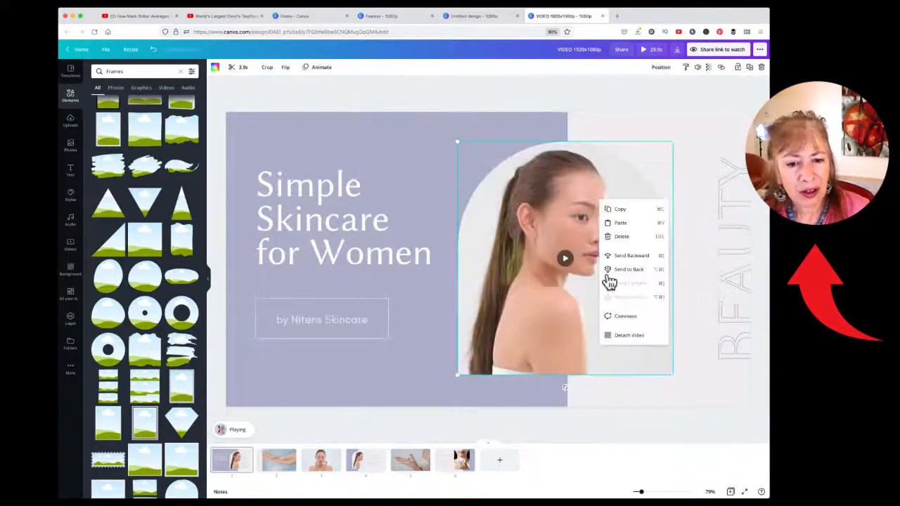
pyautogui.click(623, 337)
pyautogui.moveTo(588, 275); pyautogui.dragTo(380, 153)
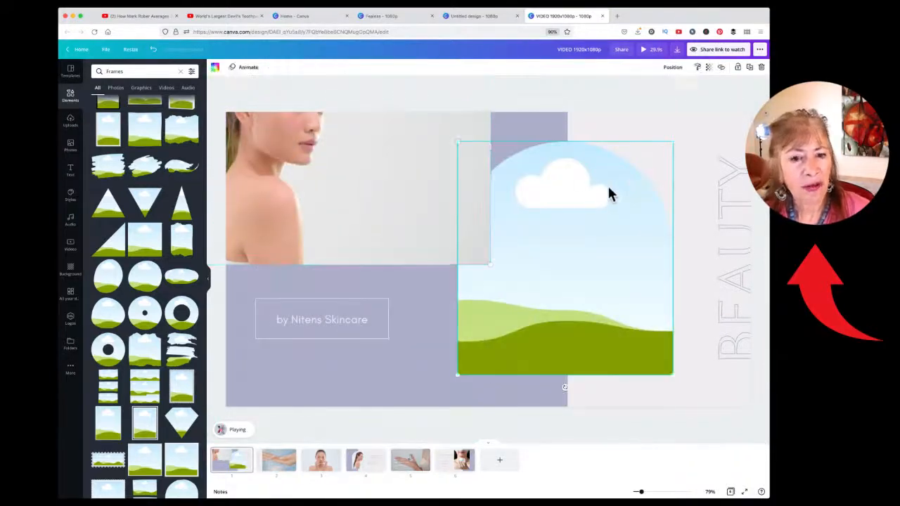
# Shift the empty arched frame slightly right and up, and drop the woman's video back into it
pyautogui.moveTo(607, 192); pyautogui.dragTo(619, 176)
pyautogui.moveTo(282, 156); pyautogui.dragTo(424, 236)
pyautogui.moveTo(566, 218); pyautogui.dragTo(577, 227)
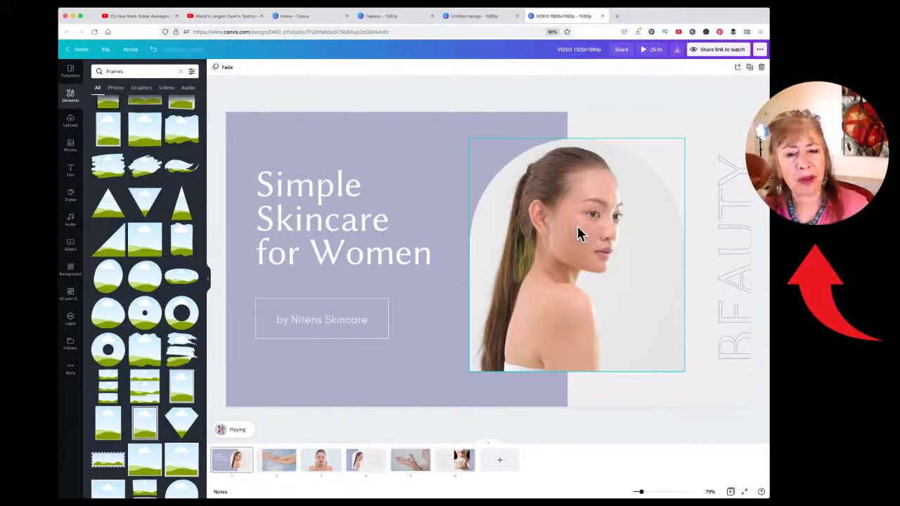
# Open the video inside the arched frame for cropping and try adjusting its size and position
pyautogui.doubleClick(577, 227)
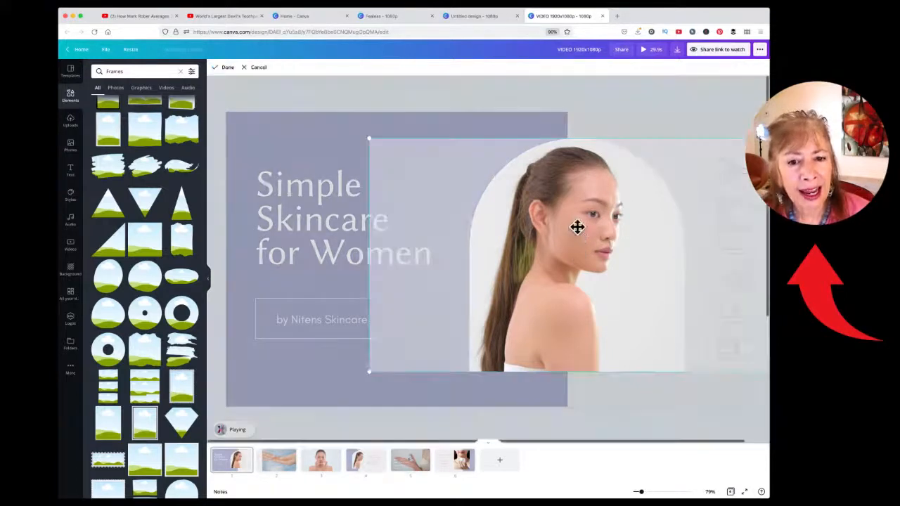
pyautogui.moveTo(503, 219)
pyautogui.mouseDown()
pyautogui.moveTo(572, 218)
pyautogui.moveTo(377, 223)
pyautogui.moveTo(570, 225)
pyautogui.moveTo(395, 225)
pyautogui.moveTo(520, 217)
pyautogui.moveTo(501, 218)
pyautogui.mouseUp()
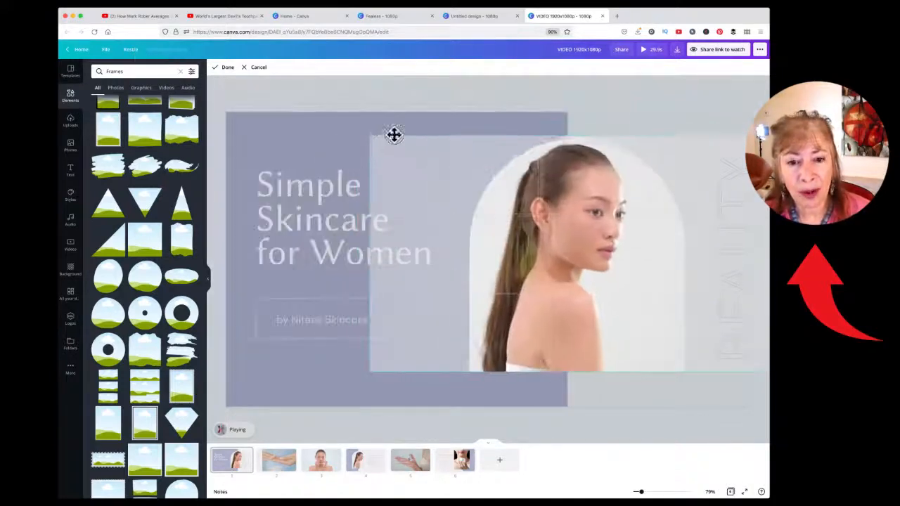
pyautogui.moveTo(657, 264); pyautogui.dragTo(563, 273)
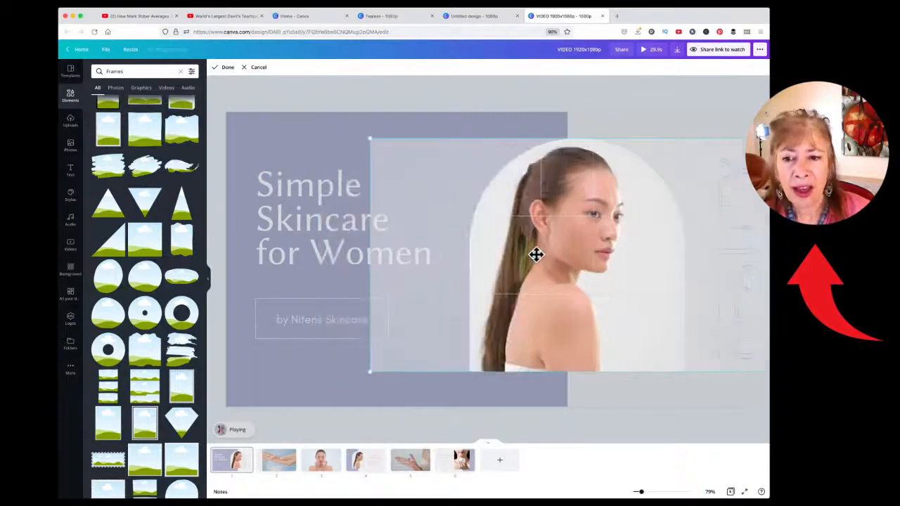
# Search the stock videos for "beauty" and look through the clips for a replacement
pyautogui.click(70, 248)
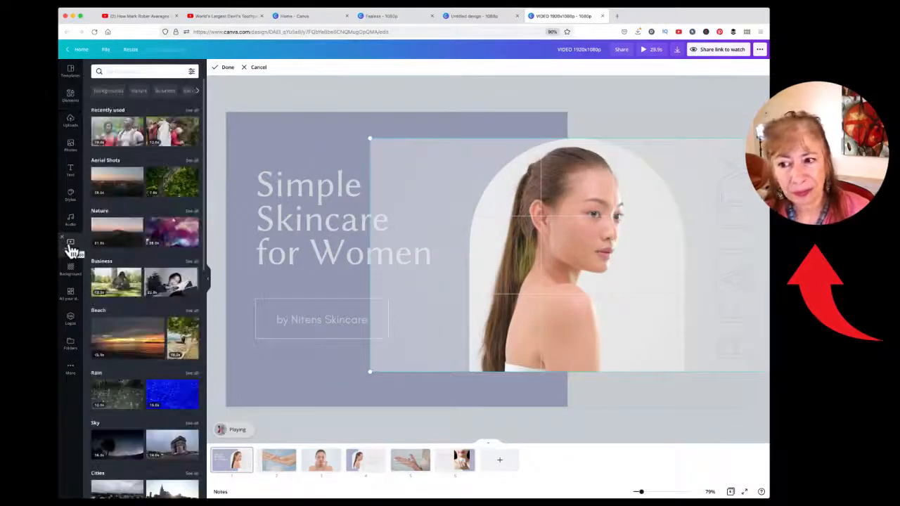
pyautogui.click(153, 72)
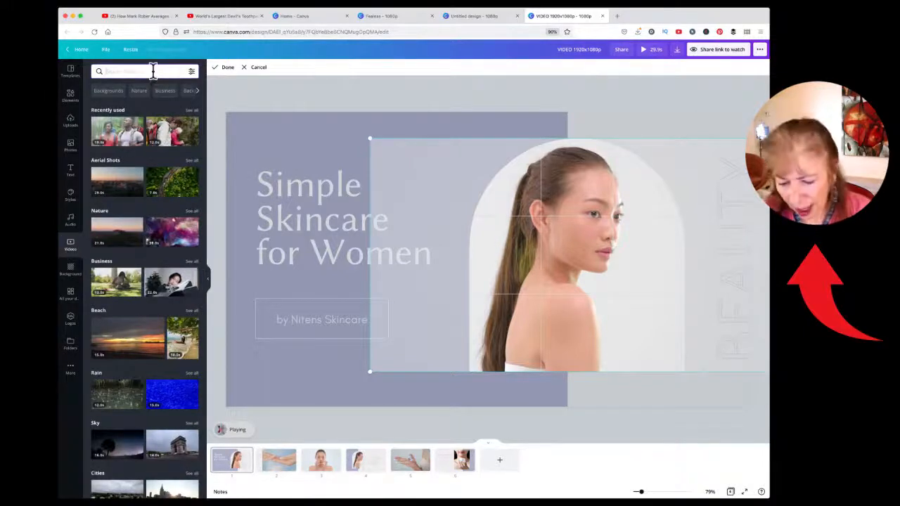
pyautogui.write('beauty')
pyautogui.press('Return')
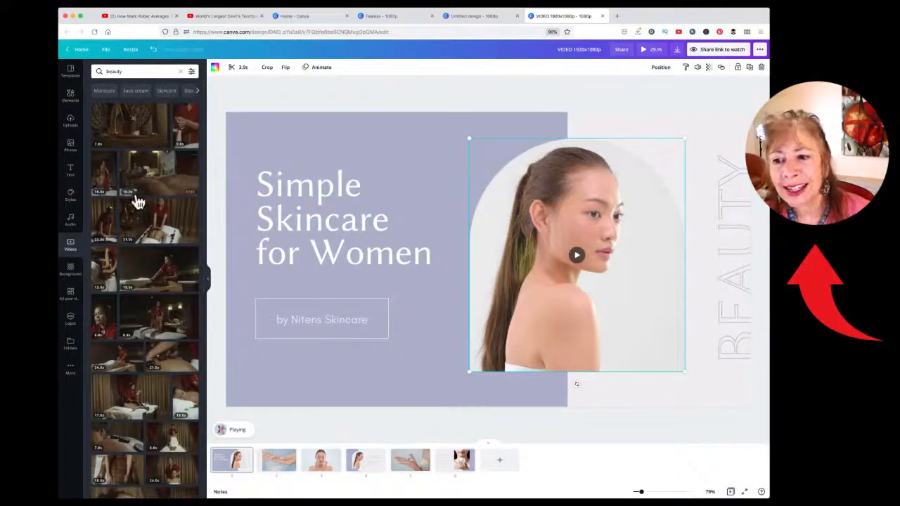
pyautogui.scroll(-15, 140, 223)
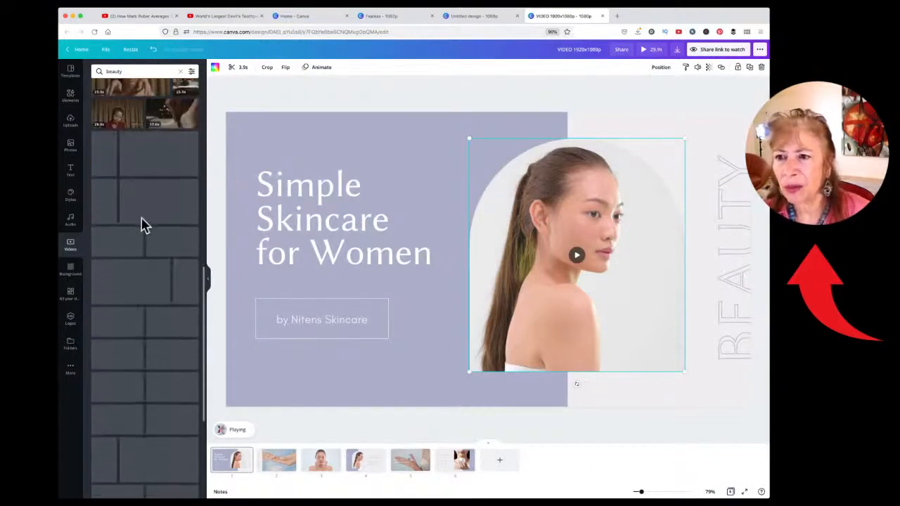
pyautogui.scroll(-5, 141, 224)
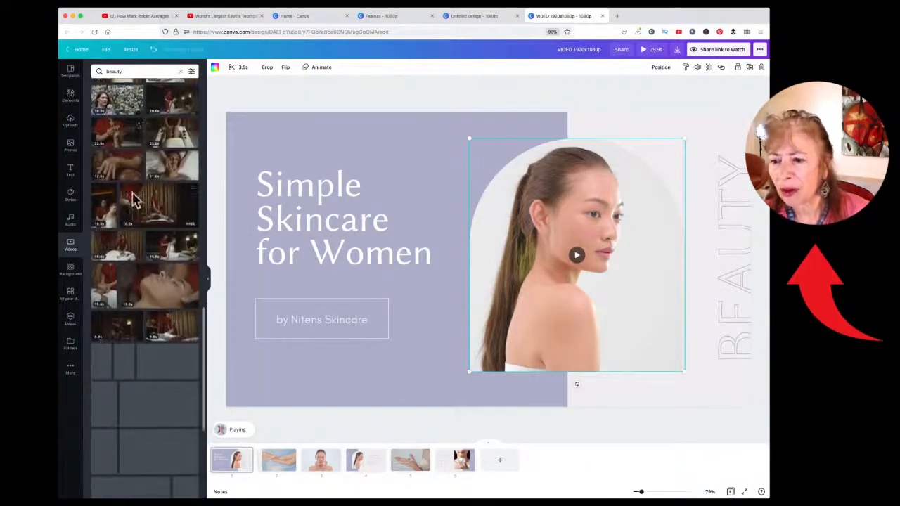
# Change the stock video search to "beautiful person"
pyautogui.click(141, 74)
pyautogui.press('BackSpace')
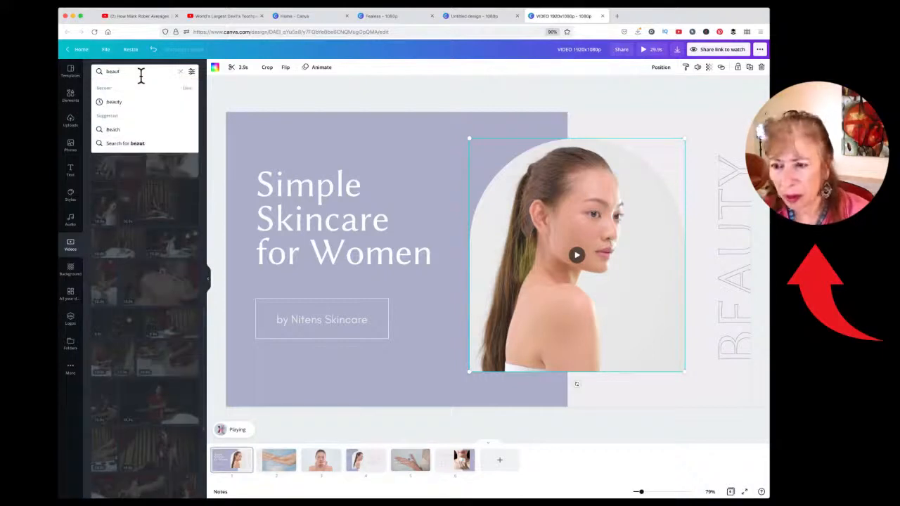
pyautogui.write('iful pers')
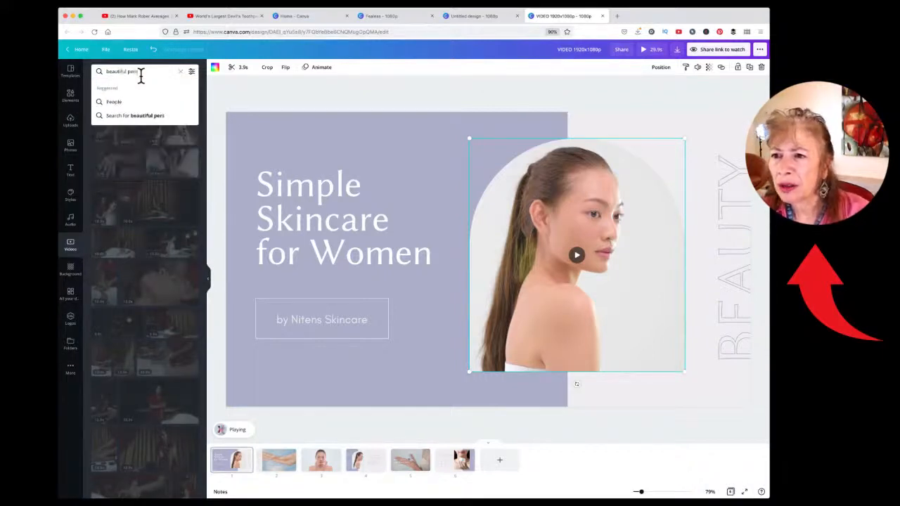
pyautogui.press('Return')
pyautogui.write('on')
pyautogui.press('Return')
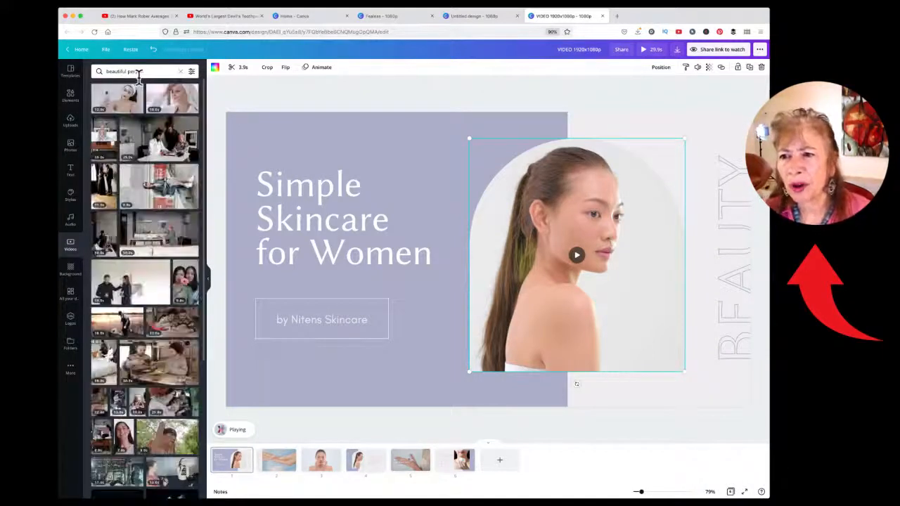
# Replace the arched frame's video with the clip of the woman in a face mask holding a phone, and shift it left within the frame
pyautogui.moveTo(123, 102); pyautogui.dragTo(558, 253)
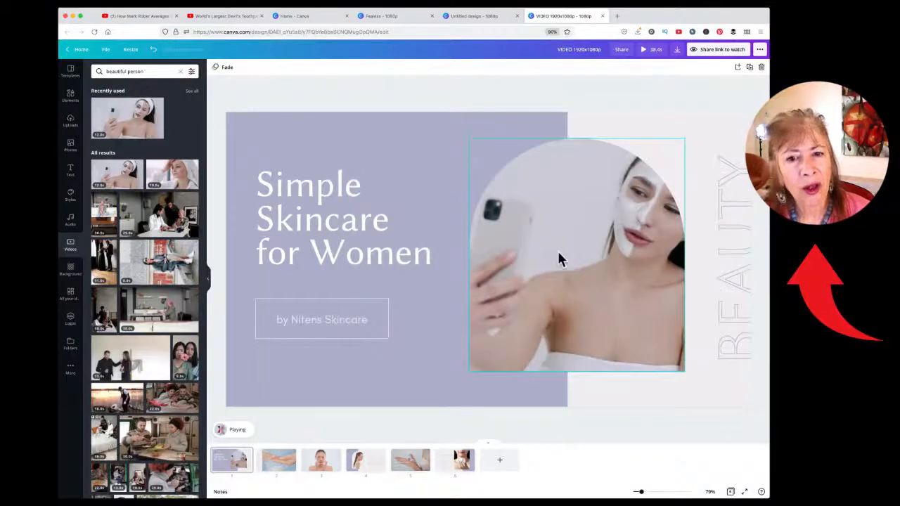
pyautogui.doubleClick(560, 257)
pyautogui.moveTo(617, 256); pyautogui.dragTo(588, 255)
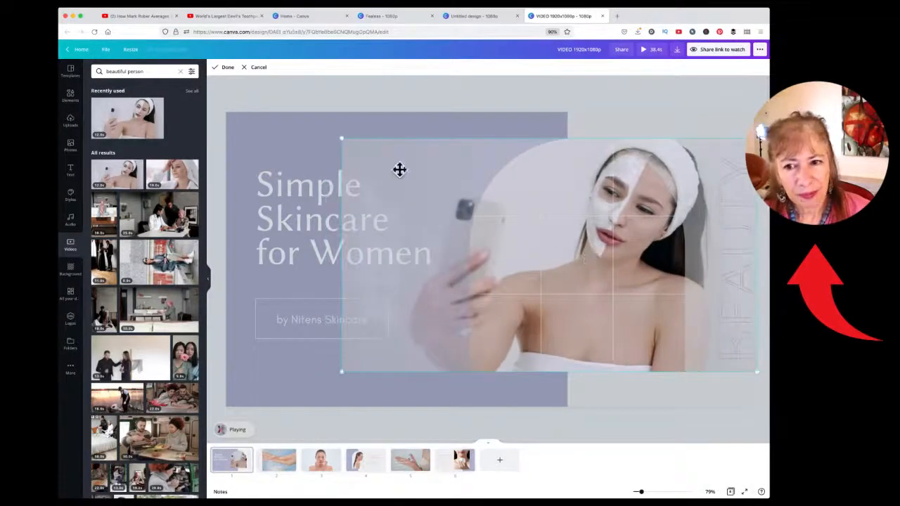
pyautogui.click(522, 105)
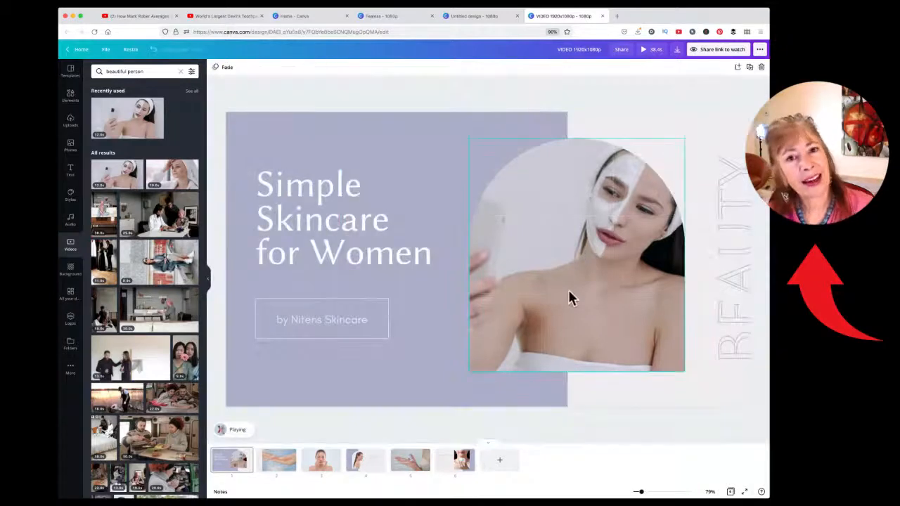
# Replace the arched frame's video with the clip of the woman in a white robe and towel, shifting it left to centre her face
pyautogui.click(173, 175)
pyautogui.moveTo(429, 209); pyautogui.dragTo(589, 241)
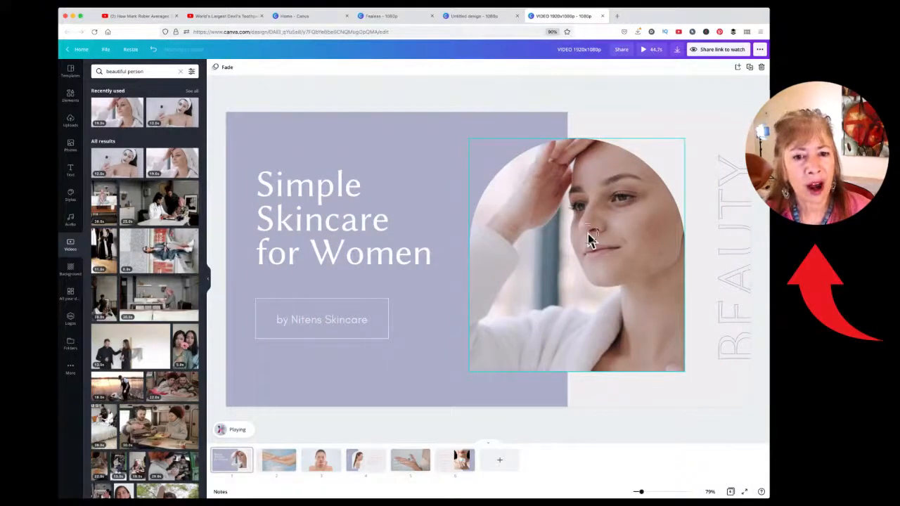
pyautogui.doubleClick(589, 240)
pyautogui.moveTo(546, 212); pyautogui.dragTo(475, 220)
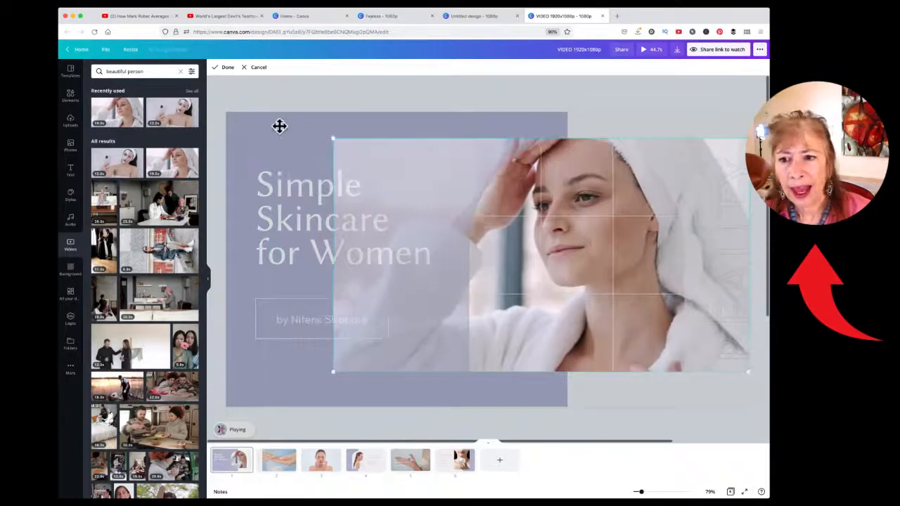
pyautogui.click(269, 134)
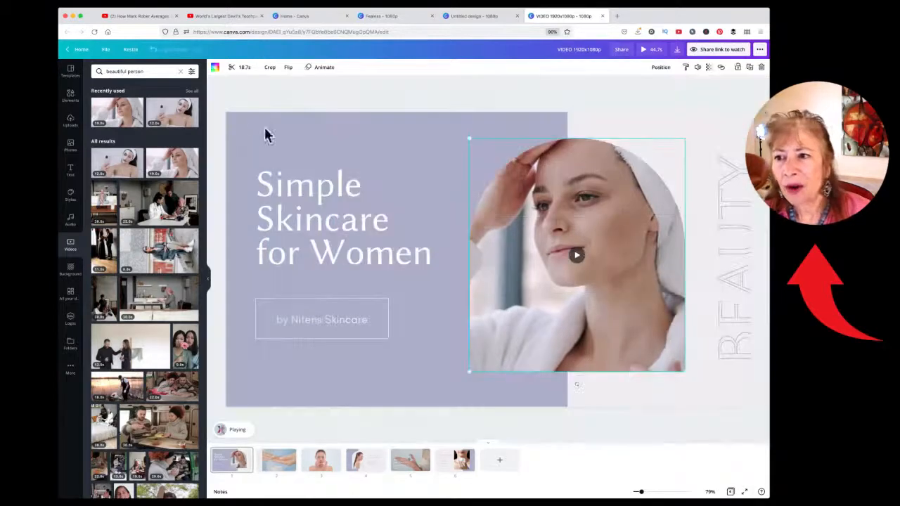
# Browse the frame elements, add the four-lobed frame to page 1 and place it partly over the title and arched frame
pyautogui.click(69, 97)
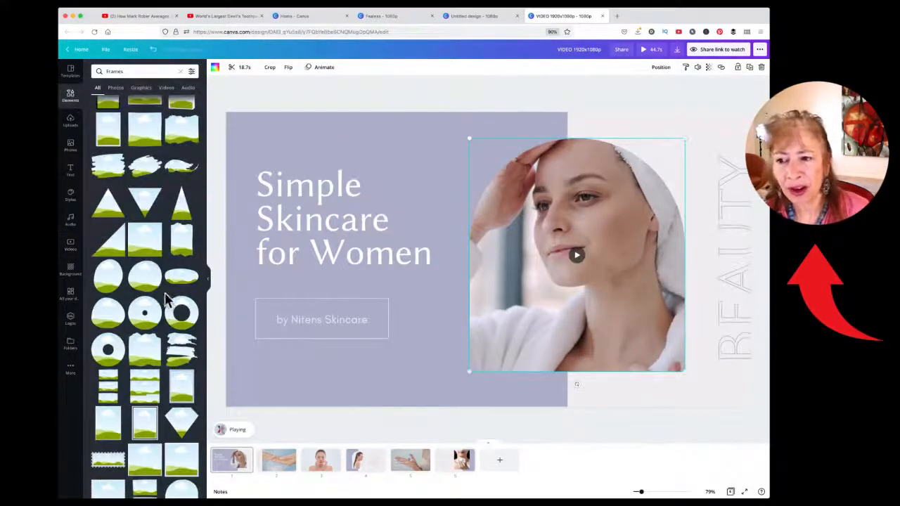
pyautogui.scroll(-3, 167, 298)
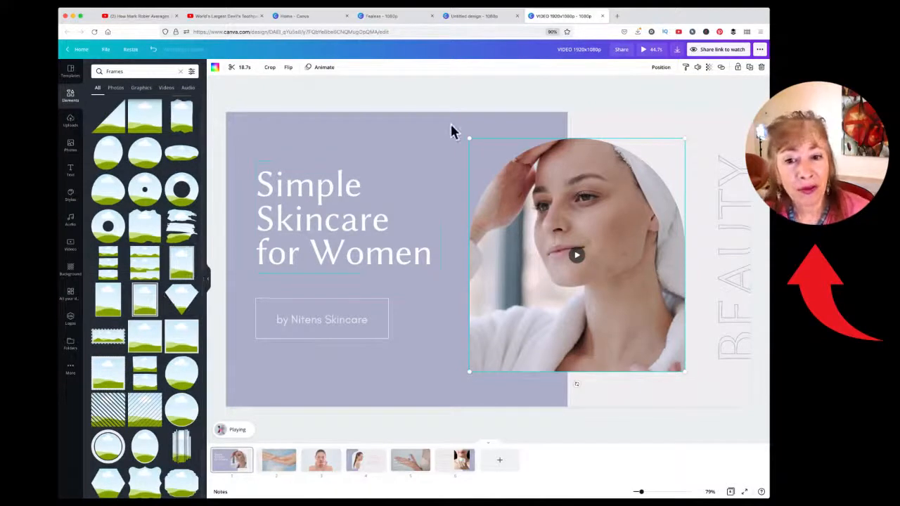
pyautogui.click(446, 137)
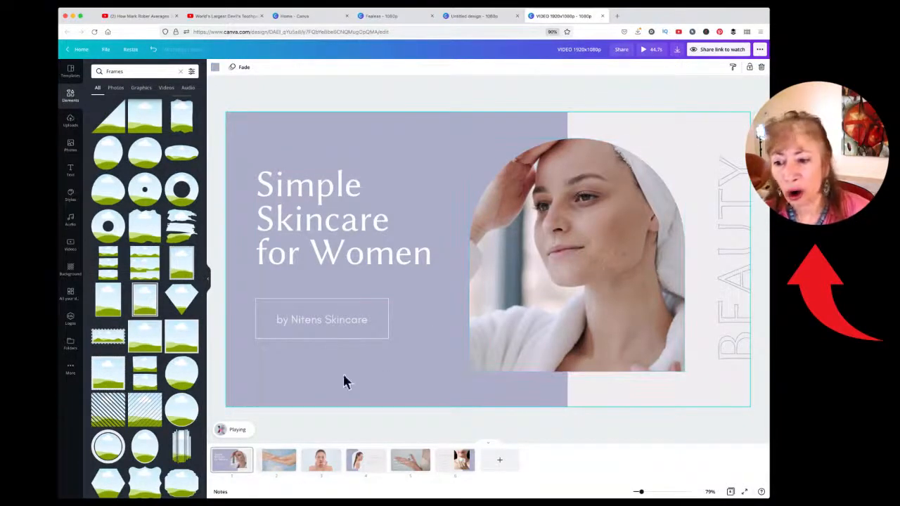
pyautogui.scroll(-5, 176, 390)
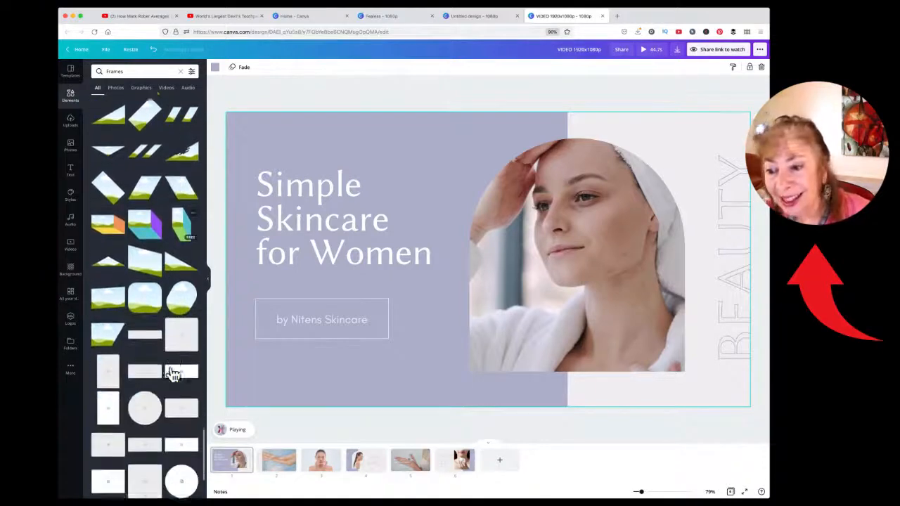
pyautogui.scroll(-15, 173, 374)
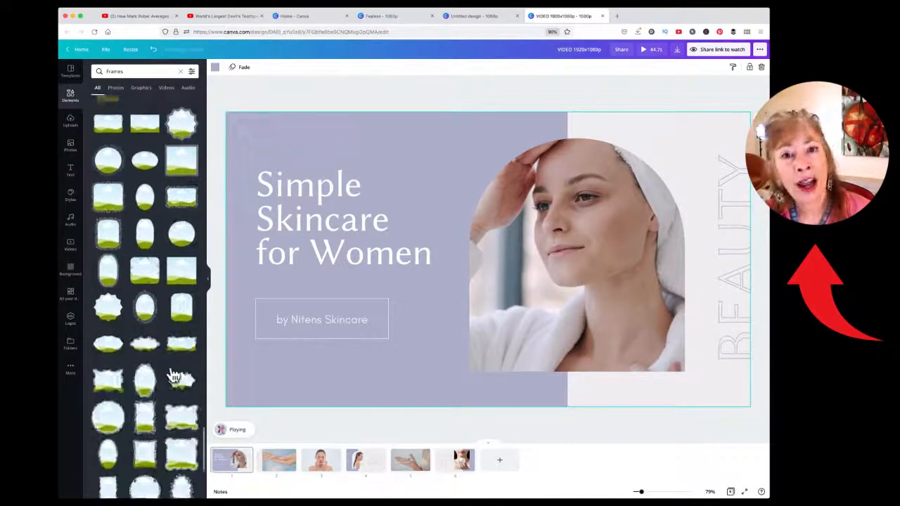
pyautogui.scroll(-1, 173, 375)
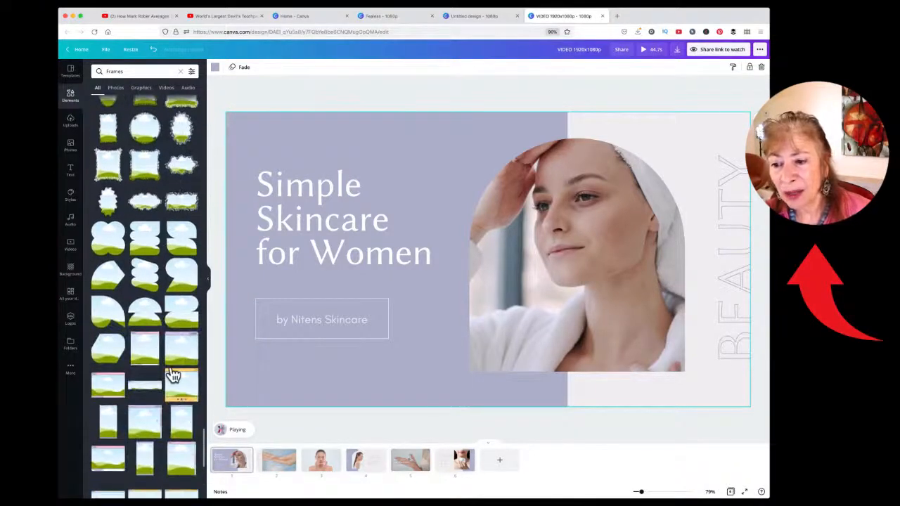
pyautogui.click(106, 241)
pyautogui.moveTo(528, 229); pyautogui.dragTo(487, 155)
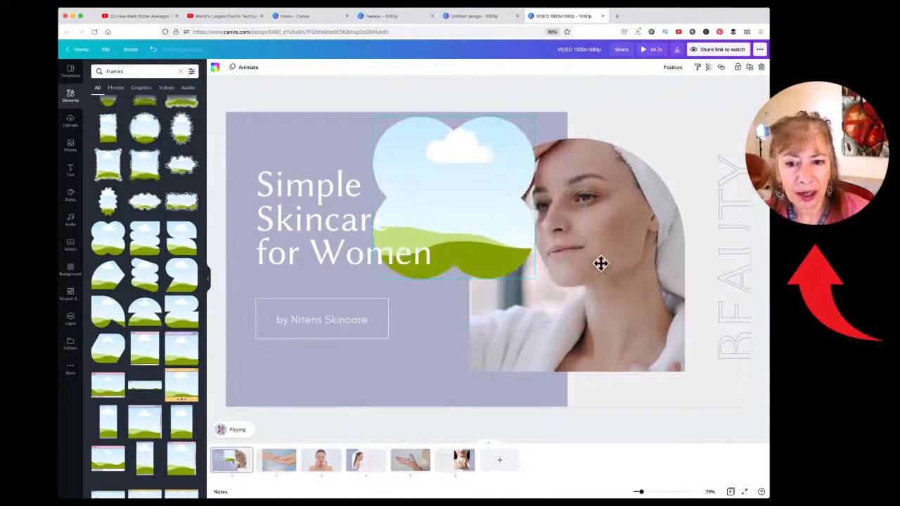
# Detach the towel woman's video from the arched frame and drop it into the four-lobed frame
pyautogui.rightClick(628, 298)
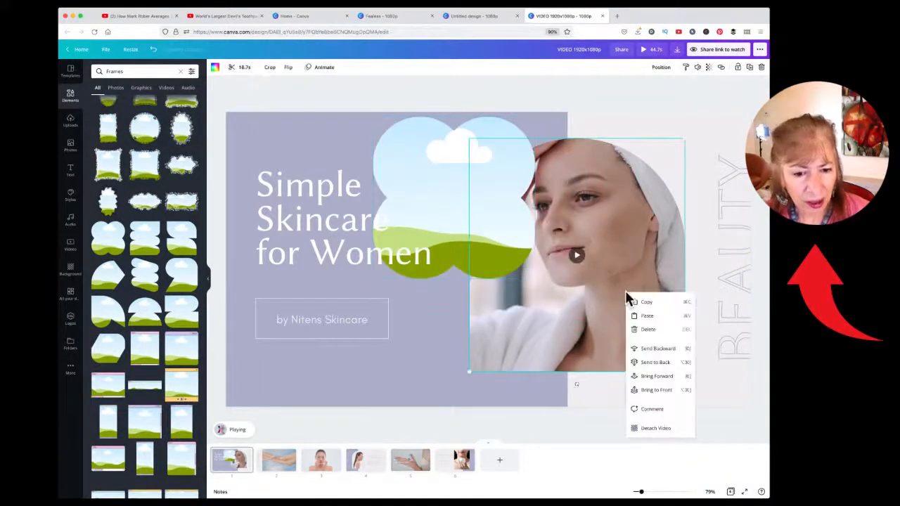
pyautogui.click(660, 429)
pyautogui.moveTo(531, 222); pyautogui.dragTo(481, 177)
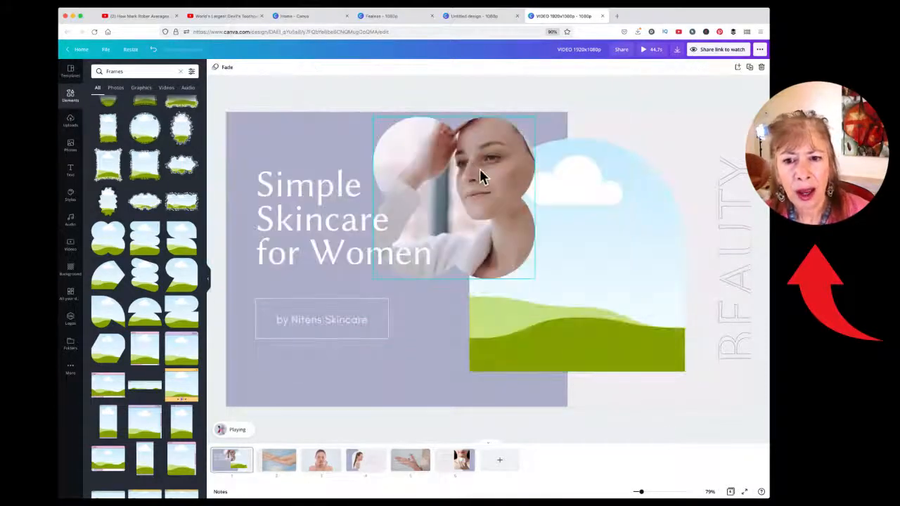
# Shrink the empty arched frame, move it near the page's lower edge, and shift the four-lobed frame right to sit above it
pyautogui.click(620, 178)
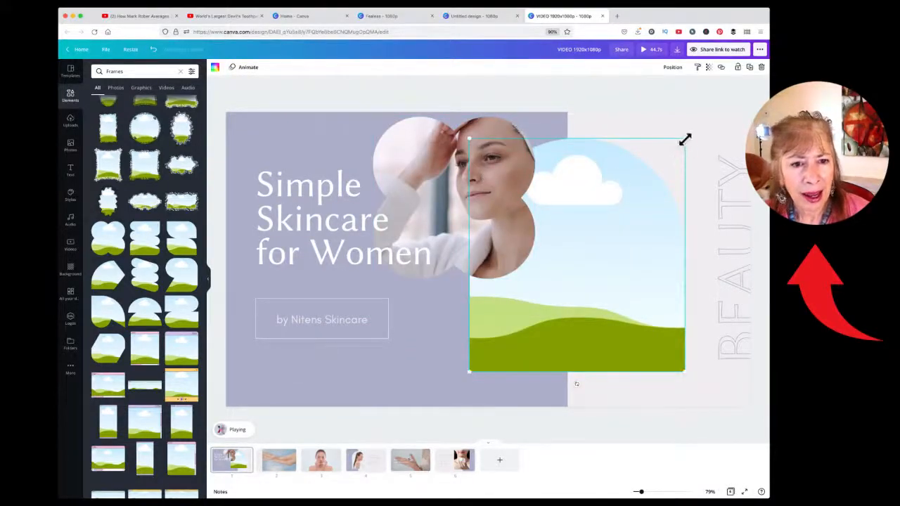
pyautogui.moveTo(685, 139); pyautogui.dragTo(595, 267)
pyautogui.moveTo(510, 310); pyautogui.dragTo(582, 333)
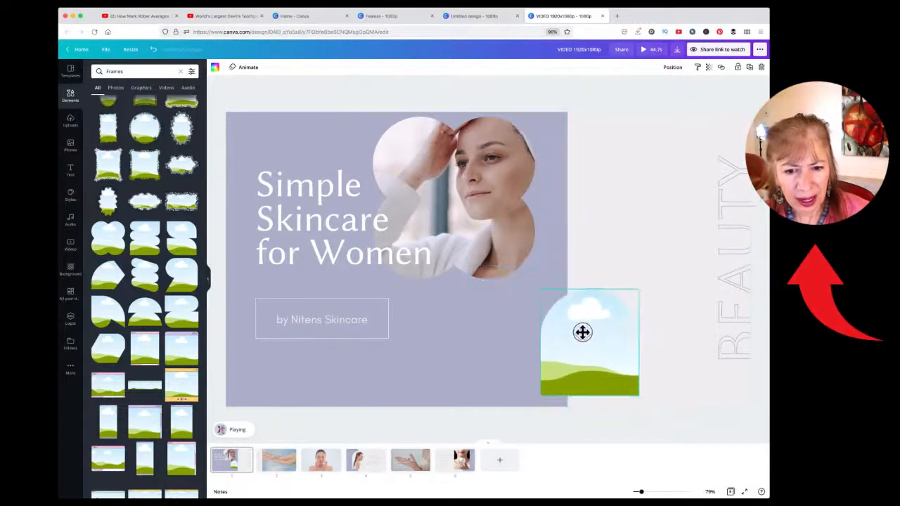
pyautogui.moveTo(473, 176); pyautogui.dragTo(582, 176)
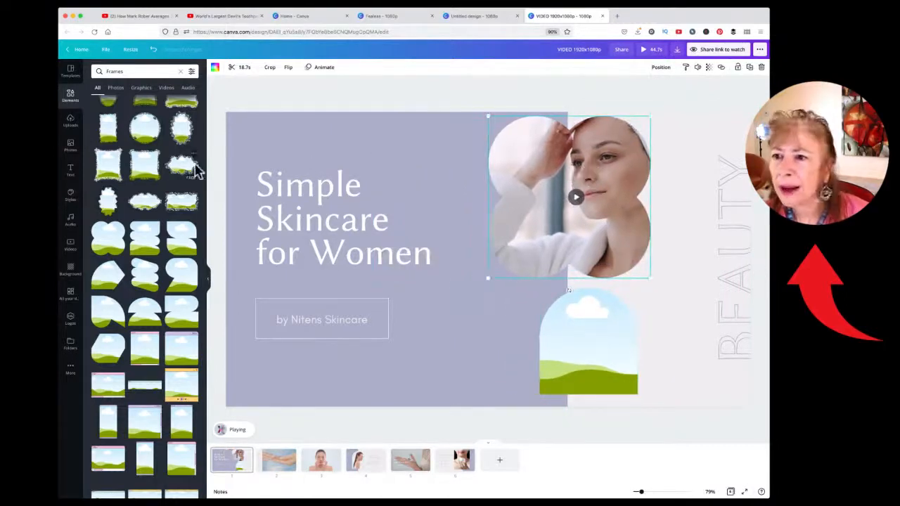
# Fill the small arched frame with the face-mask selfie clip and enlarge the frame slightly down to the page's lower edge
pyautogui.click(72, 246)
pyautogui.moveTo(109, 165); pyautogui.dragTo(566, 329)
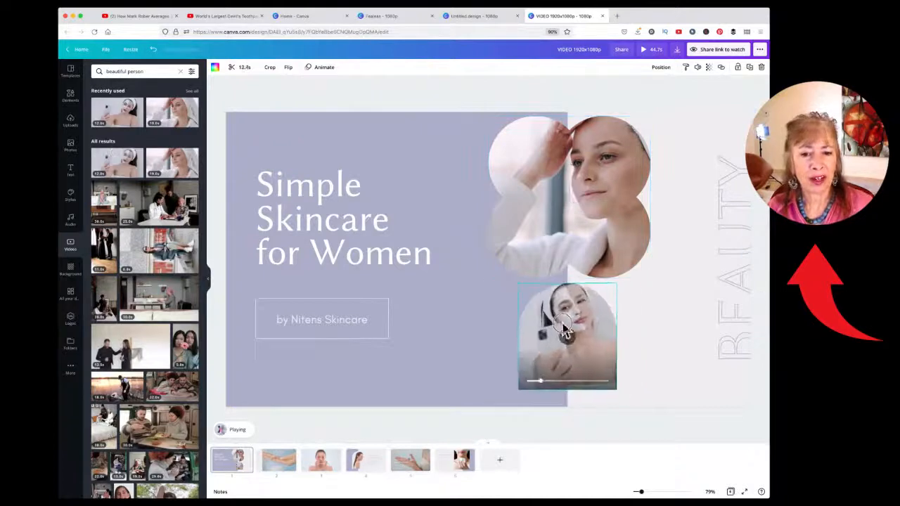
pyautogui.moveTo(615, 390); pyautogui.dragTo(633, 406)
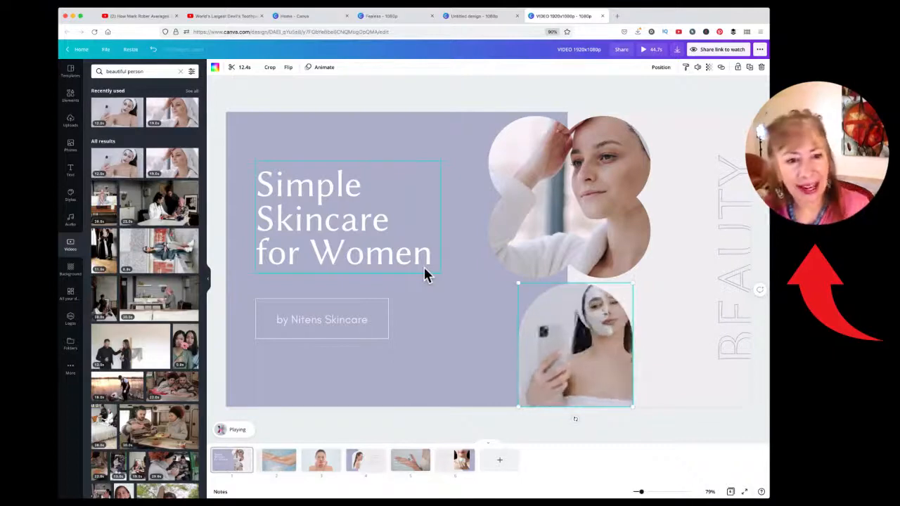
# Move the vertical "BEAUTY" text left beside the framed videos and extend its text box slightly upward
pyautogui.moveTo(731, 214); pyautogui.dragTo(686, 189)
pyautogui.doubleClick(686, 190)
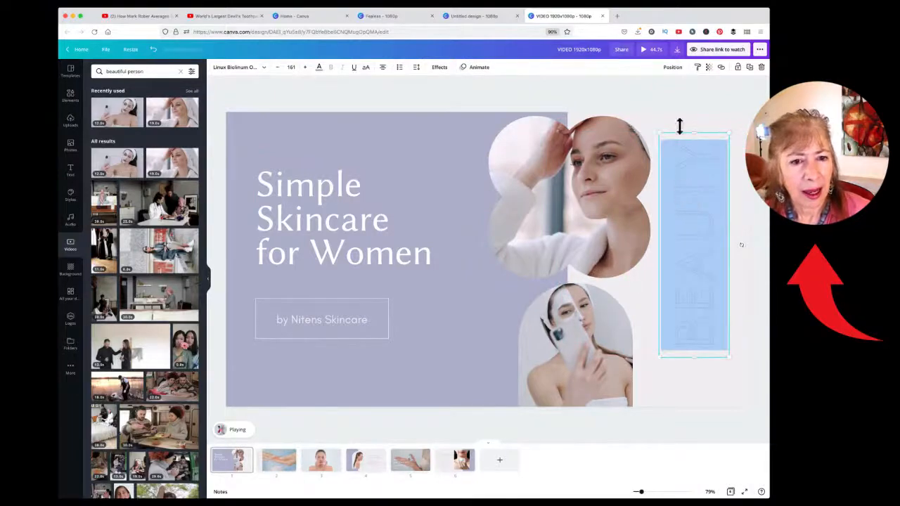
pyautogui.click(684, 183)
pyautogui.moveTo(663, 148); pyautogui.dragTo(703, 349)
pyautogui.moveTo(695, 133)
pyautogui.mouseDown()
pyautogui.moveTo(691, 102)
pyautogui.moveTo(695, 175)
pyautogui.moveTo(692, 125)
pyautogui.mouseUp()
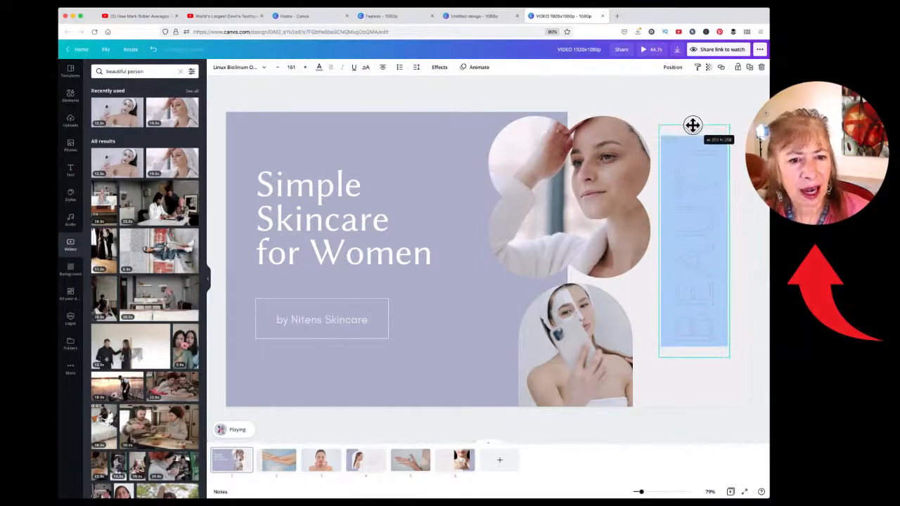
pyautogui.click(678, 210)
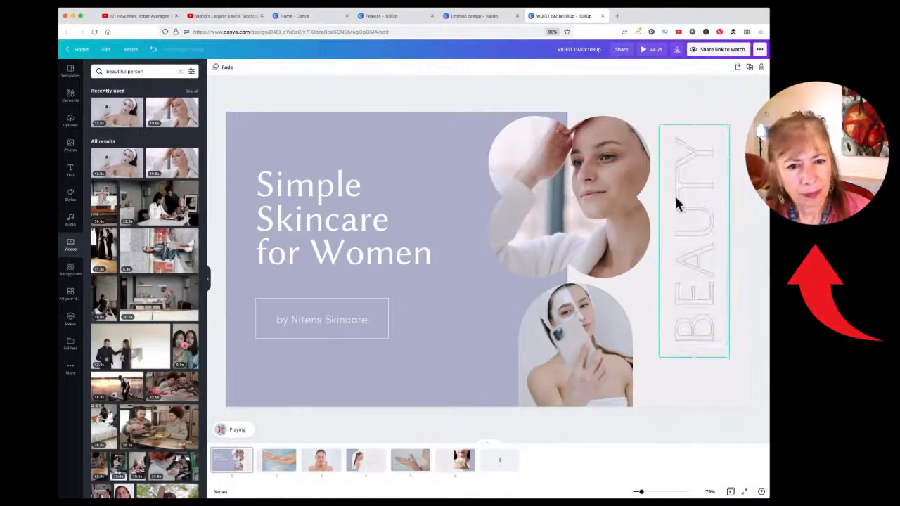
# Move the vertical "BEAUTY" text further left so it overlaps both framed videos, and try rotating it
pyautogui.moveTo(680, 225); pyautogui.dragTo(632, 225)
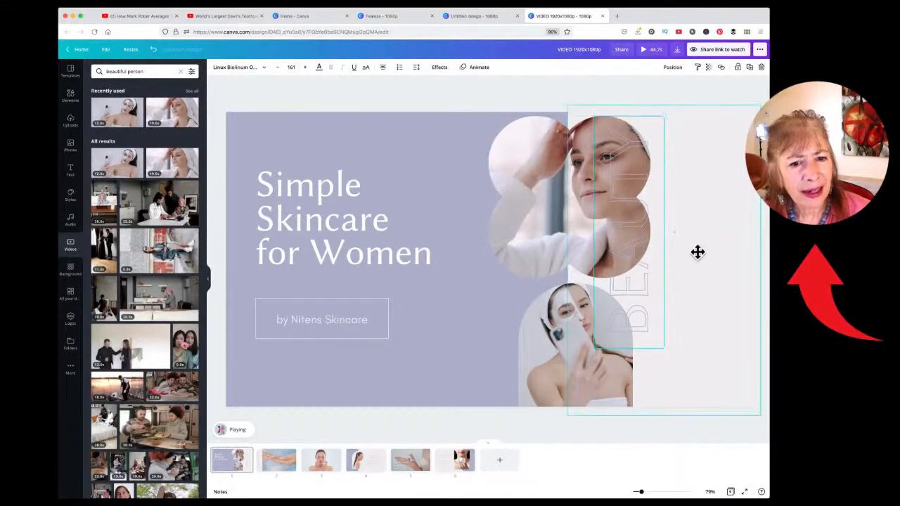
pyautogui.click(685, 238)
pyautogui.click(691, 2)
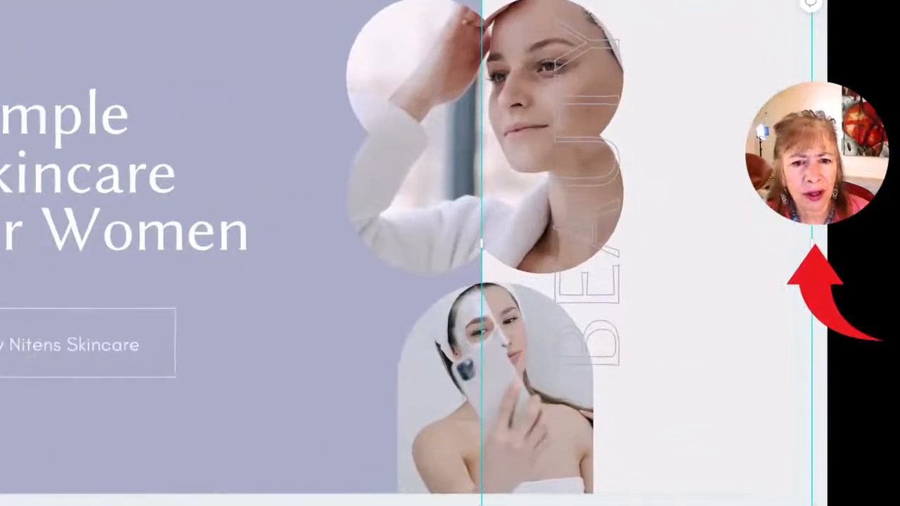
pyautogui.click(585, 192)
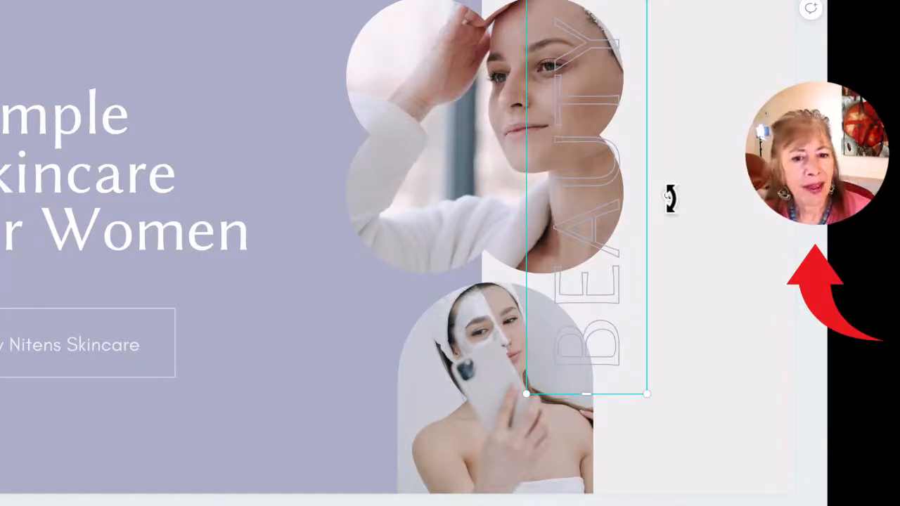
pyautogui.moveTo(670, 199); pyautogui.dragTo(706, 183)
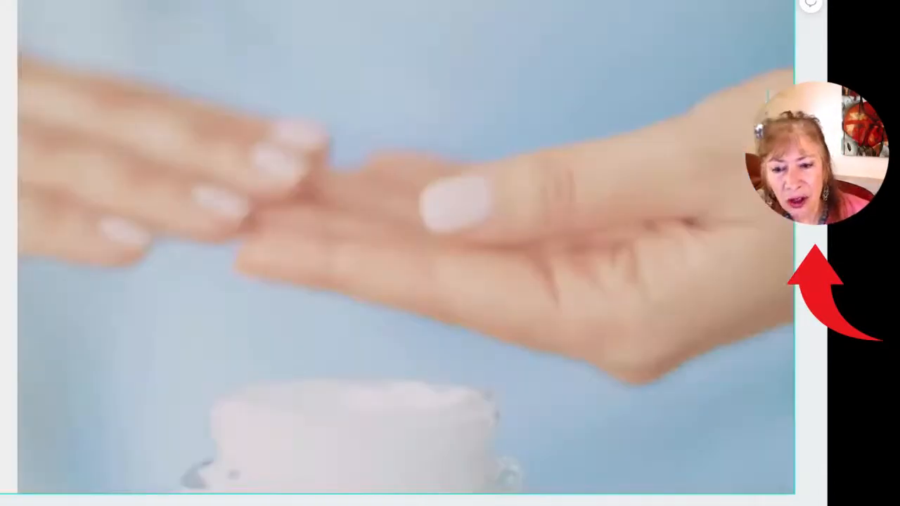
# Nudge the hands video on page 2 slightly left and down, and check its available options for replacing the background
pyautogui.click(518, 159)
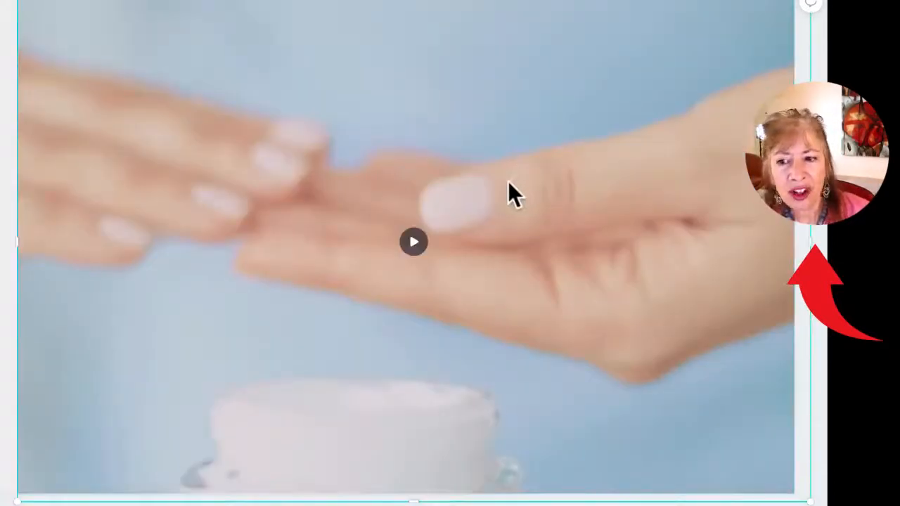
pyautogui.rightClick(509, 181)
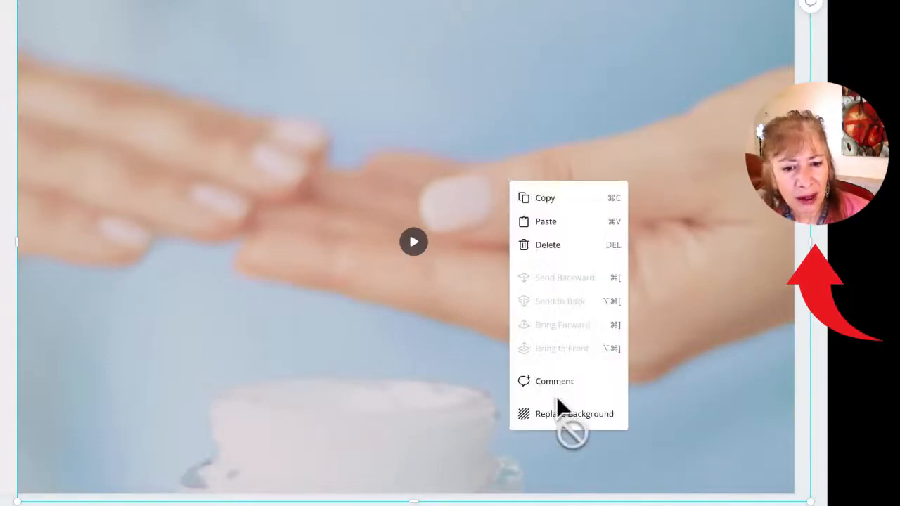
pyautogui.click(361, 60)
pyautogui.moveTo(363, 67)
pyautogui.mouseDown()
pyautogui.moveTo(142, 68)
pyautogui.moveTo(432, 78)
pyautogui.moveTo(337, 81)
pyautogui.moveTo(372, 85)
pyautogui.moveTo(364, 82)
pyautogui.mouseUp()
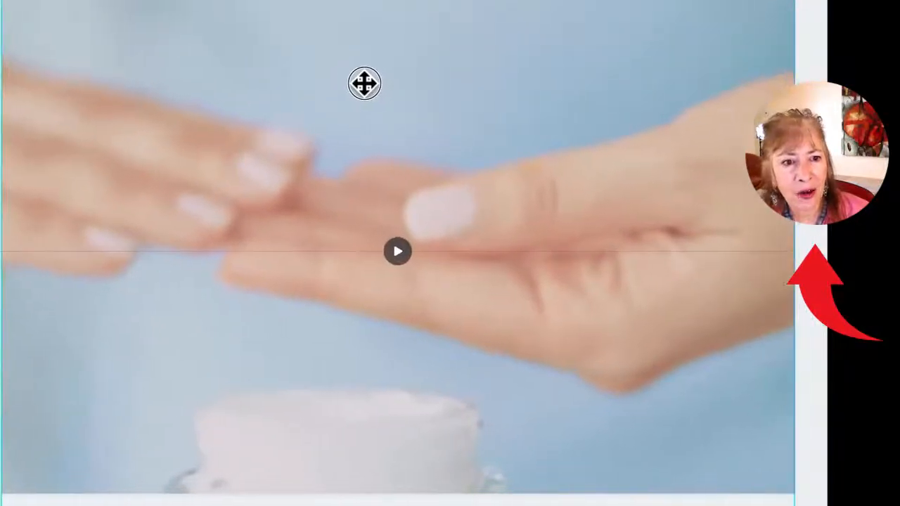
pyautogui.rightClick(432, 76)
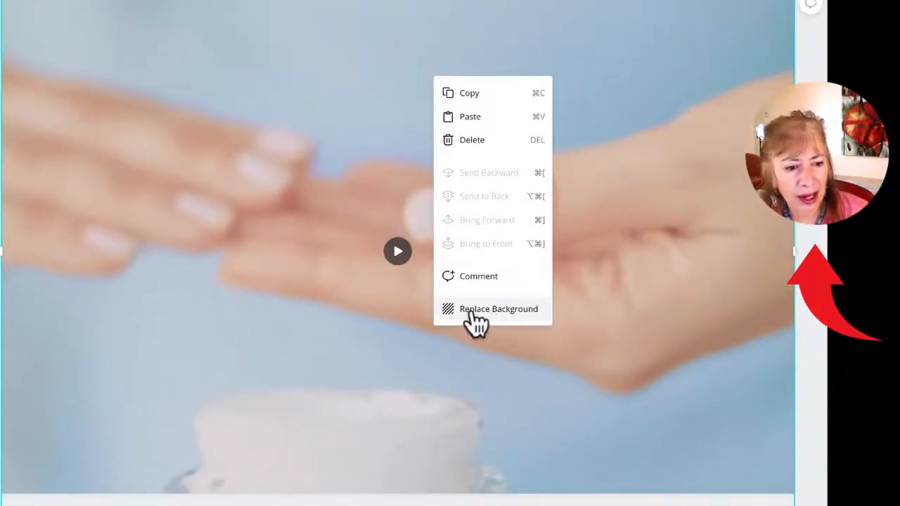
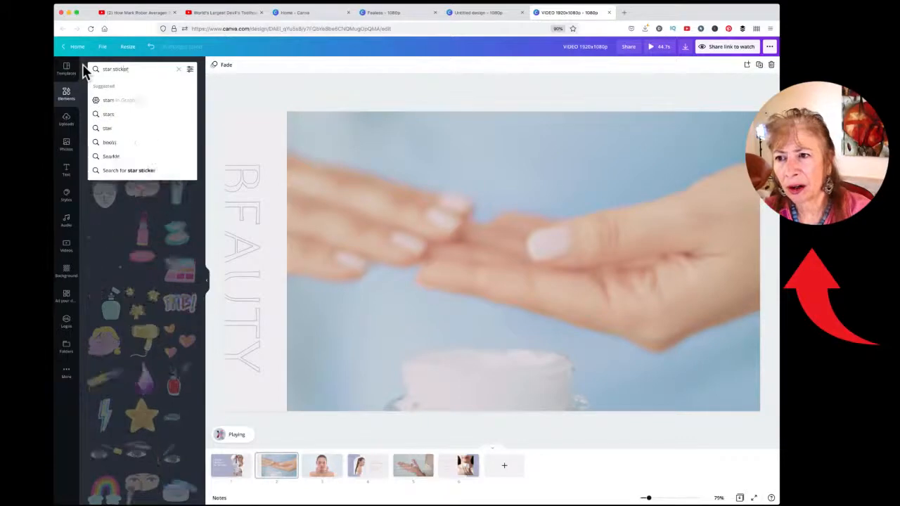
# Search the elements for "star sticker", limit the results to graphics, and add the white sparkles sticker to page 2
pyautogui.press('Return')
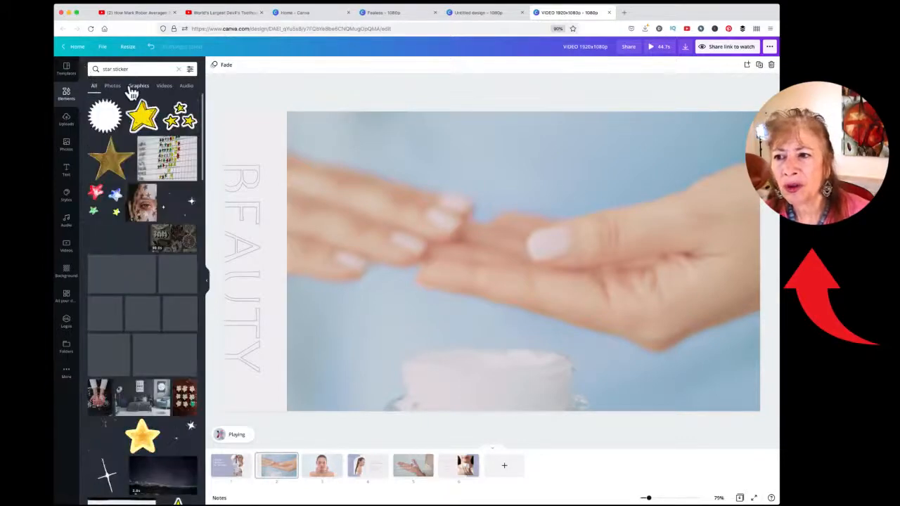
pyautogui.click(131, 88)
pyautogui.scroll(-5, 179, 281)
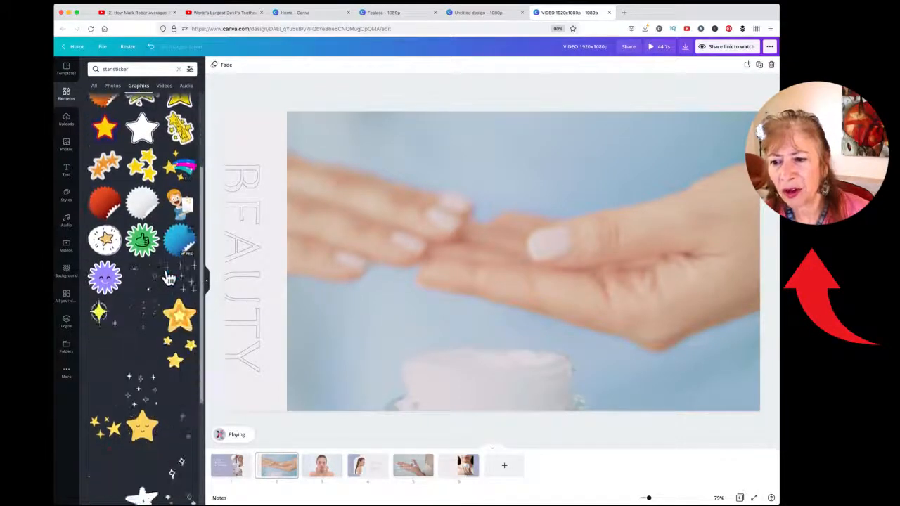
pyautogui.click(177, 281)
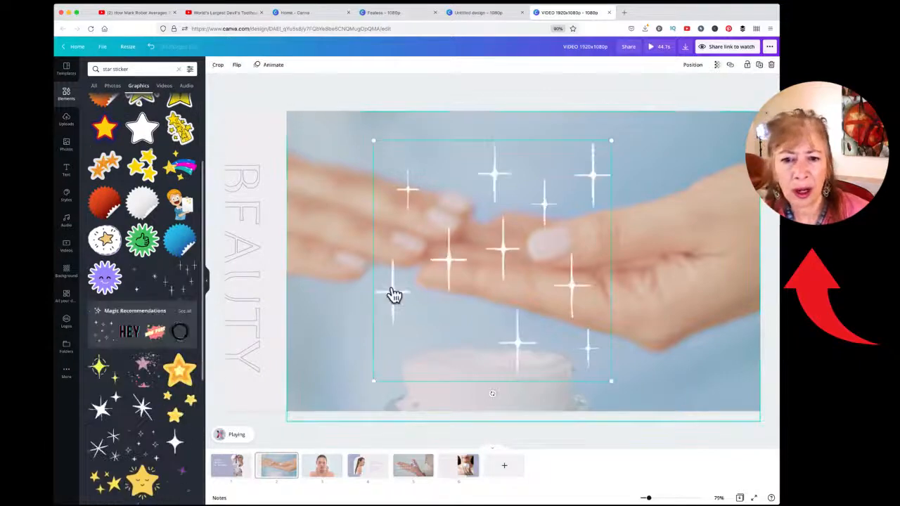
# Move the white sparkles sticker to the upper-left part of the hands video and make it more transparent
pyautogui.moveTo(455, 284); pyautogui.dragTo(375, 260)
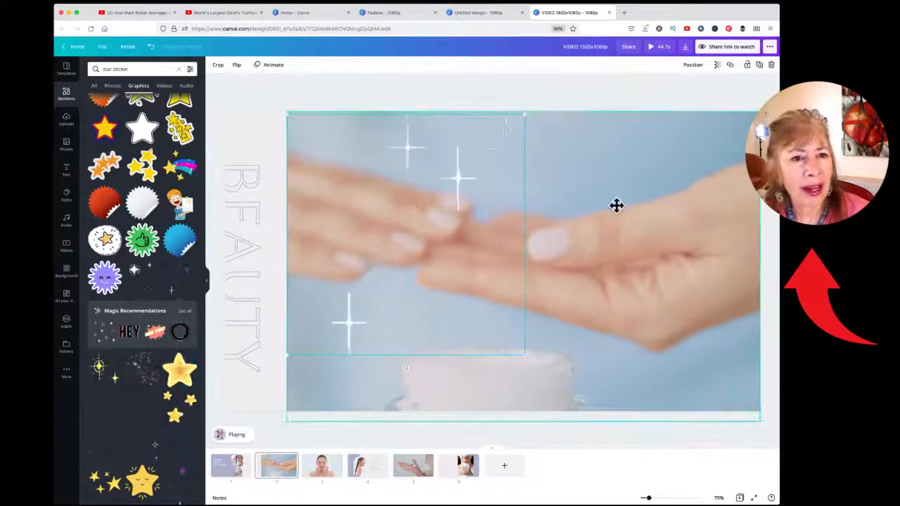
pyautogui.click(717, 65)
pyautogui.moveTo(691, 88); pyautogui.dragTo(660, 88)
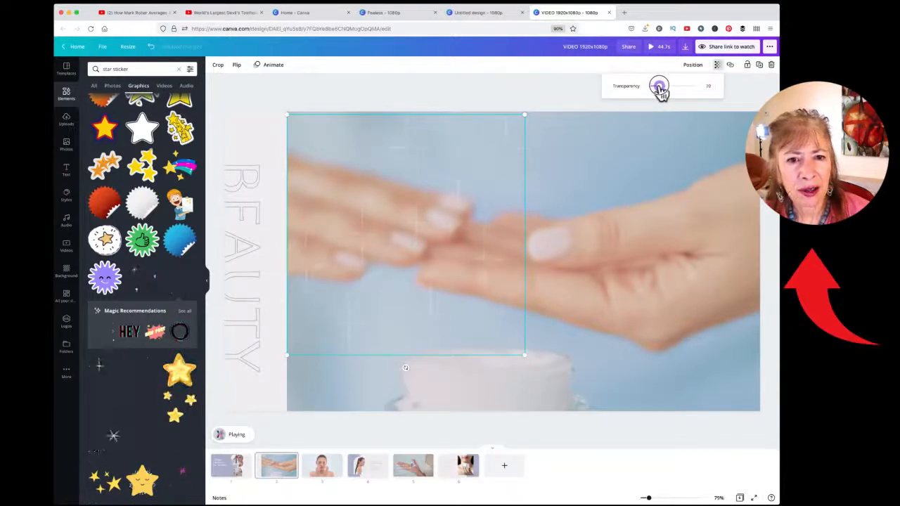
pyautogui.click(481, 85)
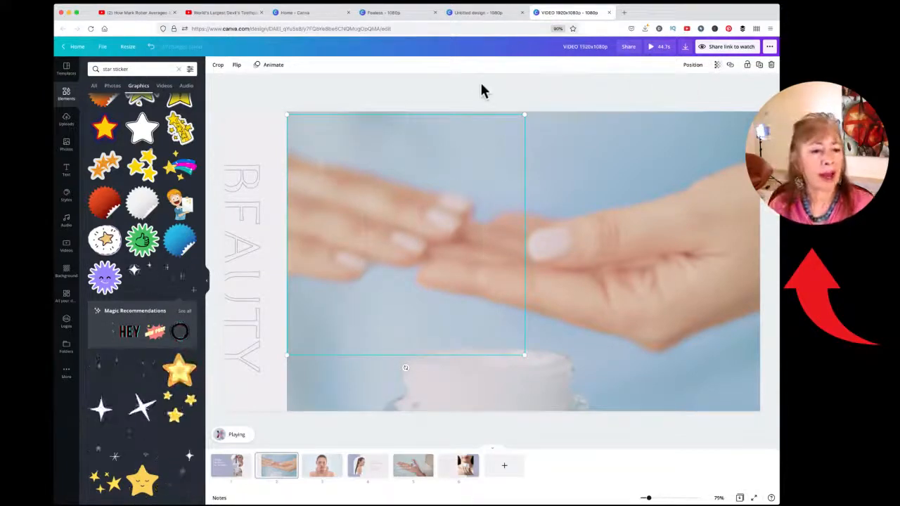
pyautogui.click(724, 1)
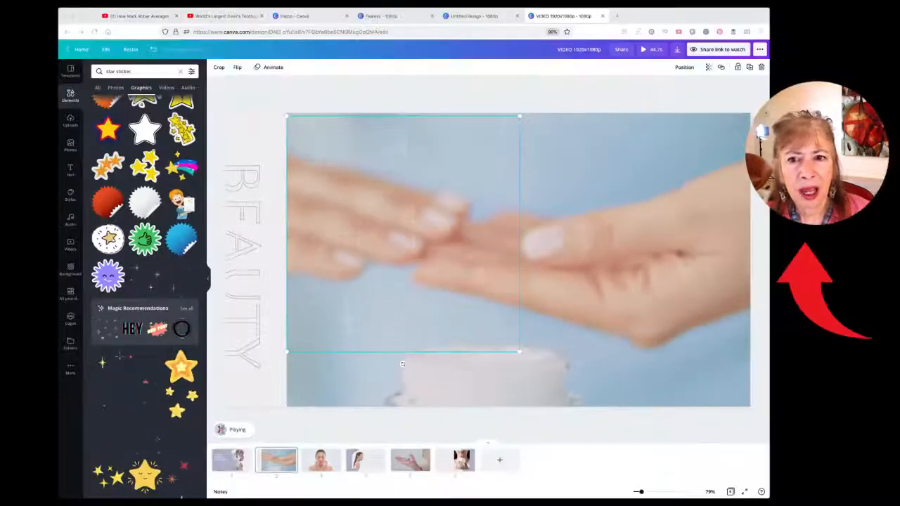
# Open page 3 and check the options available for its background face video
pyautogui.click(318, 465)
pyautogui.rightClick(497, 314)
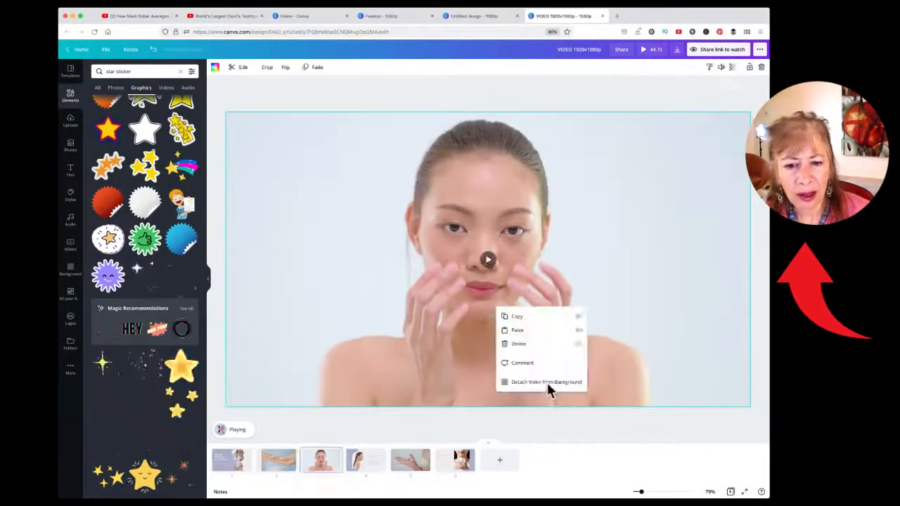
pyautogui.click(415, 362)
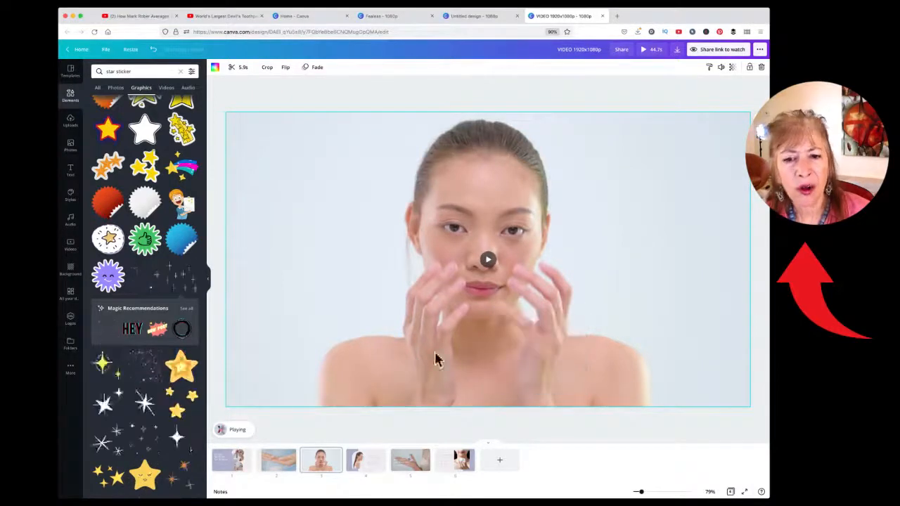
# Detach the woman's video from its arch frame on page 4, and place it back in the frame
pyautogui.click(371, 471)
pyautogui.click(373, 264)
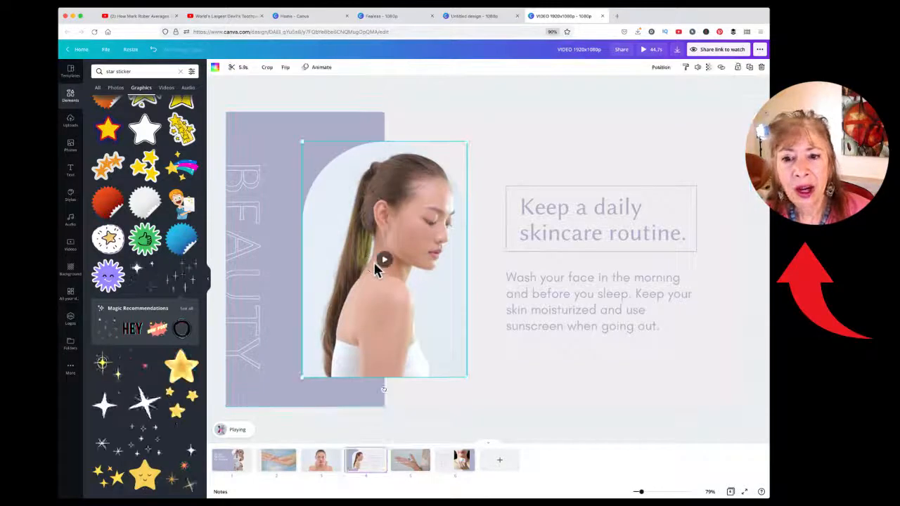
pyautogui.rightClick(377, 275)
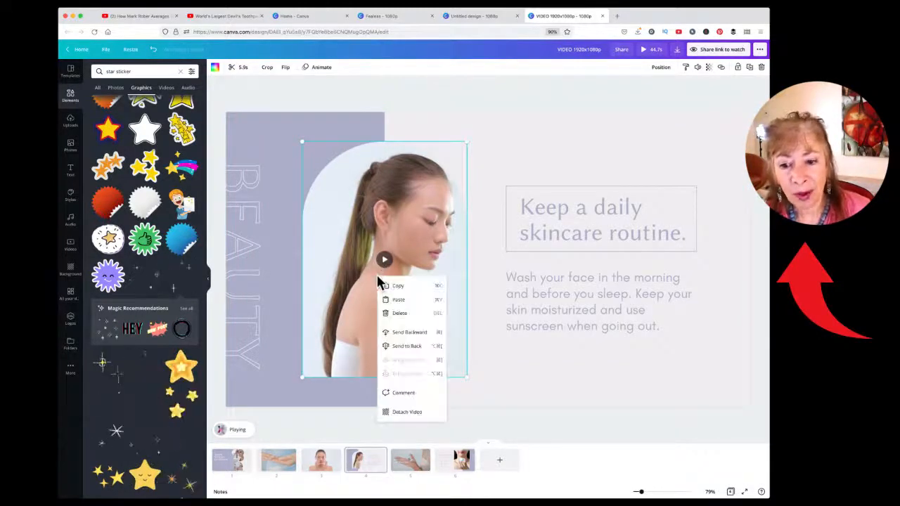
pyautogui.click(407, 413)
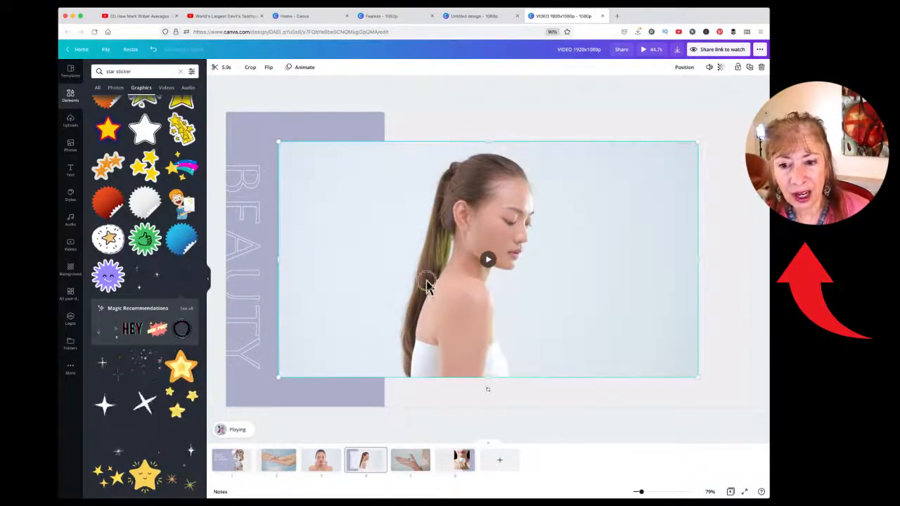
pyautogui.moveTo(426, 284); pyautogui.dragTo(394, 261)
# Inspect the "Keep a daily skincare routine." heading and the page background on page 4 for their editing options
pyautogui.click(603, 210)
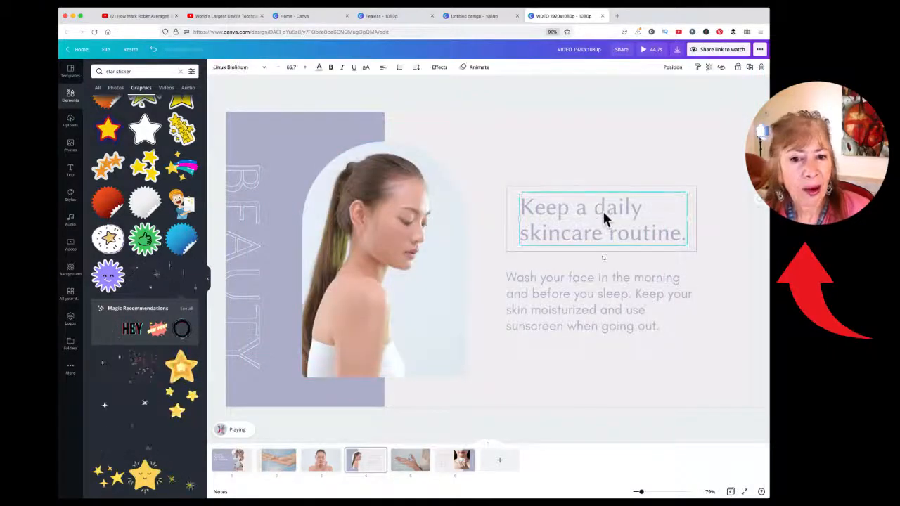
pyautogui.click(603, 185)
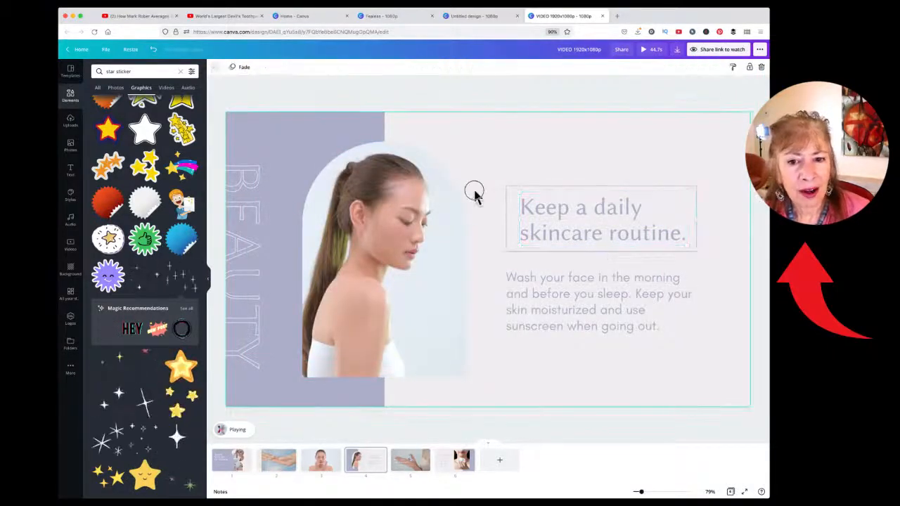
pyautogui.click(563, 202)
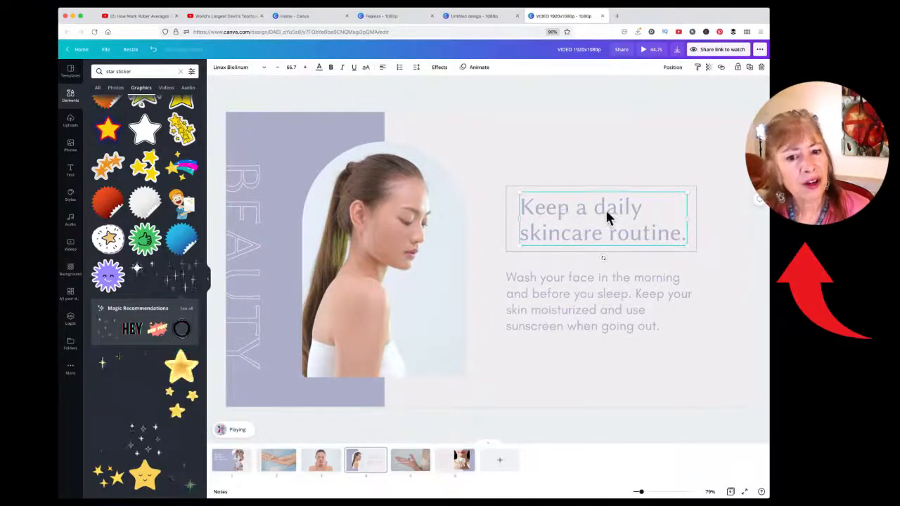
pyautogui.moveTo(608, 218)
pyautogui.mouseDown()
pyautogui.moveTo(520, 197)
pyautogui.moveTo(616, 206)
pyautogui.moveTo(597, 209)
pyautogui.moveTo(606, 207)
pyautogui.mouseUp()
pyautogui.click(592, 189)
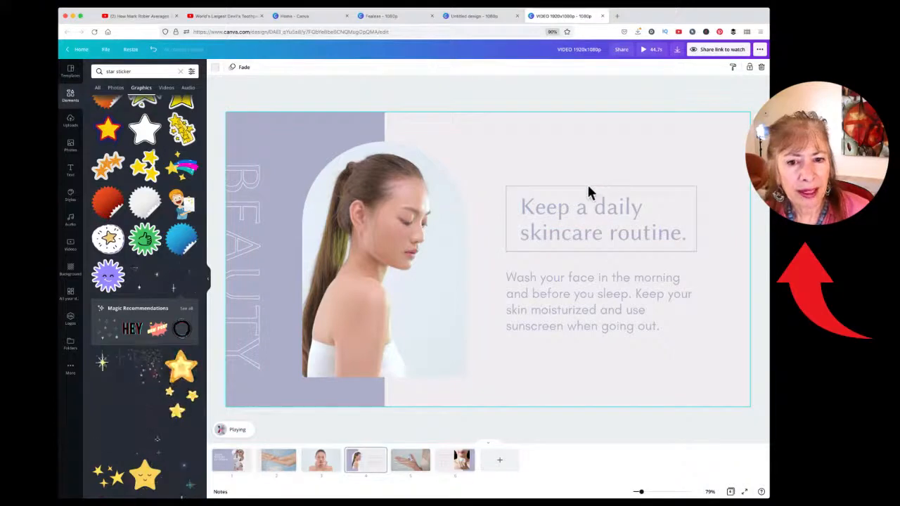
pyautogui.rightClick(594, 169)
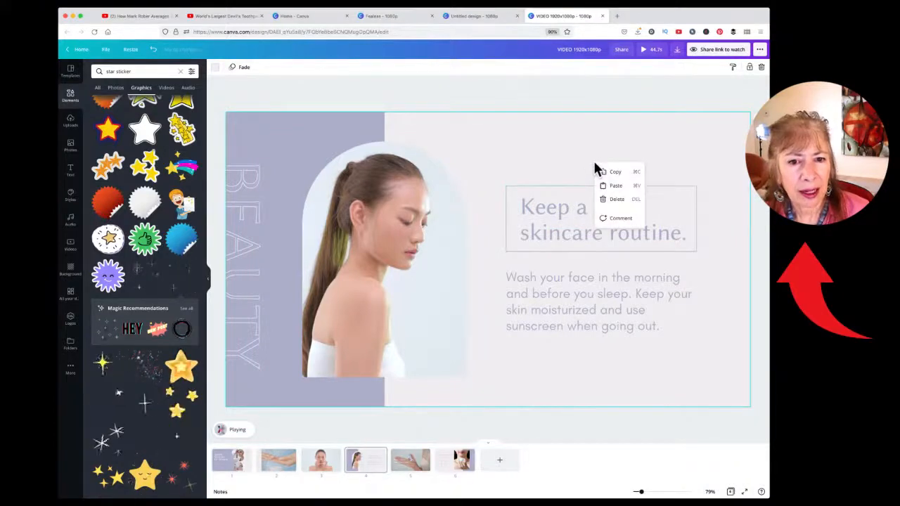
pyautogui.click(511, 167)
pyautogui.click(408, 105)
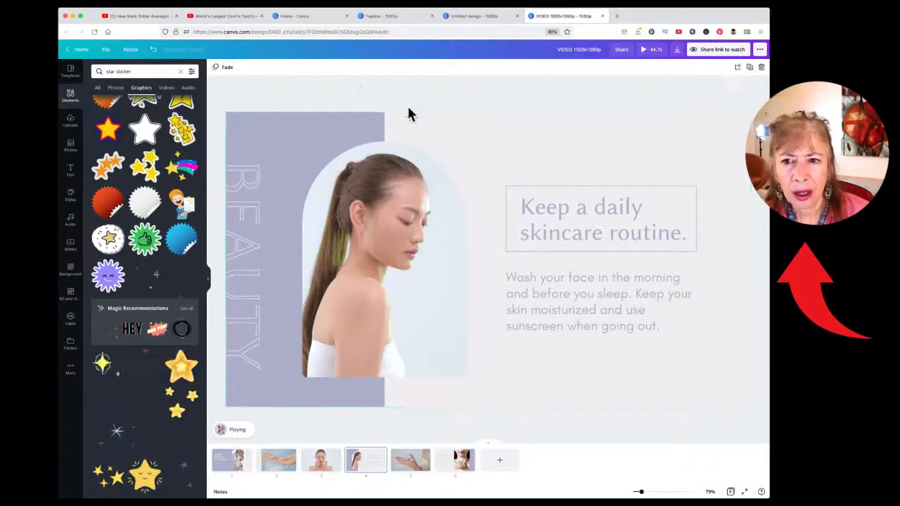
# Shift the rectangular border around the page 4 heading slightly left, try yellow on it, and color it red
pyautogui.moveTo(618, 183)
pyautogui.mouseDown()
pyautogui.moveTo(567, 184)
pyautogui.moveTo(638, 185)
pyautogui.moveTo(610, 185)
pyautogui.mouseUp()
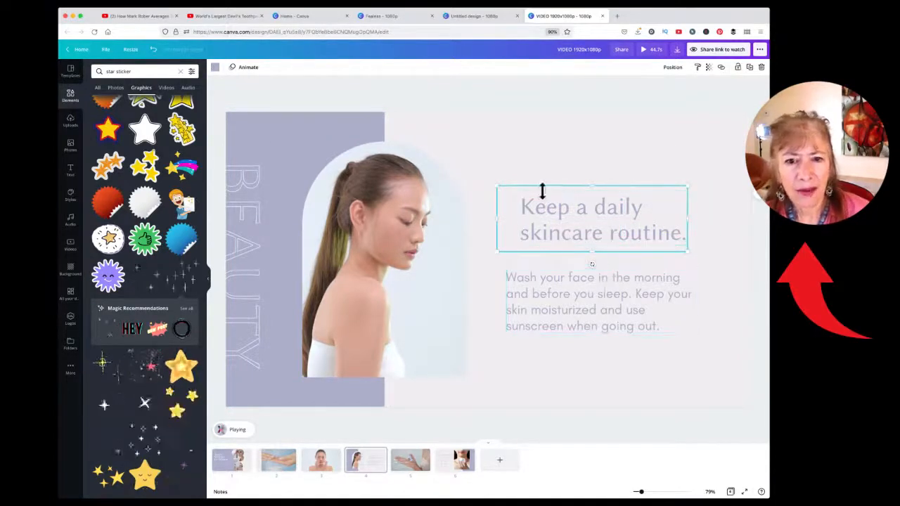
pyautogui.click(215, 69)
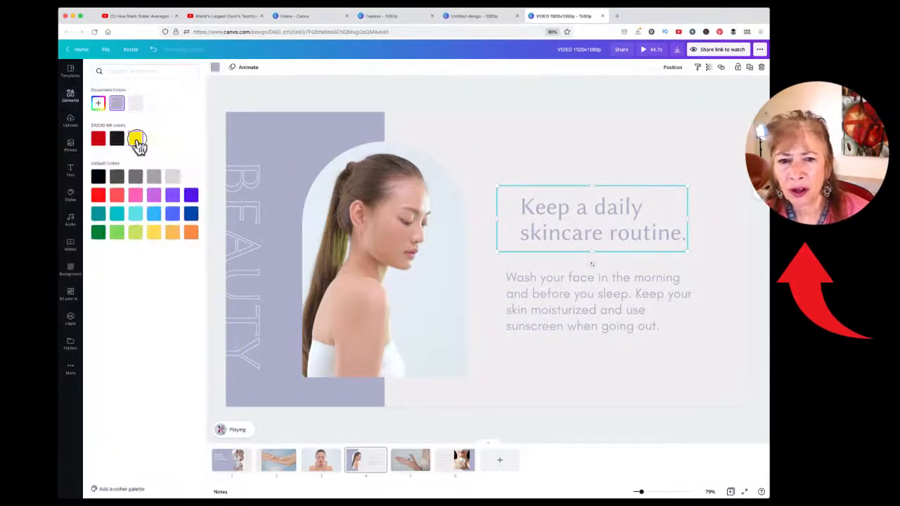
pyautogui.click(136, 141)
pyautogui.click(98, 140)
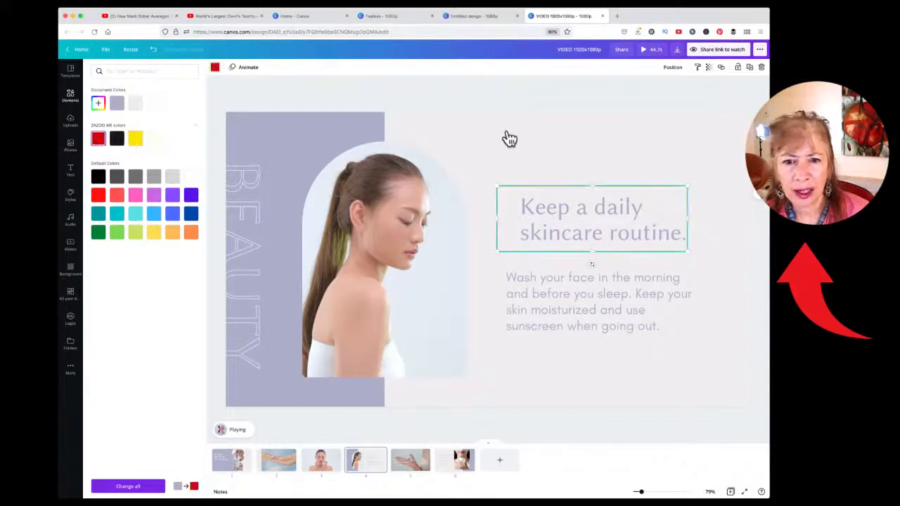
pyautogui.click(509, 138)
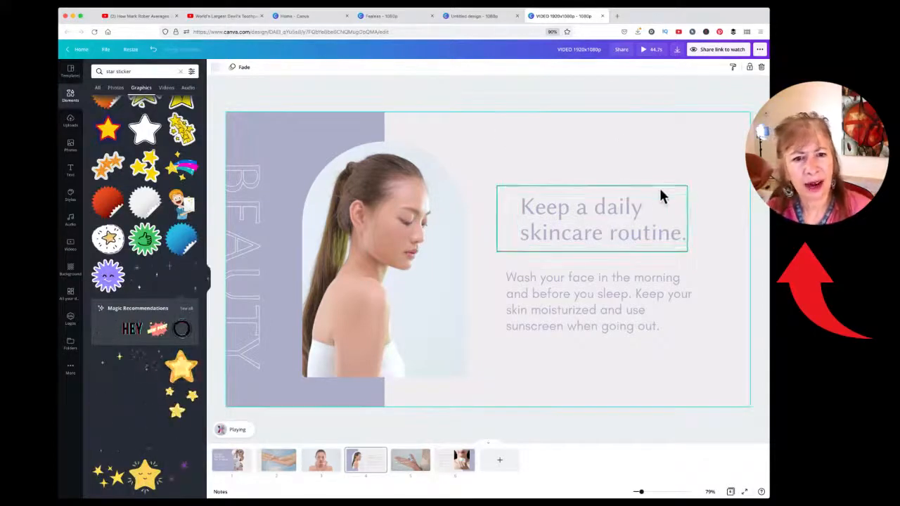
# Nudge the "Keep a daily skincare routine." text slightly left inside its red border
pyautogui.click(591, 190)
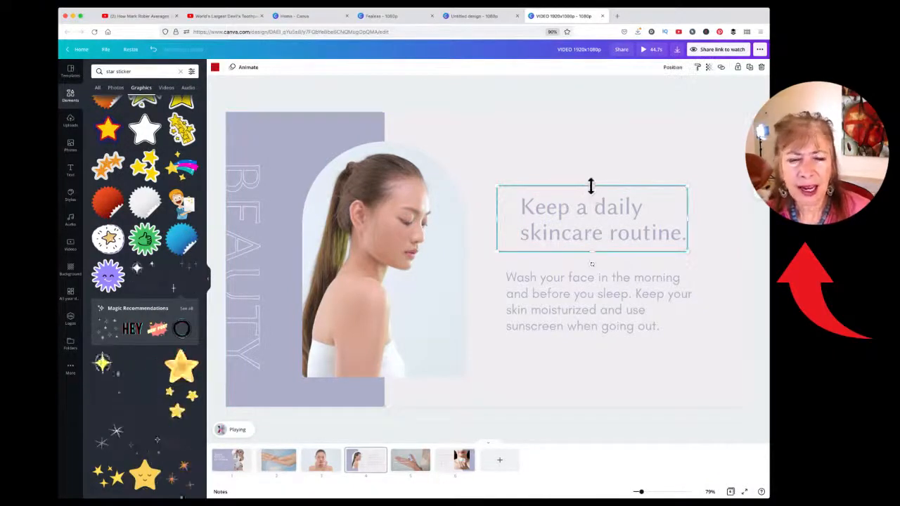
pyautogui.click(552, 209)
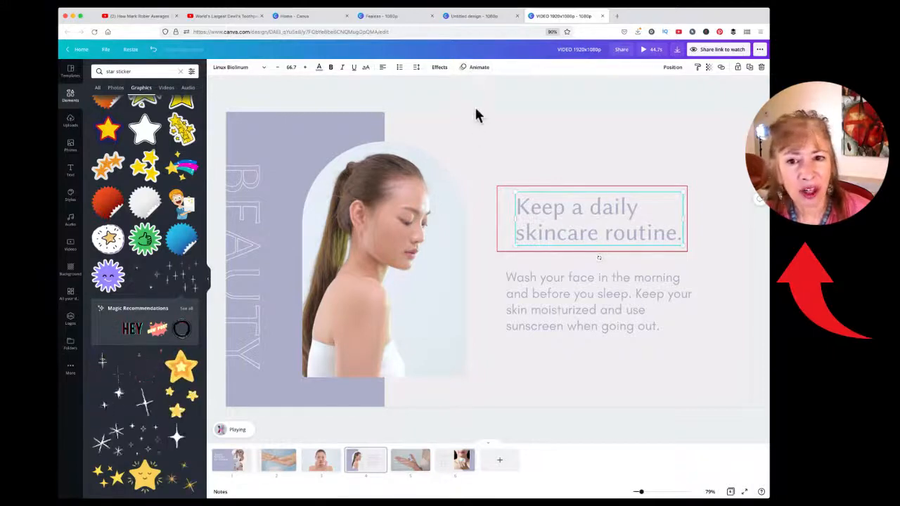
pyautogui.click(569, 112)
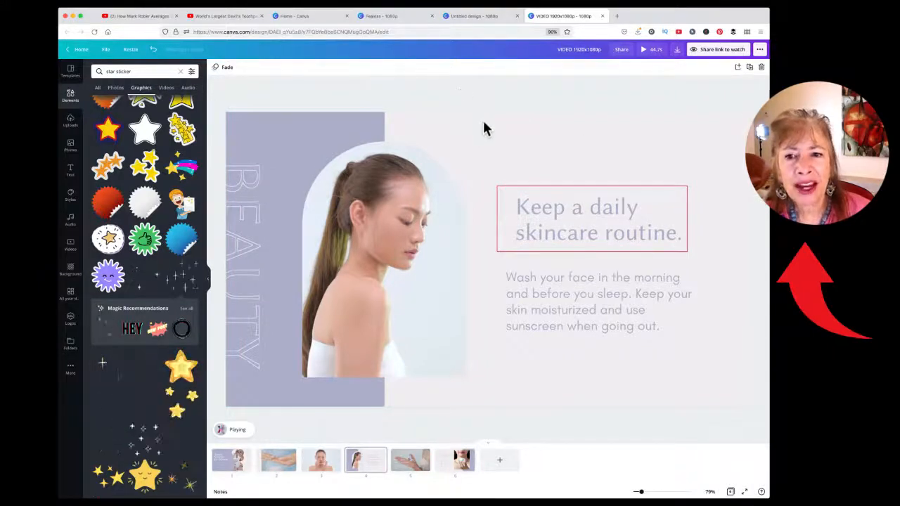
# Preview the Pan, Rise and Drift page animations on page 4, and apply Tumble to the page
pyautogui.click(490, 138)
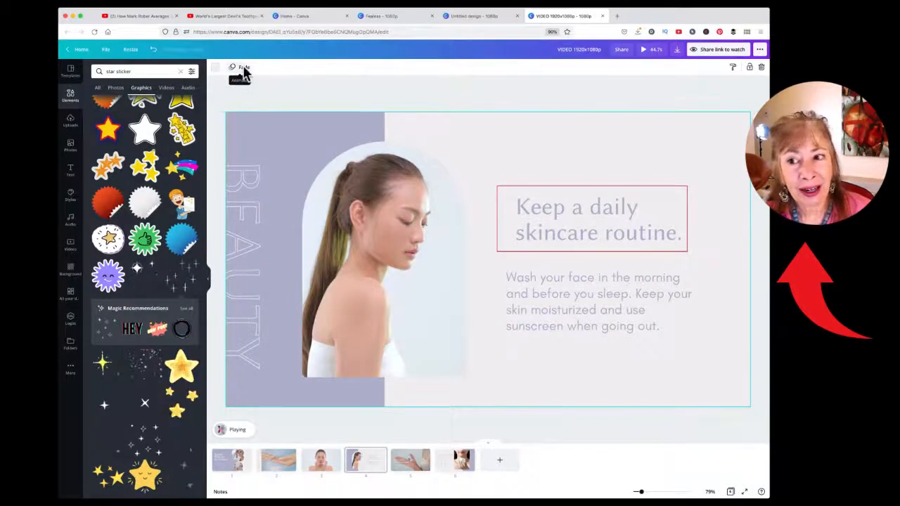
pyautogui.click(244, 73)
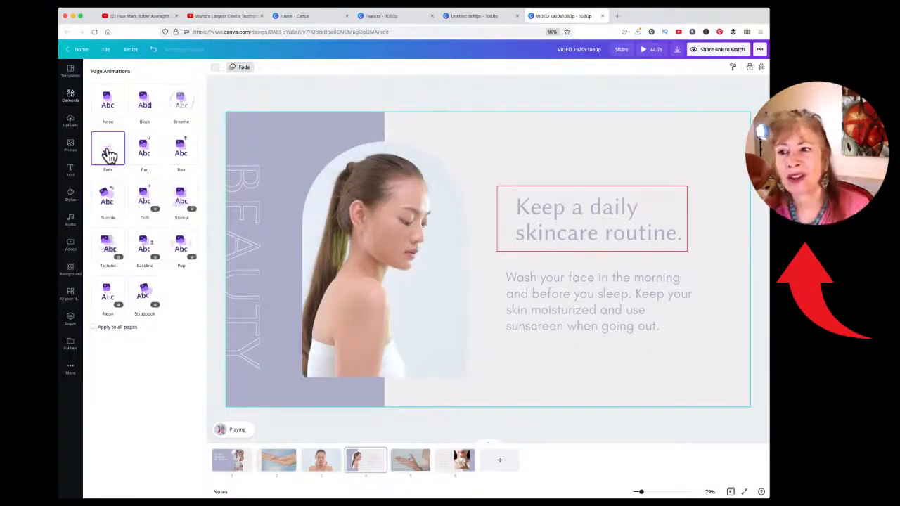
pyautogui.click(145, 151)
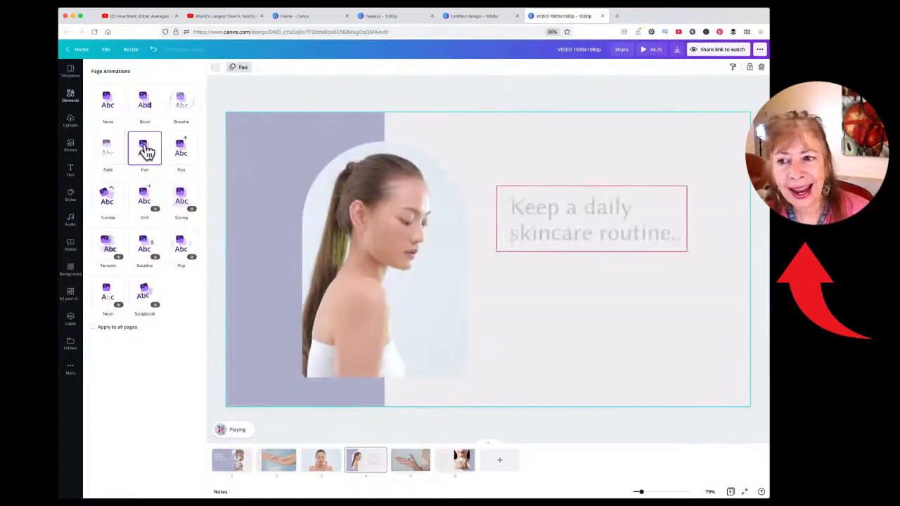
pyautogui.click(180, 148)
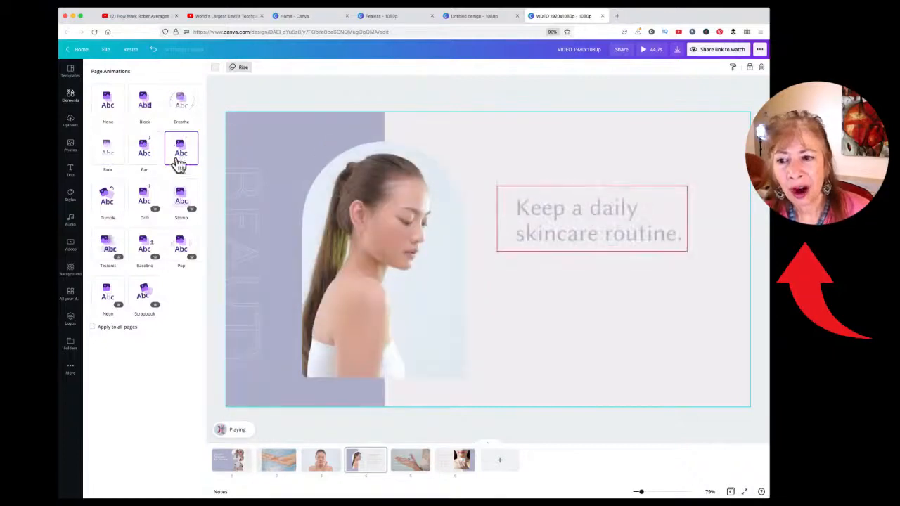
pyautogui.click(143, 200)
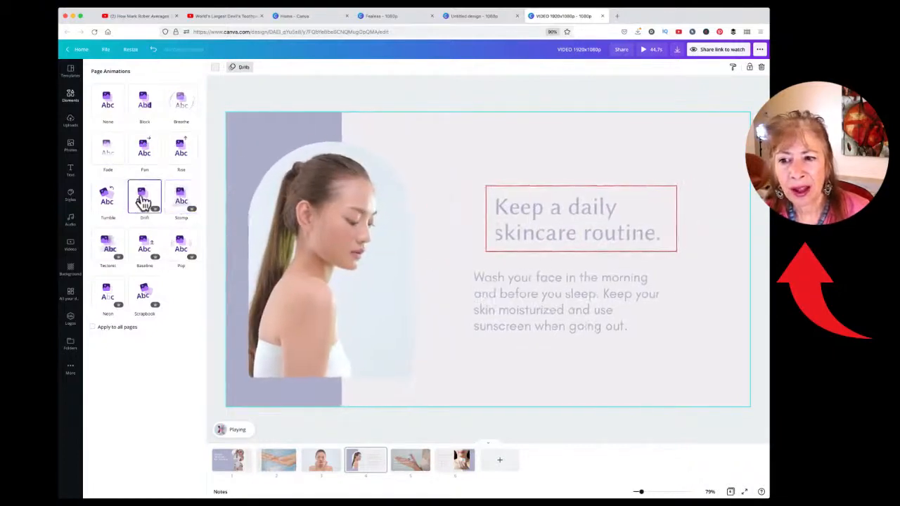
pyautogui.click(106, 201)
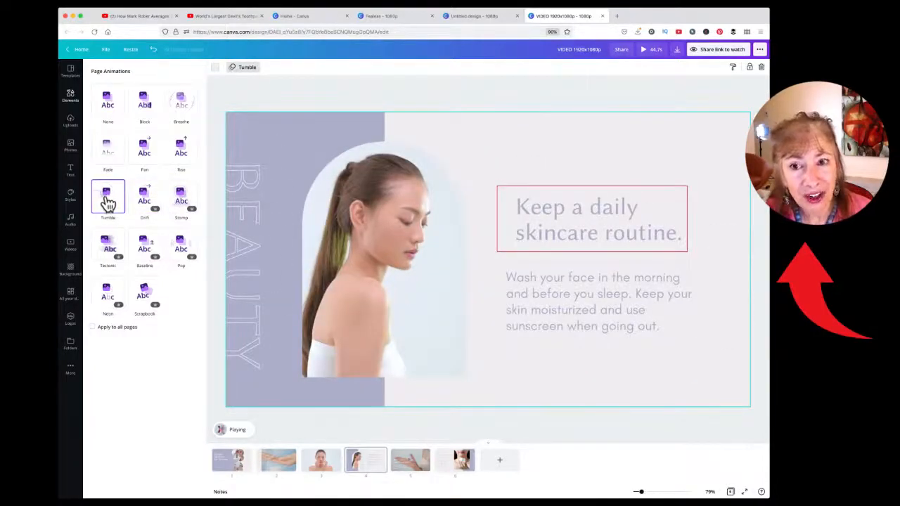
pyautogui.click(316, 89)
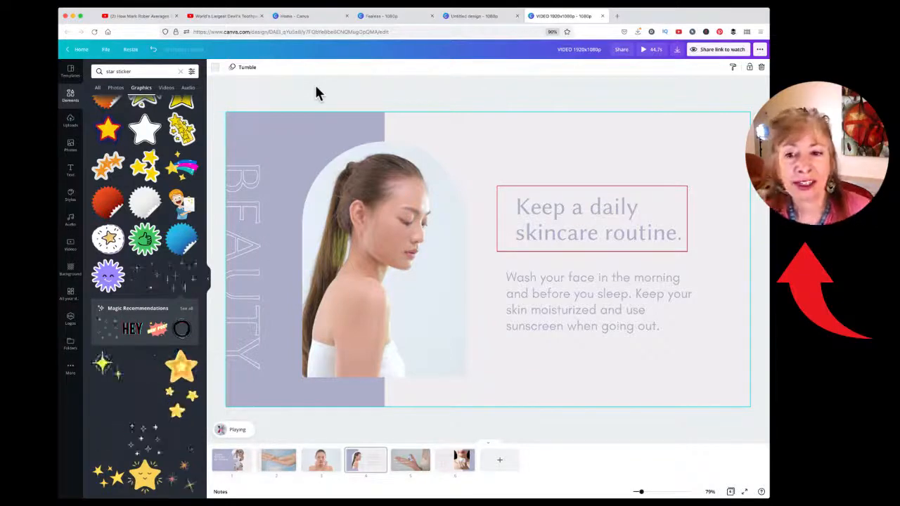
# Try the Rise, Tumble, Stomp and Tectonic element animations on page 4's framed video, and apply Pop
pyautogui.click(387, 172)
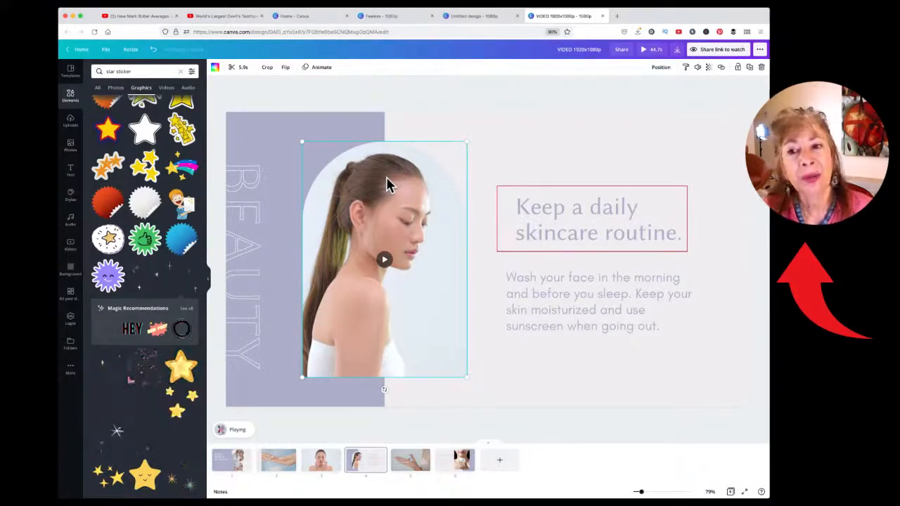
pyautogui.click(317, 67)
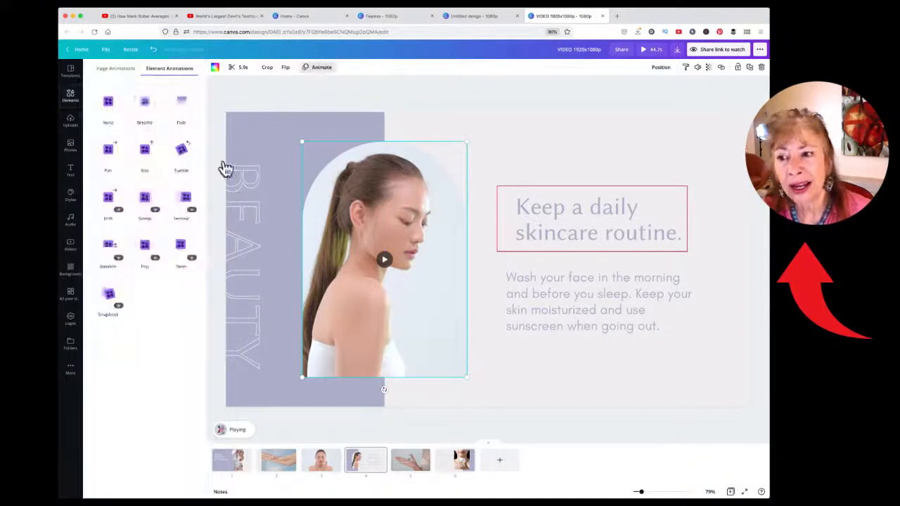
pyautogui.click(138, 157)
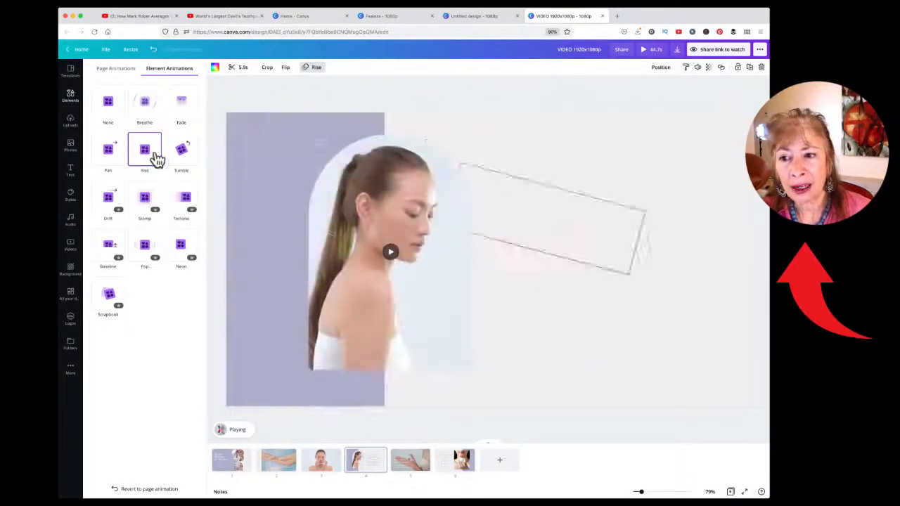
pyautogui.click(183, 161)
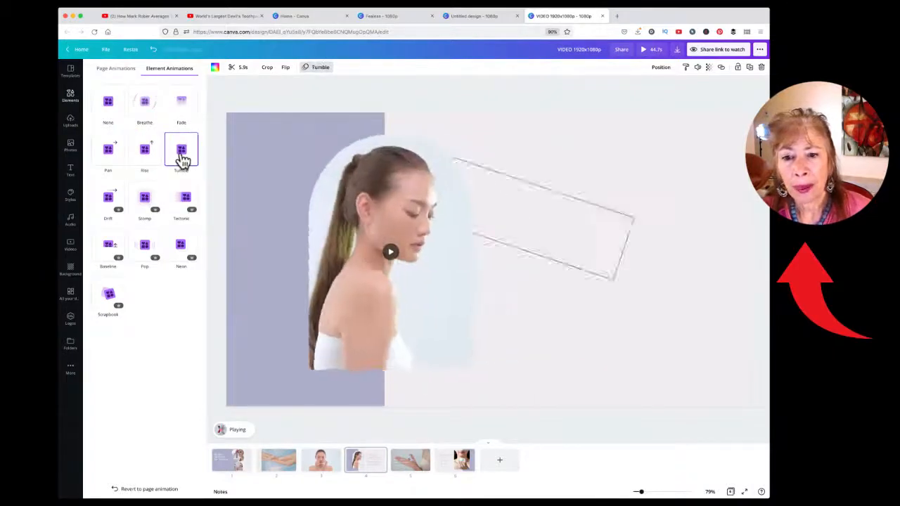
pyautogui.click(149, 198)
pyautogui.click(182, 199)
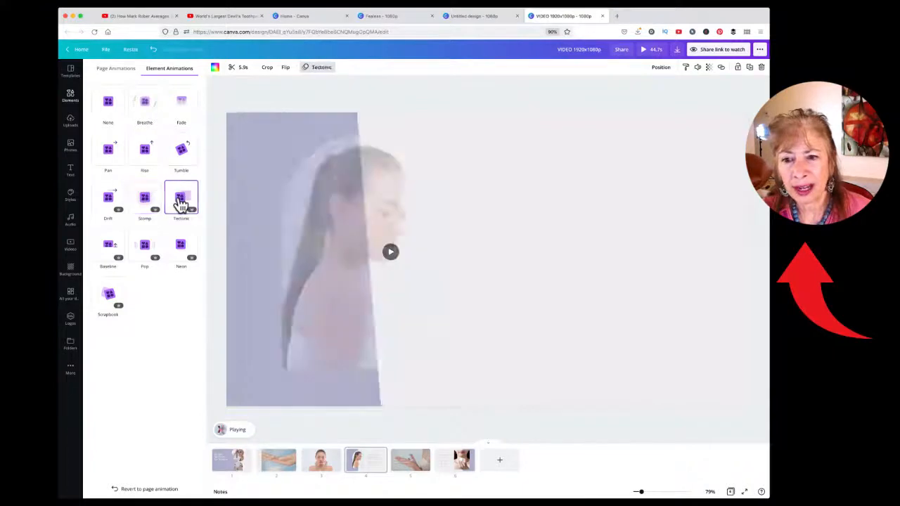
pyautogui.click(149, 253)
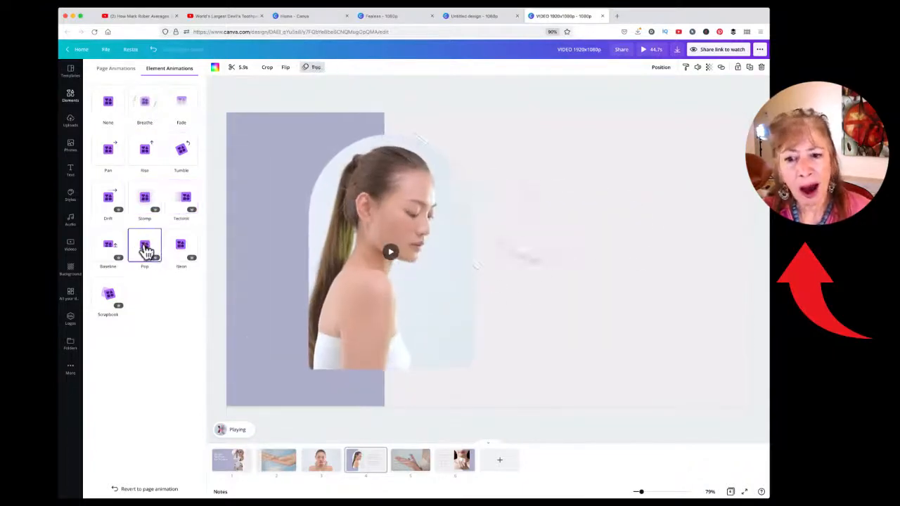
# Open page 5 and examine its heading, body text, background video and page animation choices
pyautogui.click(250, 88)
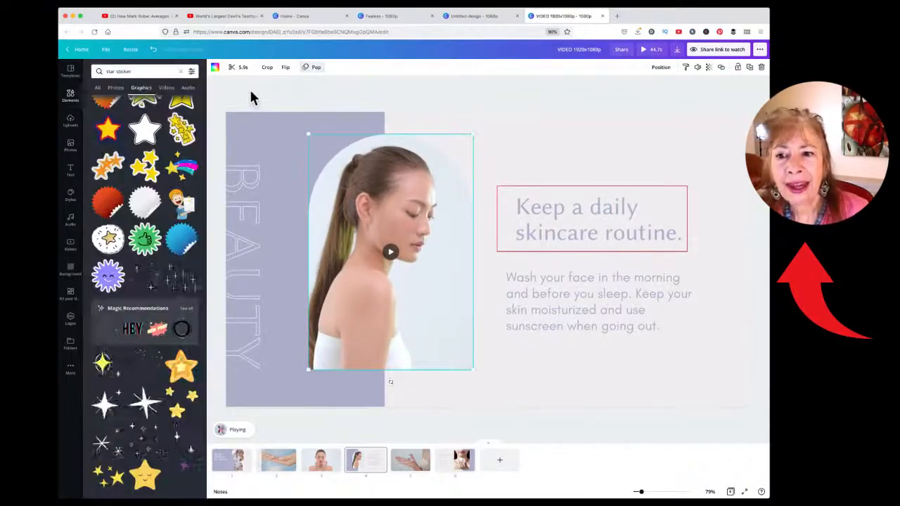
pyautogui.click(329, 94)
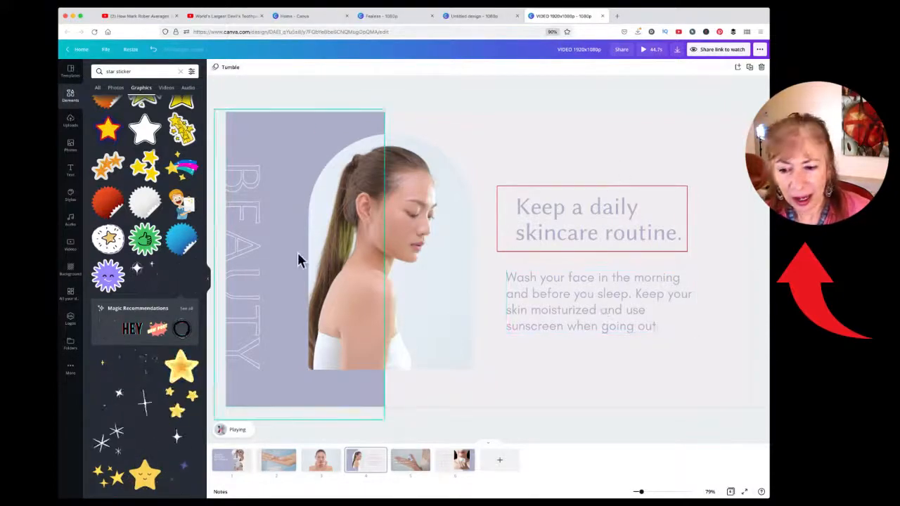
pyautogui.click(395, 469)
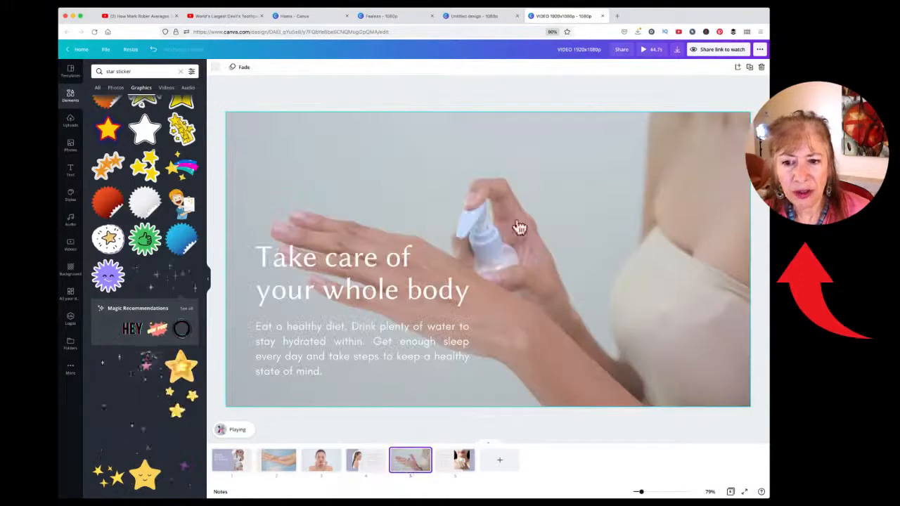
pyautogui.click(348, 273)
pyautogui.click(436, 174)
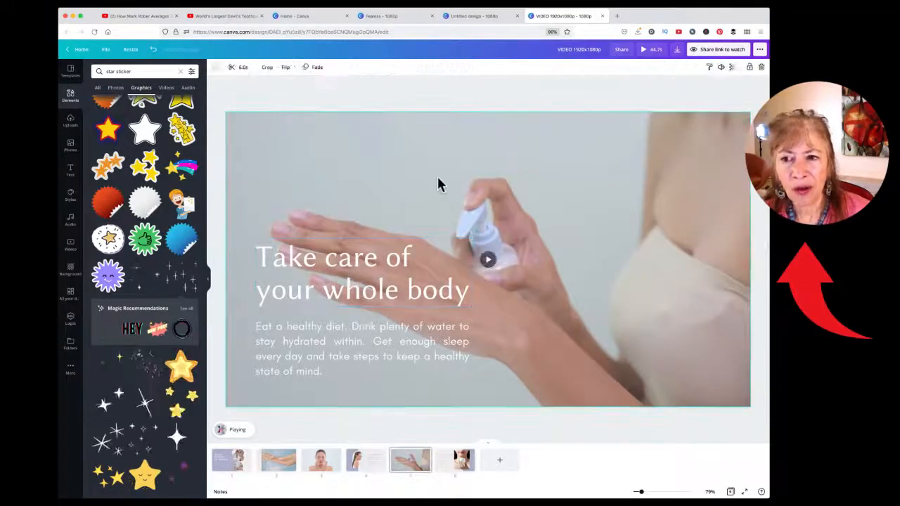
pyautogui.click(355, 102)
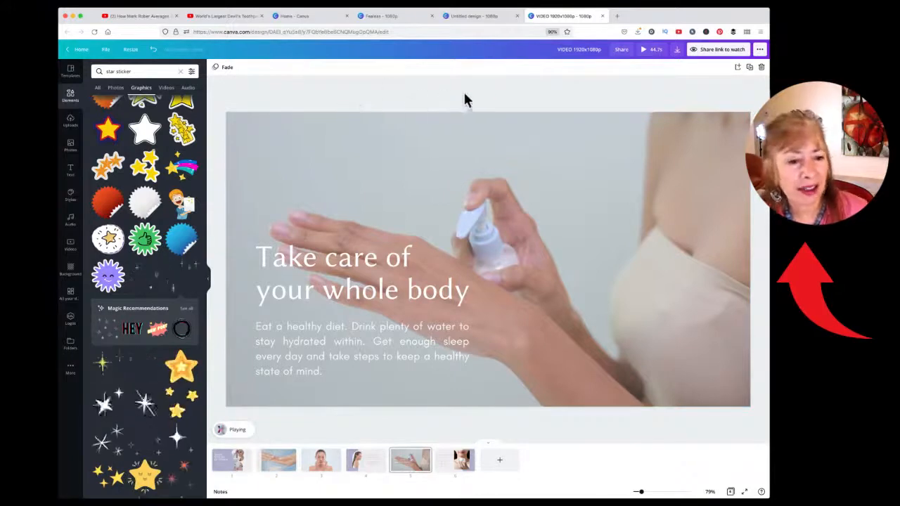
pyautogui.click(228, 69)
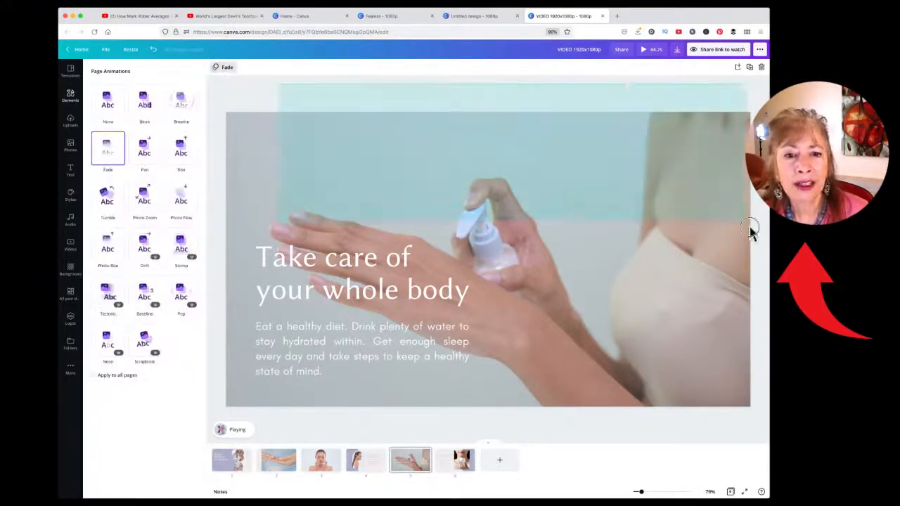
pyautogui.moveTo(670, 399); pyautogui.dragTo(667, 400)
pyautogui.click(387, 90)
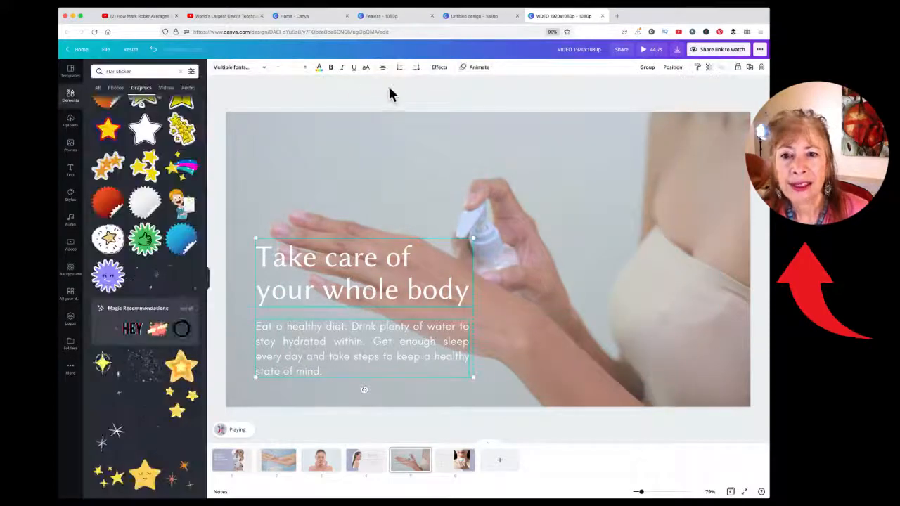
pyautogui.click(443, 104)
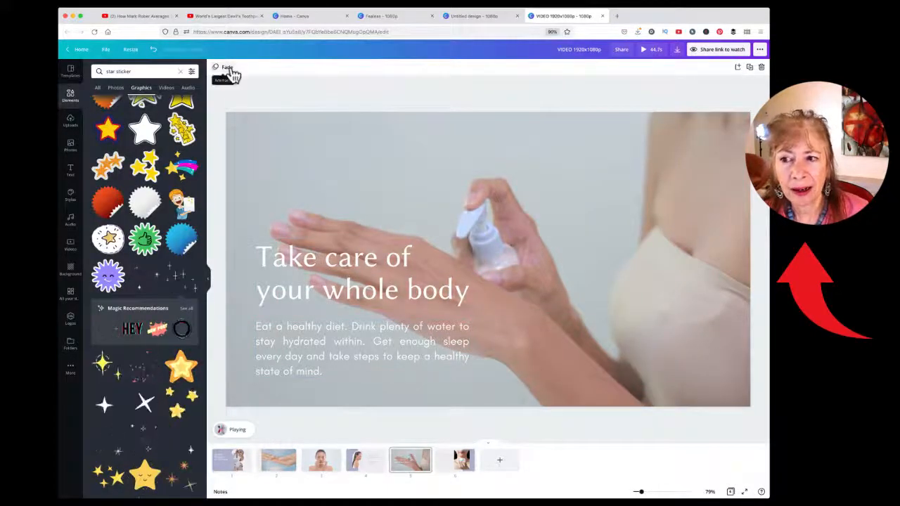
# Open page 6 and inspect its background panel, boxed heading and subtitle as separate selectable elements
pyautogui.click(454, 462)
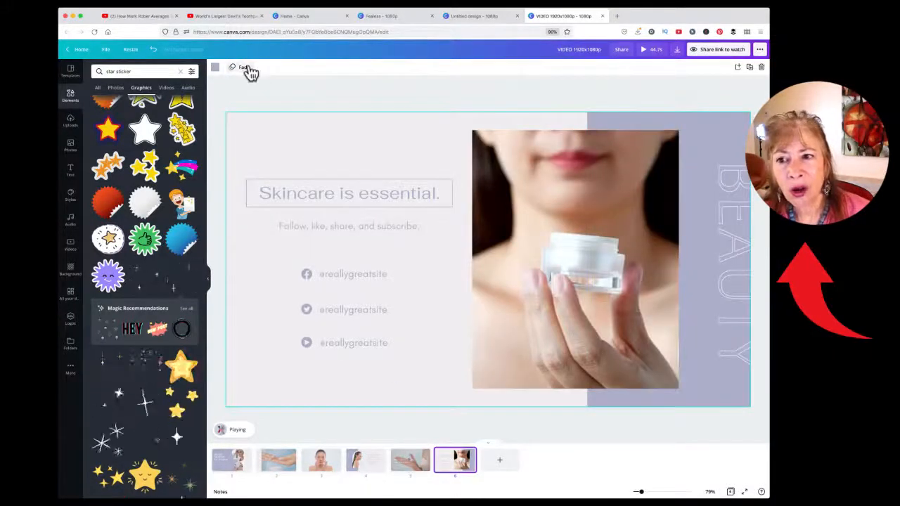
pyautogui.click(248, 68)
pyautogui.click(247, 69)
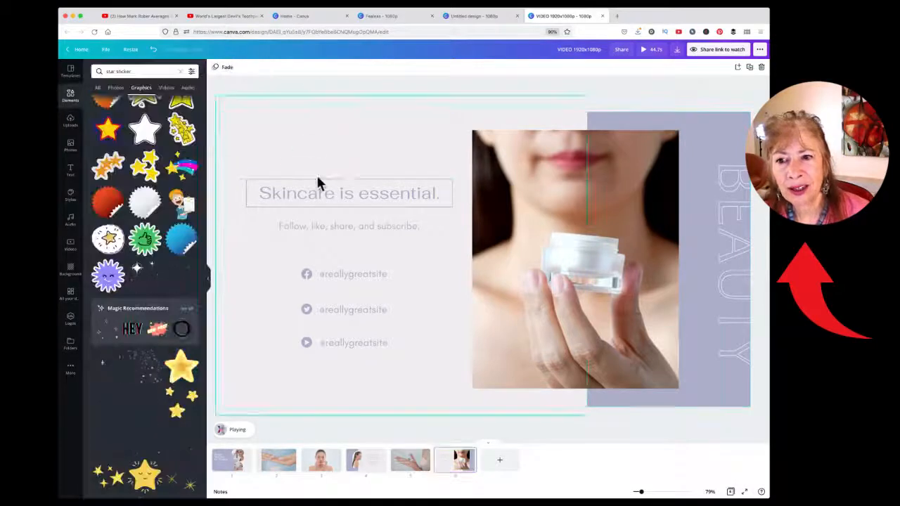
pyautogui.click(377, 191)
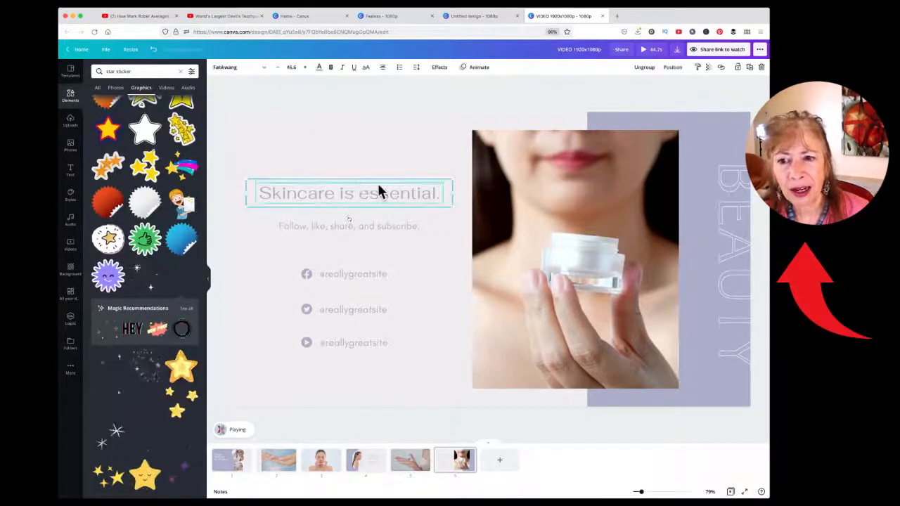
pyautogui.click(364, 223)
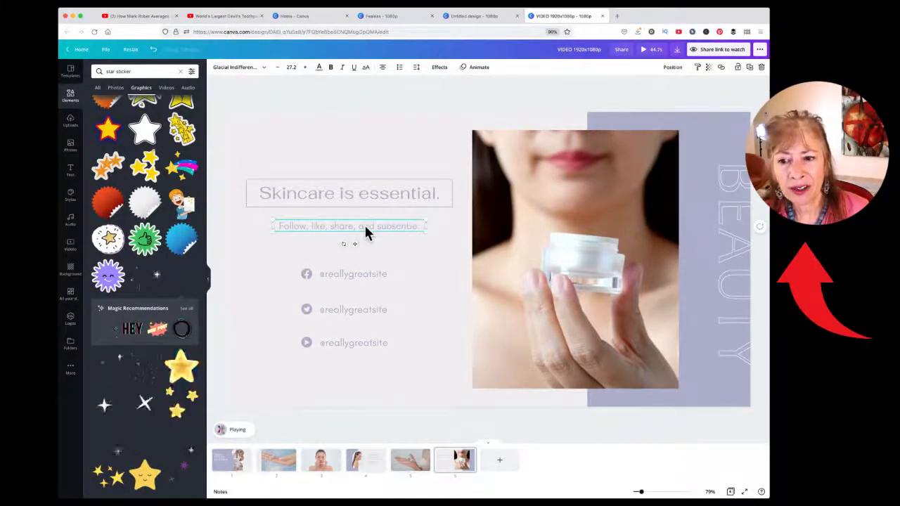
# Nudge the grouped Facebook icon and handle on page 6 slightly down
pyautogui.click(344, 279)
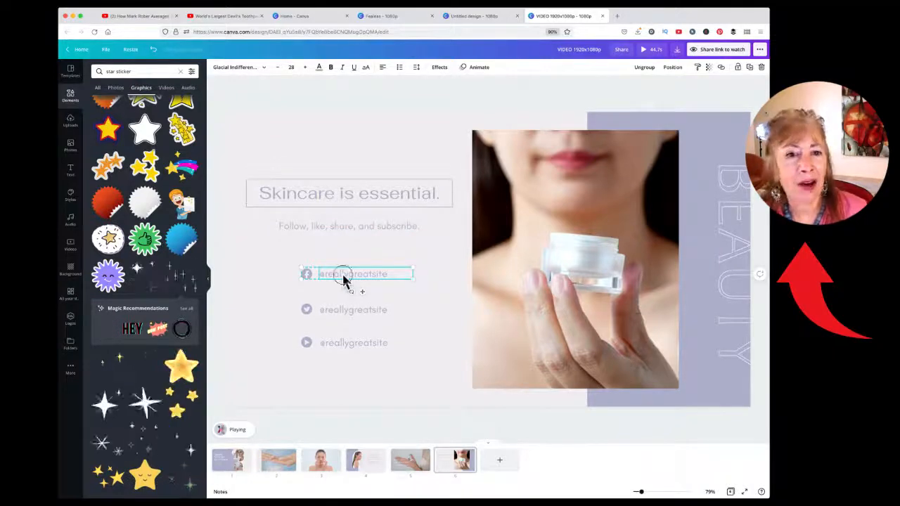
pyautogui.click(343, 275)
pyautogui.click(347, 257)
pyautogui.click(332, 273)
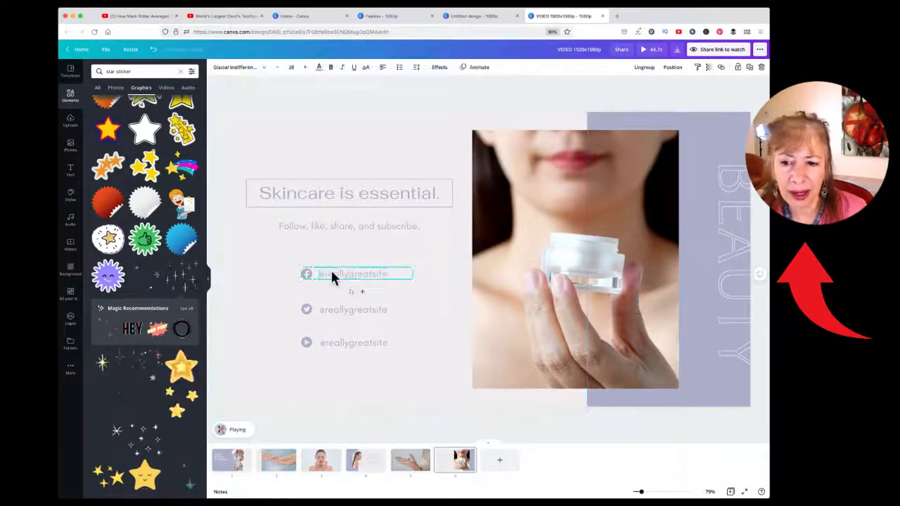
pyautogui.click(331, 274)
pyautogui.moveTo(362, 274); pyautogui.dragTo(316, 284)
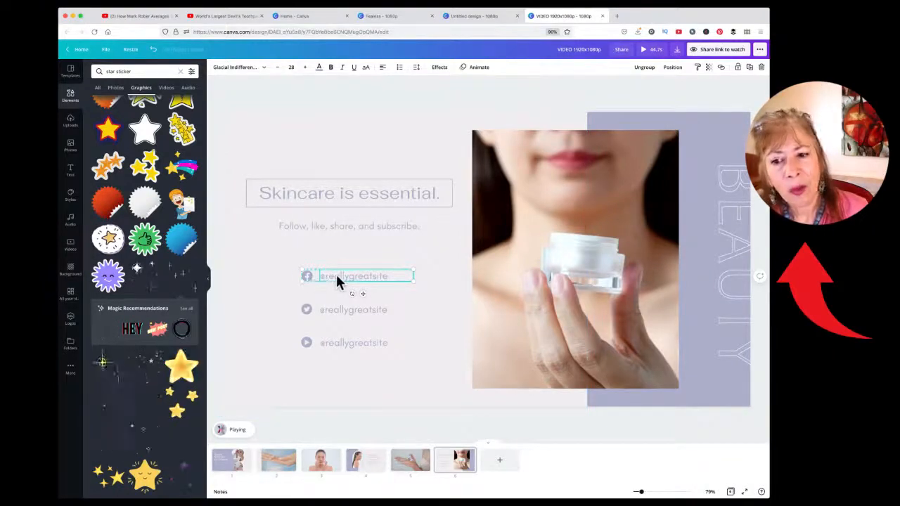
pyautogui.tripleClick(336, 280)
pyautogui.click(350, 283)
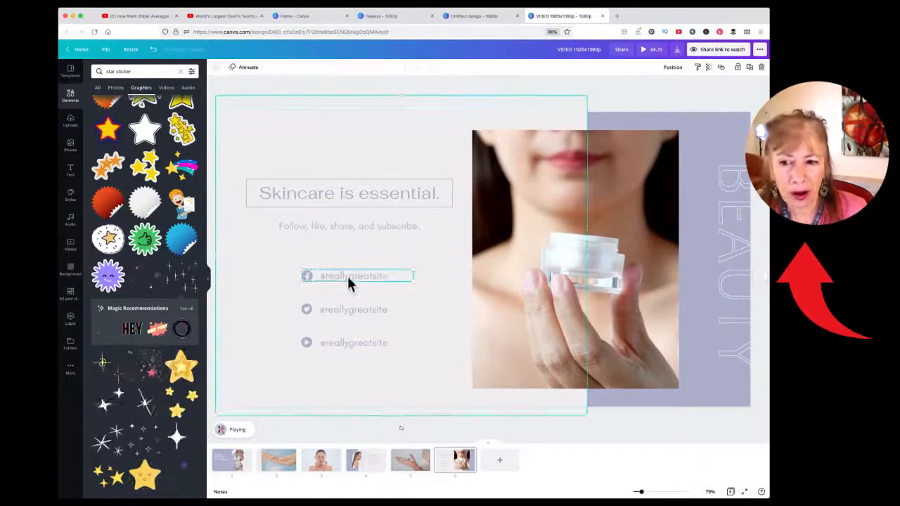
pyautogui.click(339, 226)
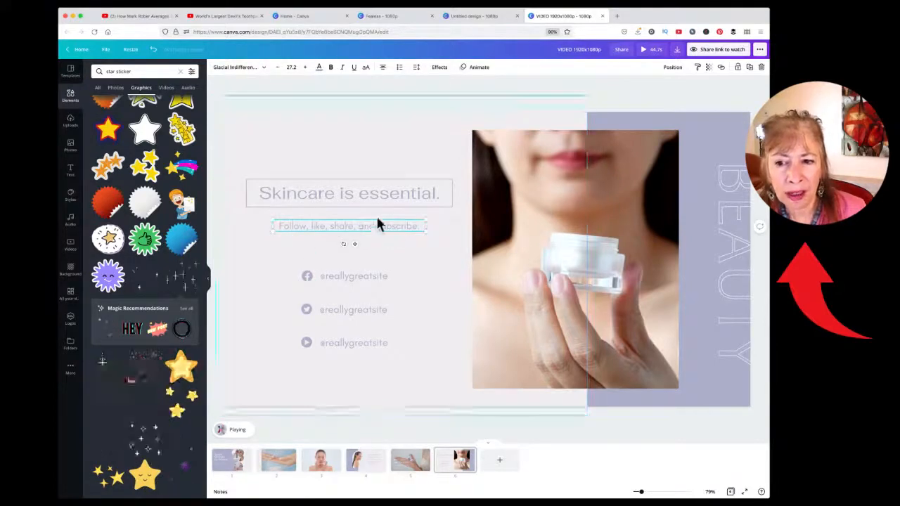
pyautogui.click(355, 275)
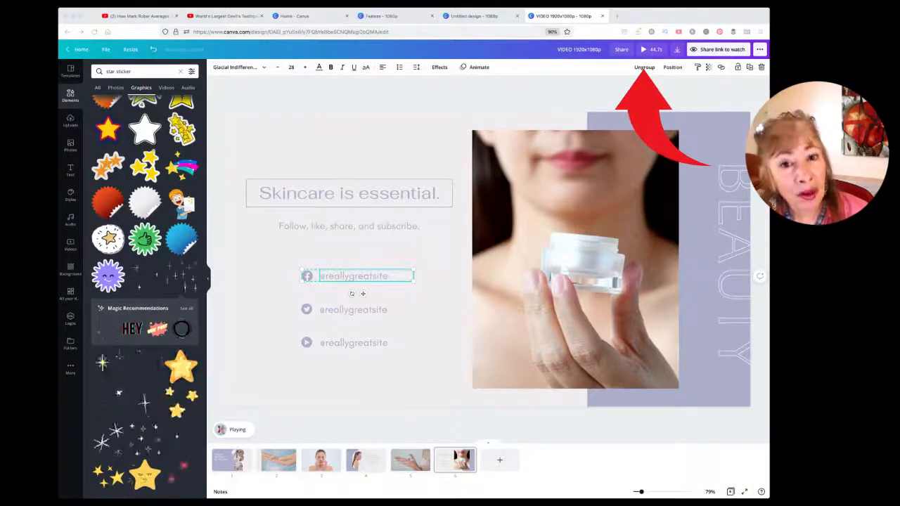
# Ungroup the Facebook icon and its handle text on page 6
pyautogui.rightClick(349, 272)
pyautogui.doubleClick(349, 274)
pyautogui.rightClick(349, 274)
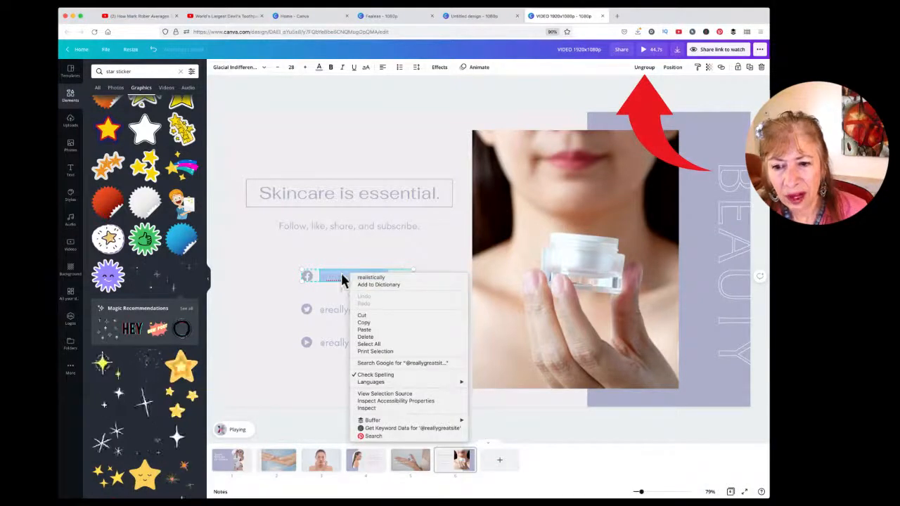
pyautogui.press('Escape')
pyautogui.press('Escape')
pyautogui.rightClick(346, 281)
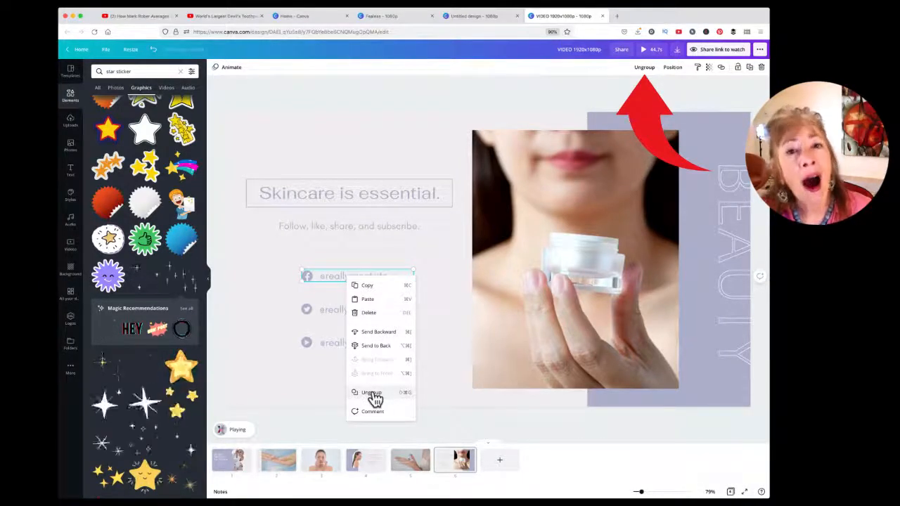
pyautogui.click(372, 392)
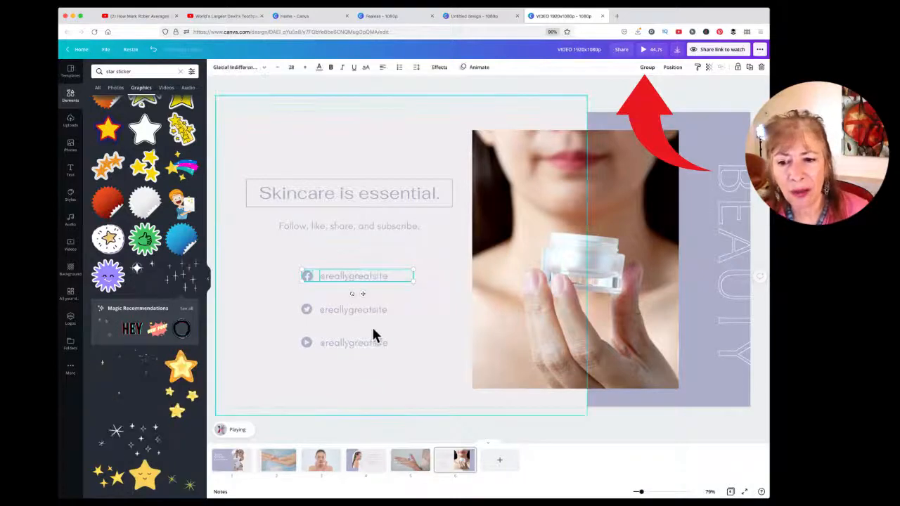
# Move the Facebook handle slightly up and right with its icon above it, and nudge the Twitter row slightly down
pyautogui.click(391, 262)
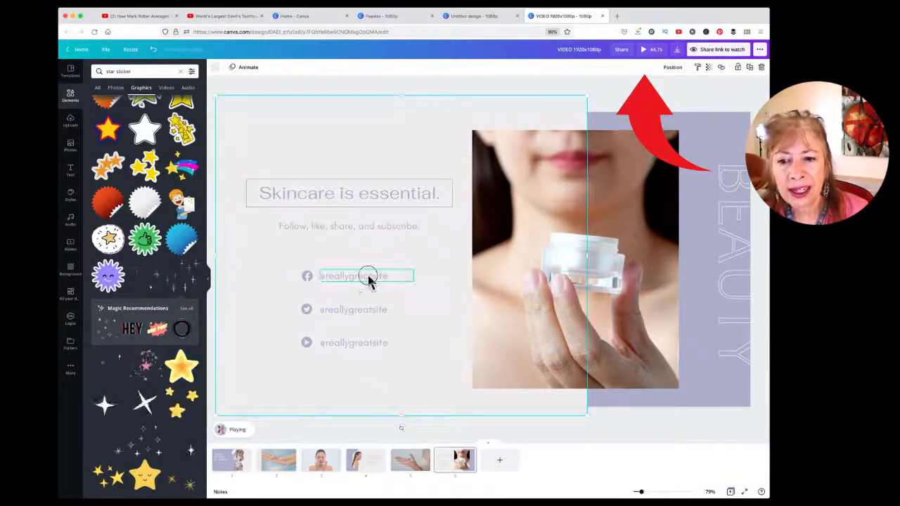
pyautogui.moveTo(366, 281)
pyautogui.mouseDown()
pyautogui.moveTo(374, 268)
pyautogui.moveTo(324, 263)
pyautogui.moveTo(378, 270)
pyautogui.mouseUp()
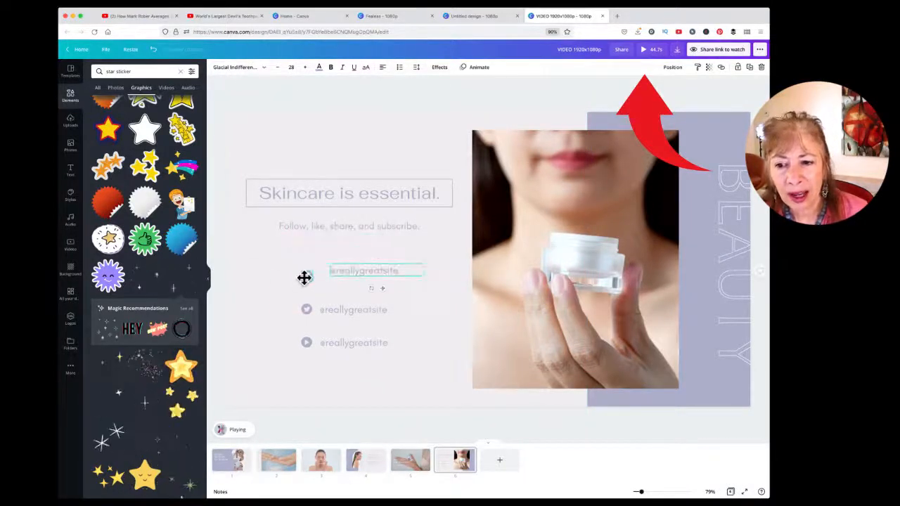
pyautogui.moveTo(304, 278); pyautogui.dragTo(352, 248)
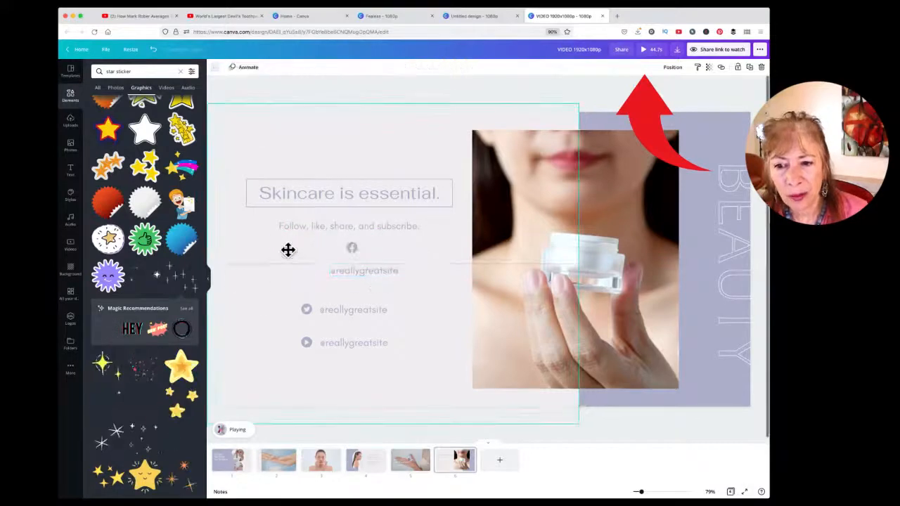
pyautogui.click(315, 315)
pyautogui.moveTo(322, 315)
pyautogui.mouseDown()
pyautogui.moveTo(341, 356)
pyautogui.moveTo(285, 319)
pyautogui.moveTo(324, 302)
pyautogui.moveTo(317, 310)
pyautogui.mouseUp()
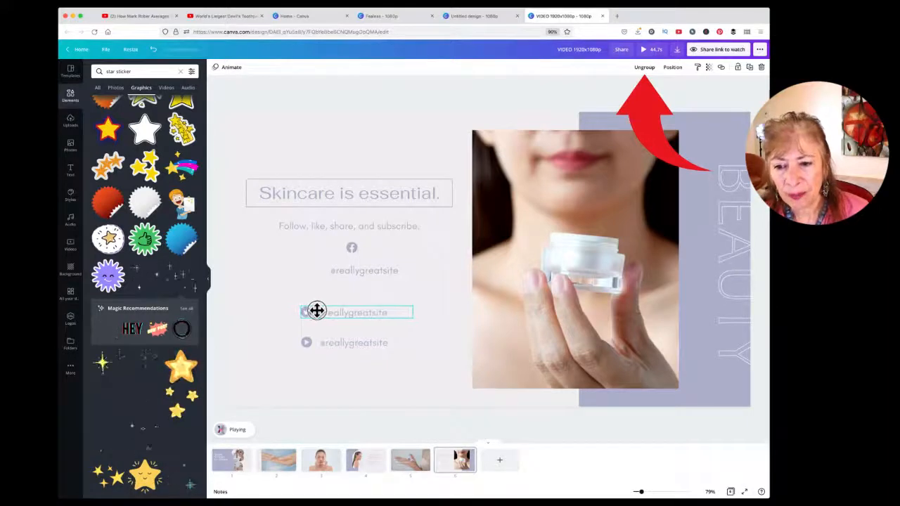
# Place the Facebook icon beside its handle again and line the pair up just above the Twitter row
pyautogui.click(358, 269)
pyautogui.moveTo(352, 247); pyautogui.dragTo(310, 239)
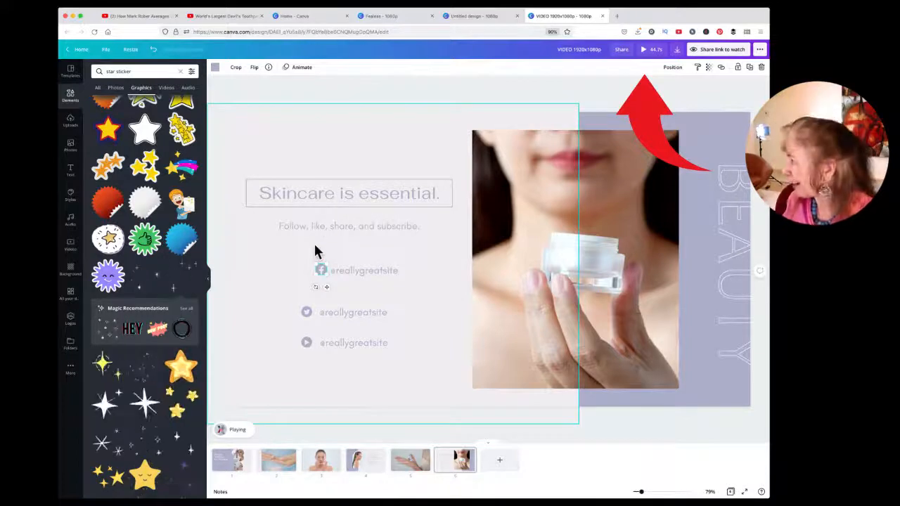
pyautogui.moveTo(344, 255); pyautogui.dragTo(340, 283)
pyautogui.click(349, 275)
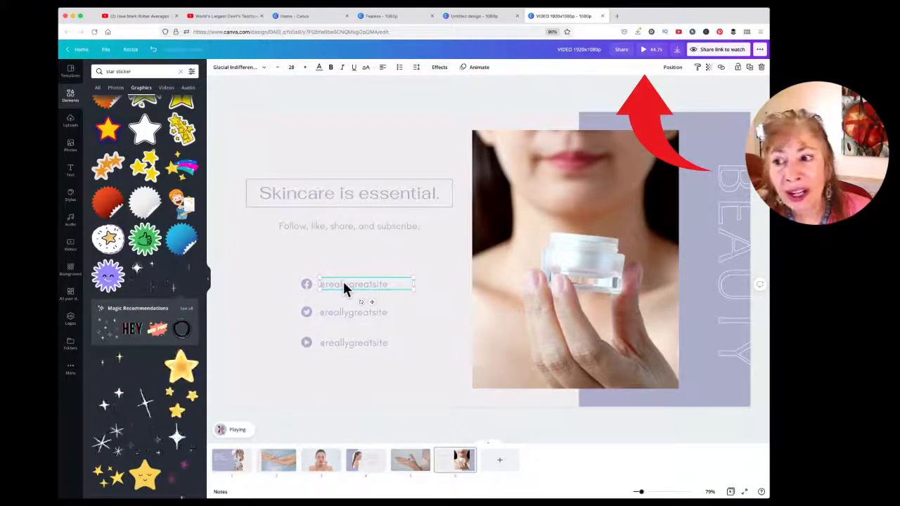
# Search the graphics for "twitter", add the round blue Twitter icon to page 6, and place it over the heading
pyautogui.click(96, 71)
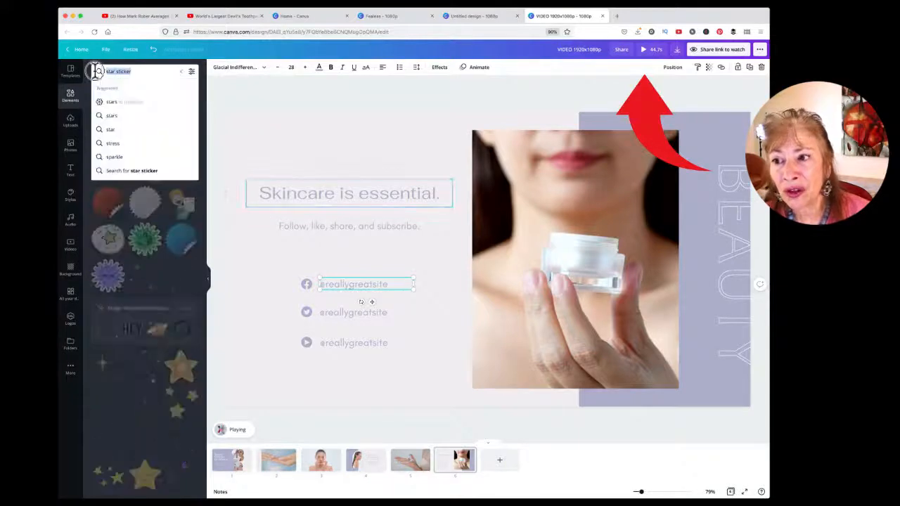
pyautogui.write('twitter')
pyautogui.press('Return')
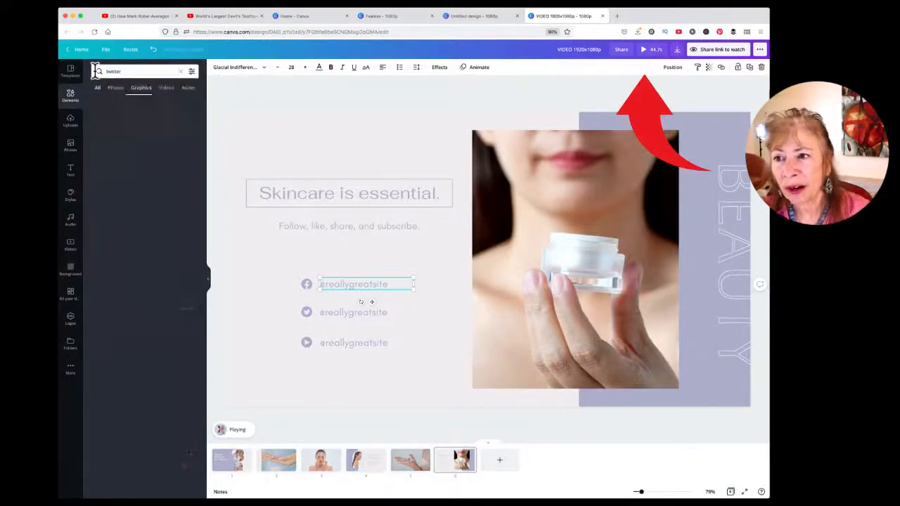
pyautogui.click(140, 87)
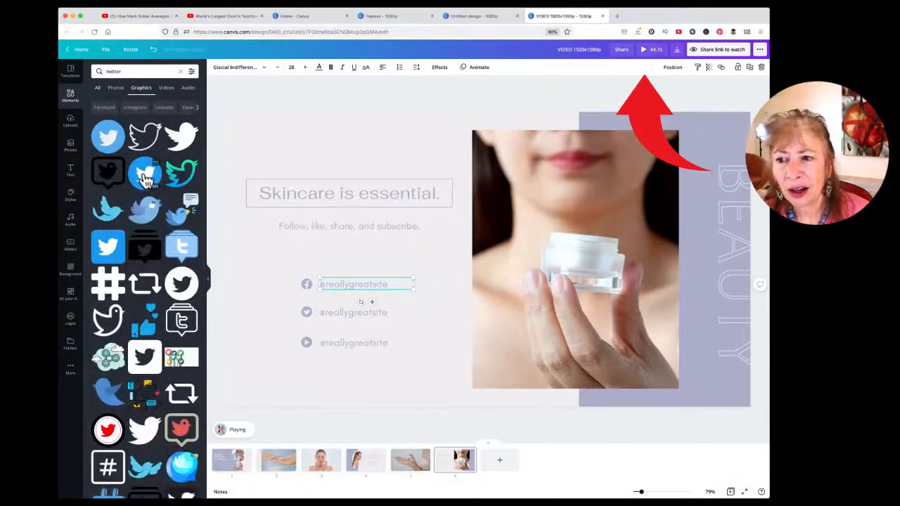
pyautogui.click(108, 137)
pyautogui.moveTo(469, 243); pyautogui.dragTo(299, 182)
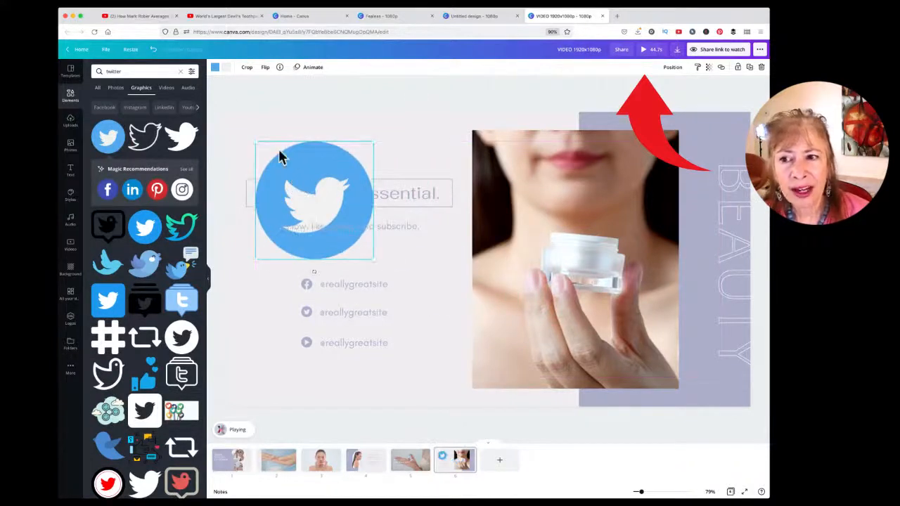
# Try the lavender document color on the large Twitter icon's circle, and set it back to blue
pyautogui.click(216, 68)
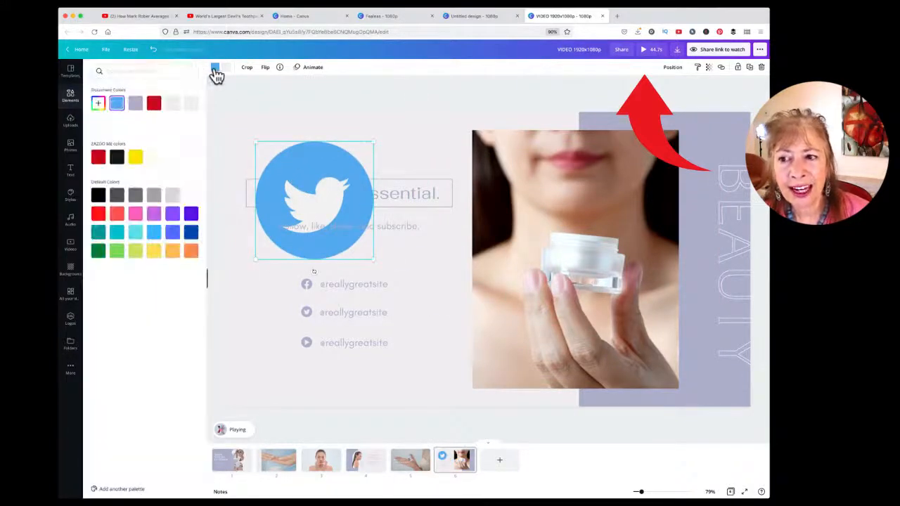
pyautogui.click(135, 106)
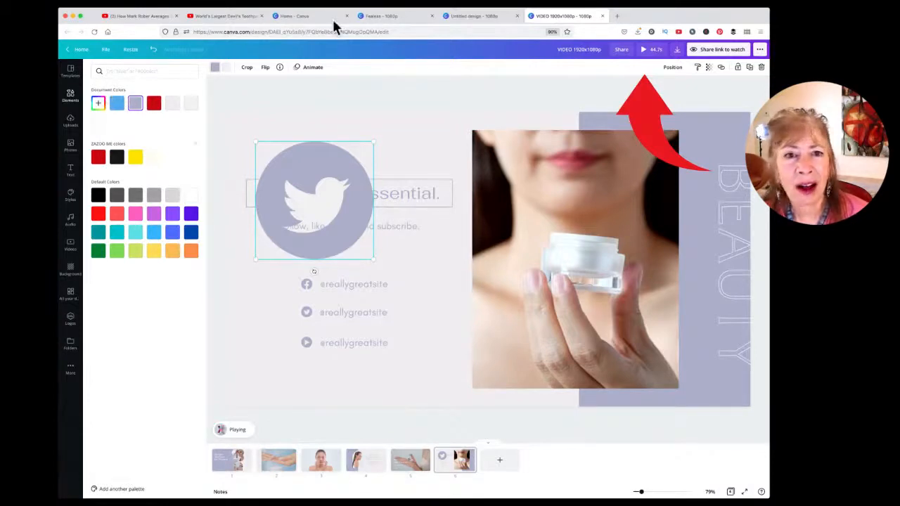
pyautogui.click(700, 6)
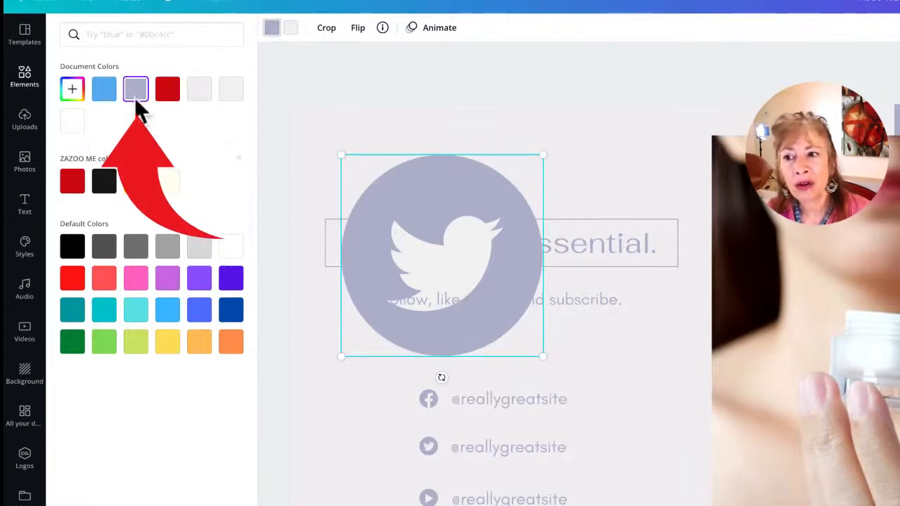
pyautogui.click(104, 90)
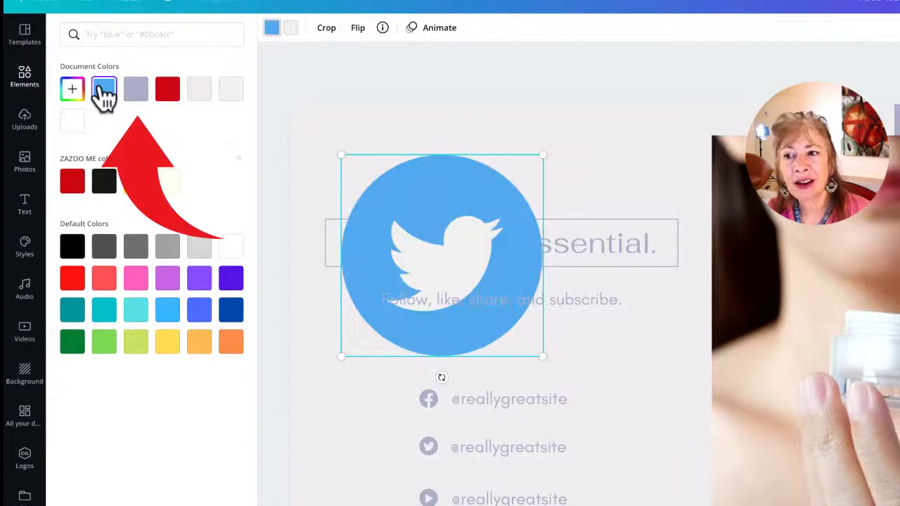
# Apply the red document color to the large Twitter icon's circle and the heading's frame, moving the icon aside to uncover the heading
pyautogui.click(171, 101)
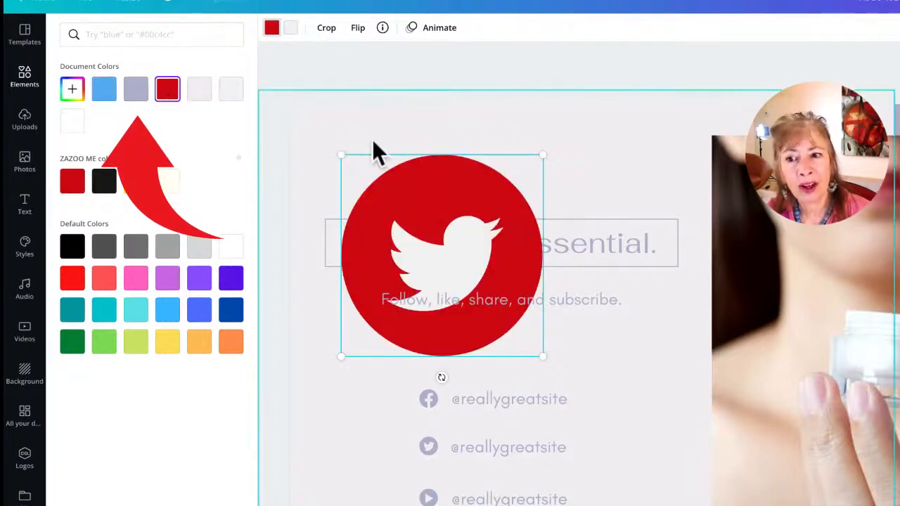
pyautogui.moveTo(431, 180); pyautogui.dragTo(695, 183)
pyautogui.click(476, 218)
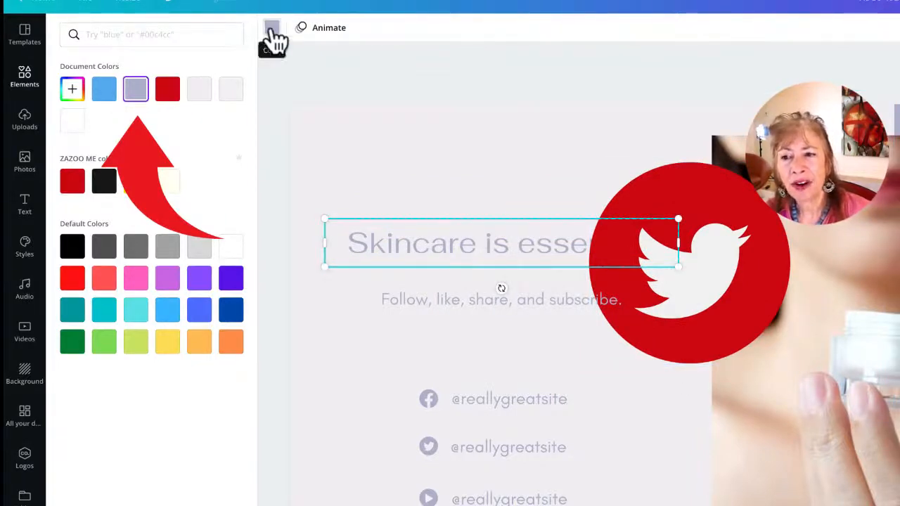
pyautogui.click(101, 97)
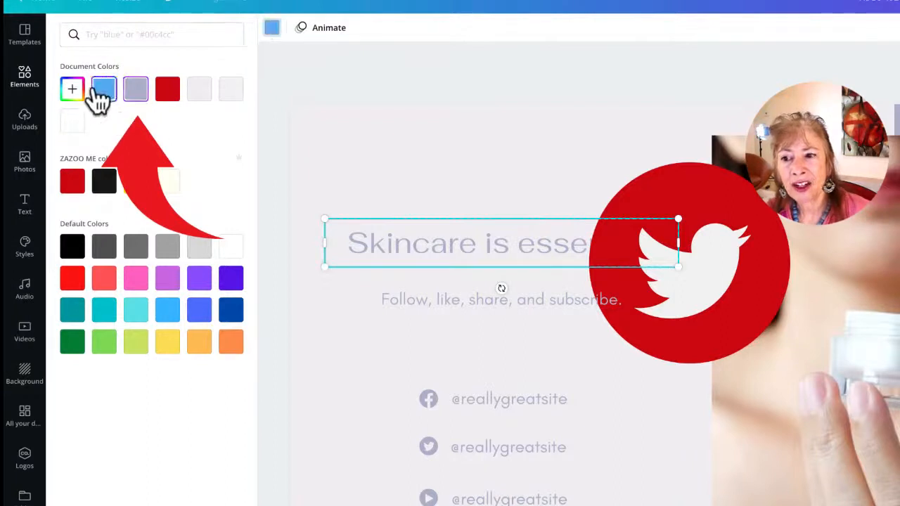
pyautogui.click(170, 96)
pyautogui.click(362, 139)
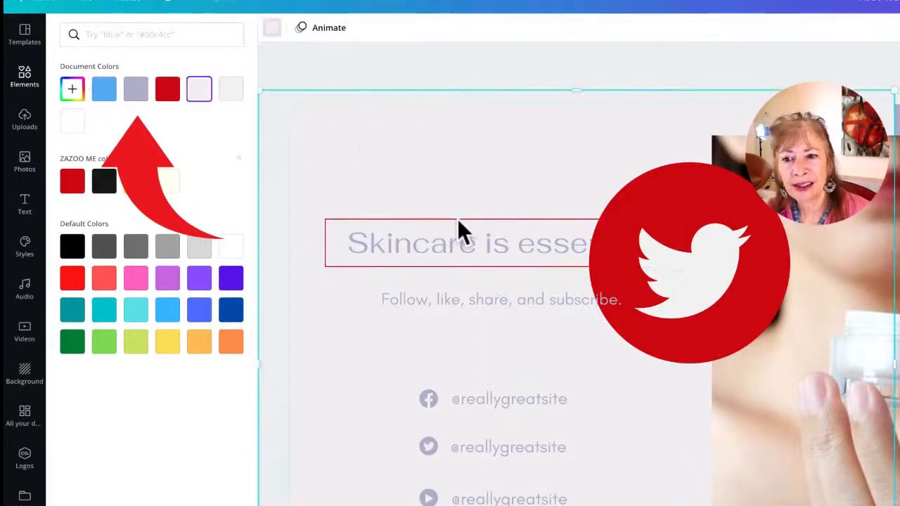
# Move the large Twitter icon back over the start of the heading and set its circle to the lavender document color
pyautogui.moveTo(720, 228); pyautogui.dragTo(454, 182)
pyautogui.click(273, 28)
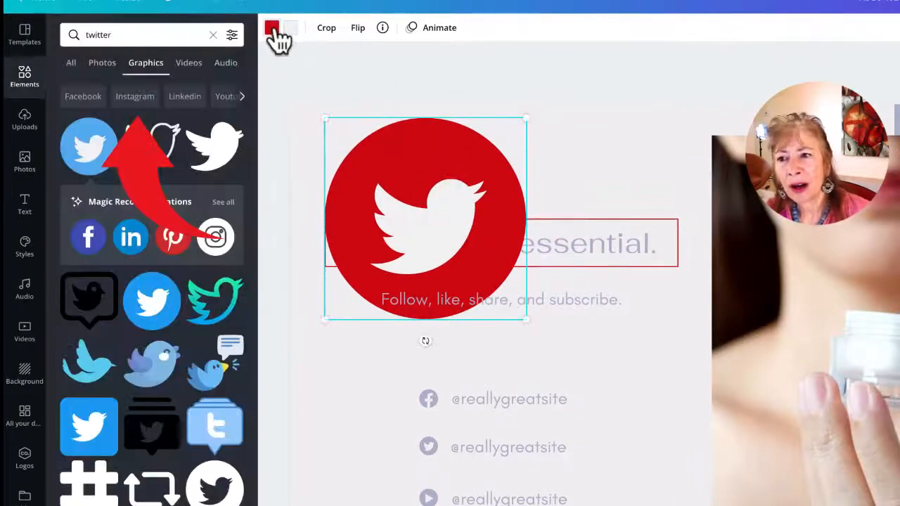
pyautogui.click(272, 29)
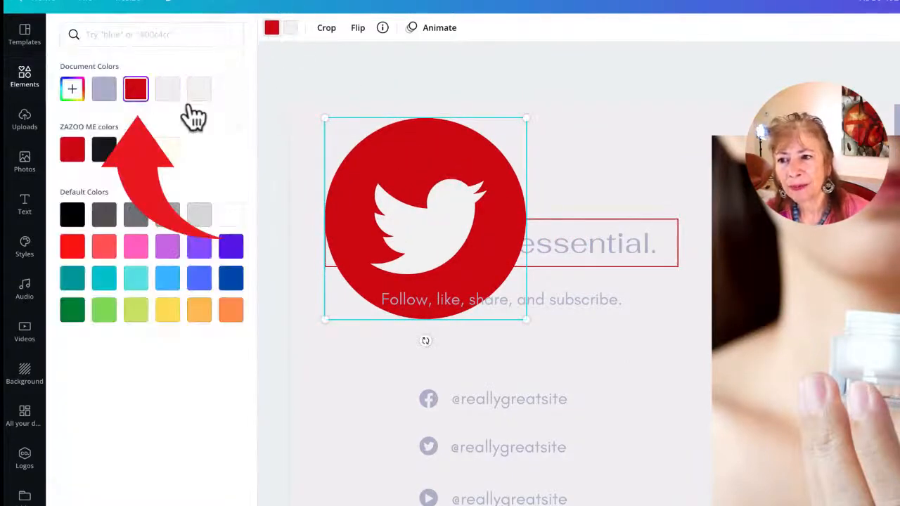
pyautogui.click(107, 90)
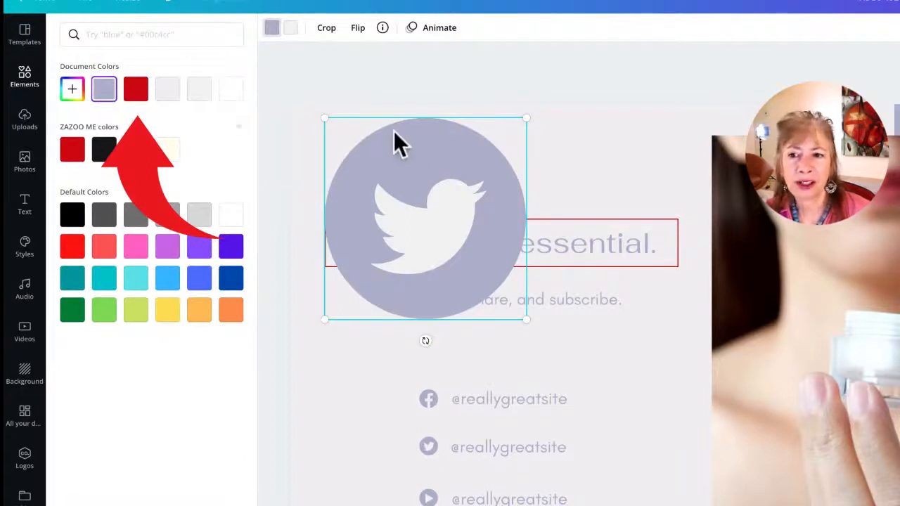
# Shrink the lavender Twitter icon to the size of the other social icons and place it just above the Facebook icon
pyautogui.moveTo(523, 121); pyautogui.dragTo(428, 360)
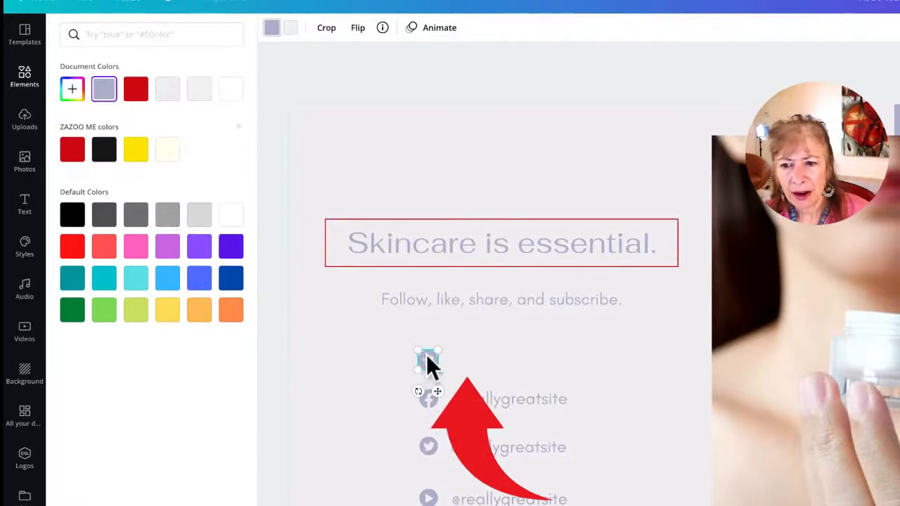
pyautogui.moveTo(430, 364)
pyautogui.mouseDown()
pyautogui.moveTo(436, 343)
pyautogui.moveTo(452, 371)
pyautogui.moveTo(414, 363)
pyautogui.moveTo(430, 343)
pyautogui.moveTo(411, 352)
pyautogui.moveTo(426, 342)
pyautogui.moveTo(436, 361)
pyautogui.moveTo(415, 363)
pyautogui.moveTo(430, 364)
pyautogui.mouseUp()
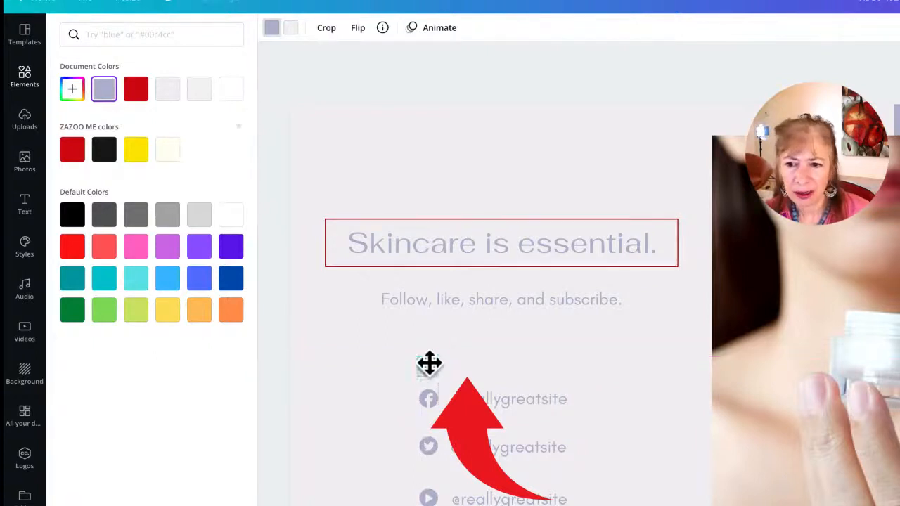
pyautogui.click(897, 27)
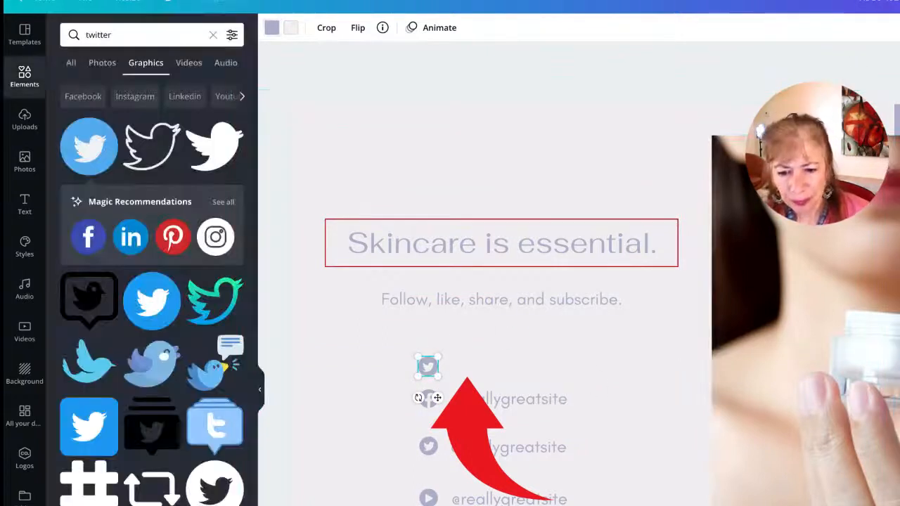
# Return to the opening page titled "Simple Skincare for Women"
pyautogui.click(478, 422)
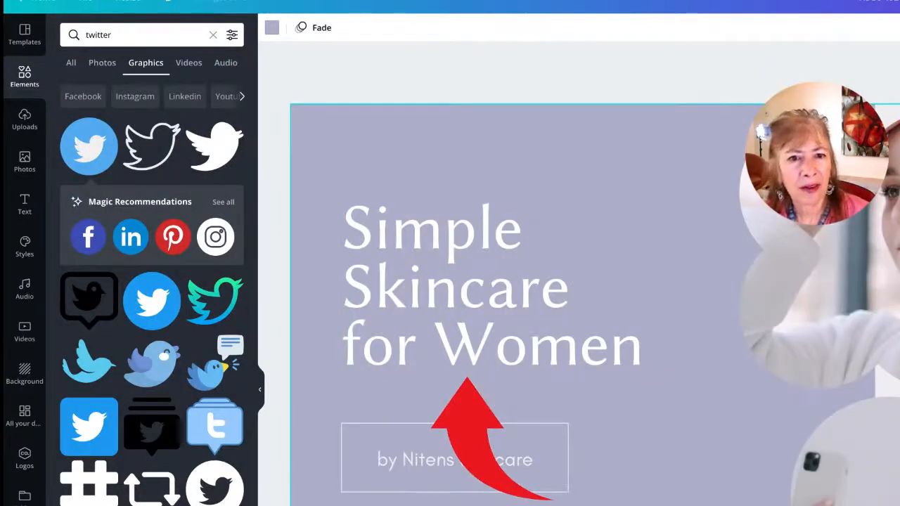
pyautogui.click(897, 3)
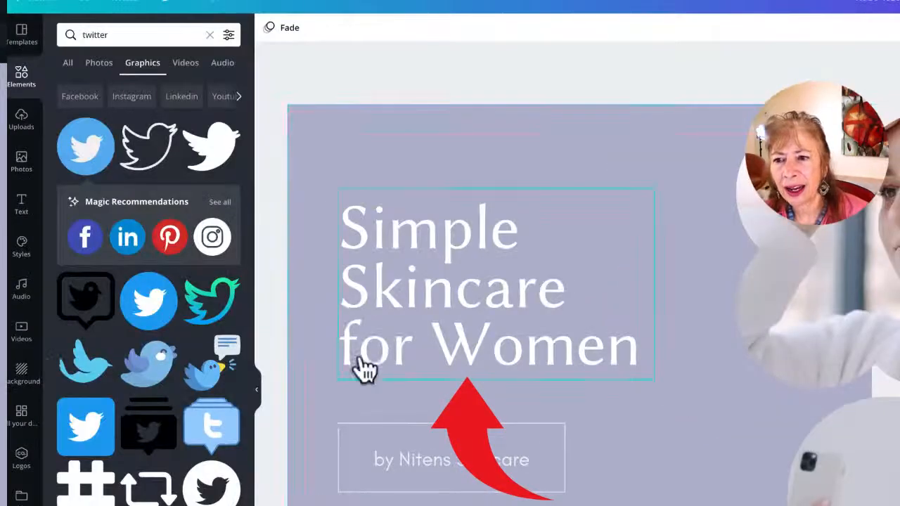
pyautogui.click(418, 139)
pyautogui.click(394, 504)
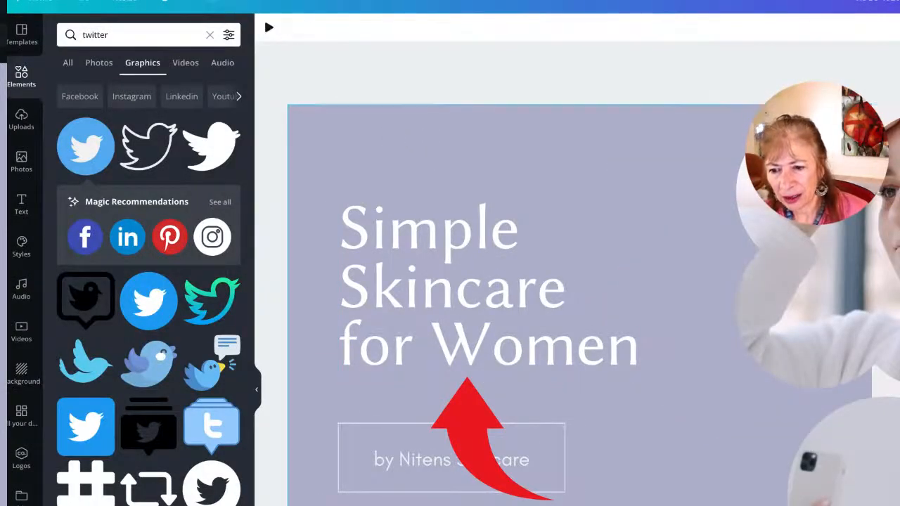